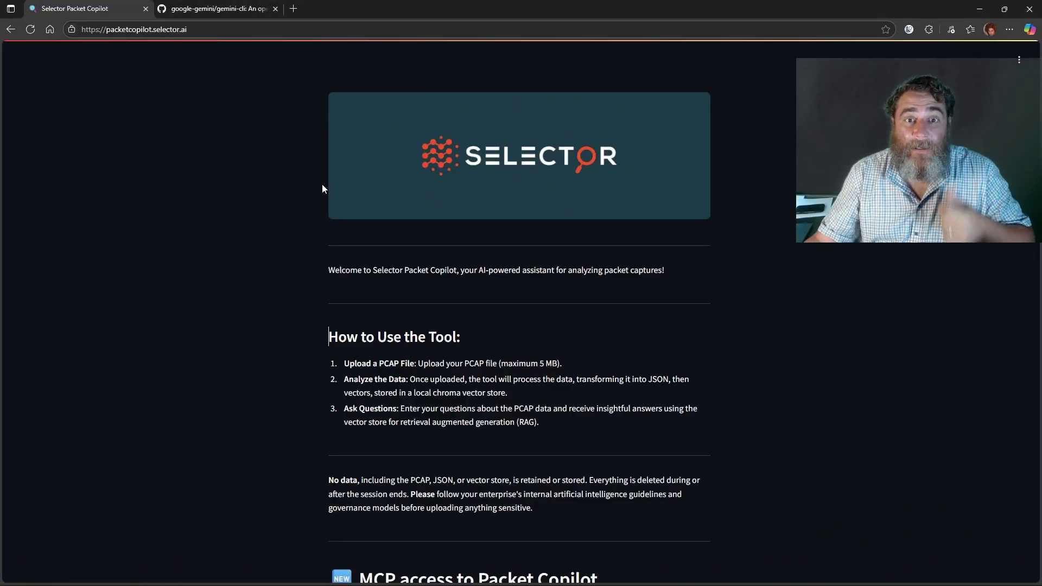
Highlight the 'selector' part of the Packet Copilot site address, then return to the page.
scroll(312, 193, "down", 2)
scroll(311, 191, "down", 1)
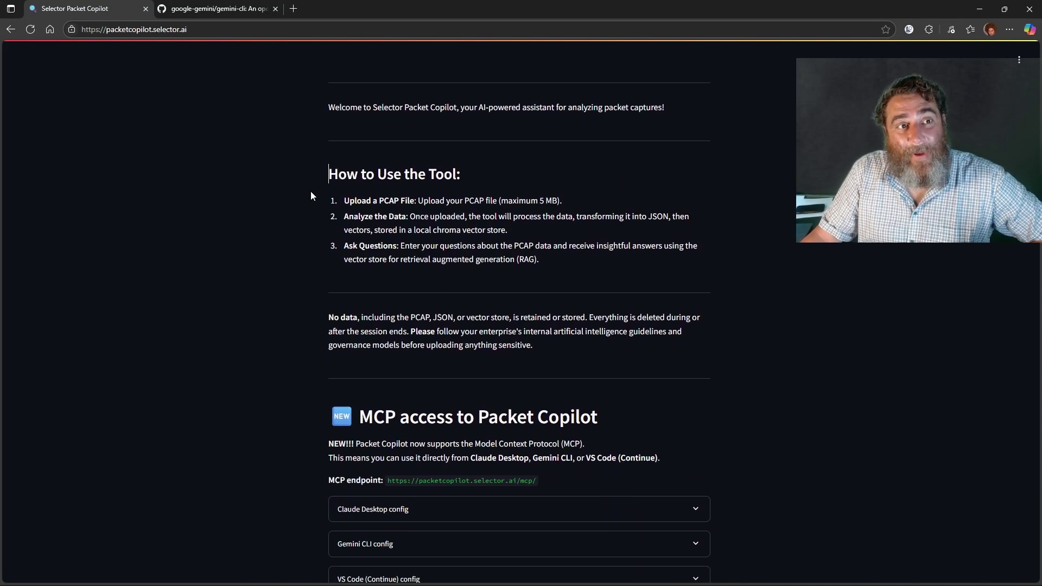
left_click_drag(114, 30, 161, 30)
double_click(177, 30)
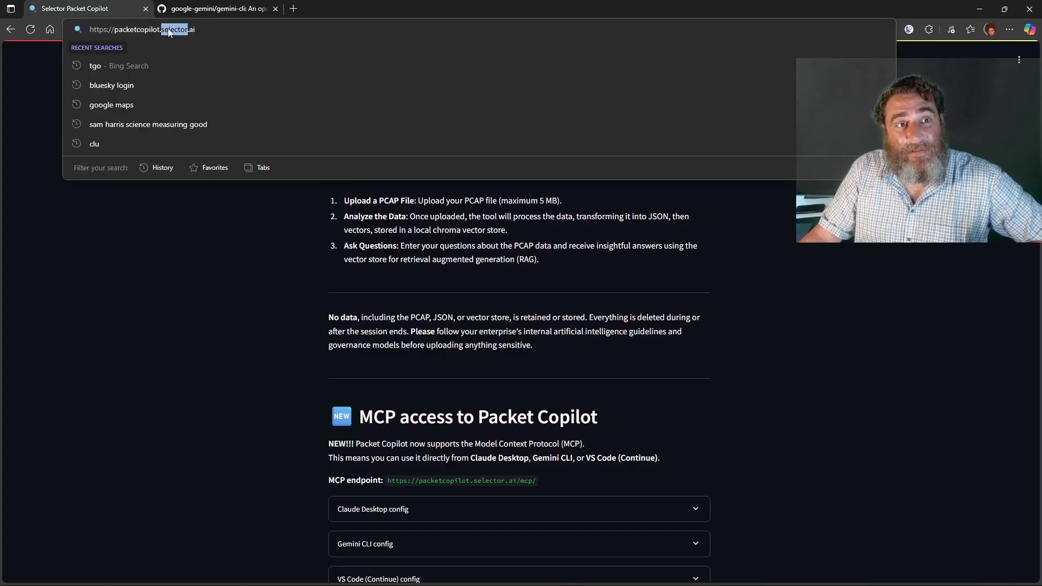
left_click(306, 232)
Upload capture (2).pcap from the Downloads folder to Packet Copilot.
scroll(305, 211, "down", 4)
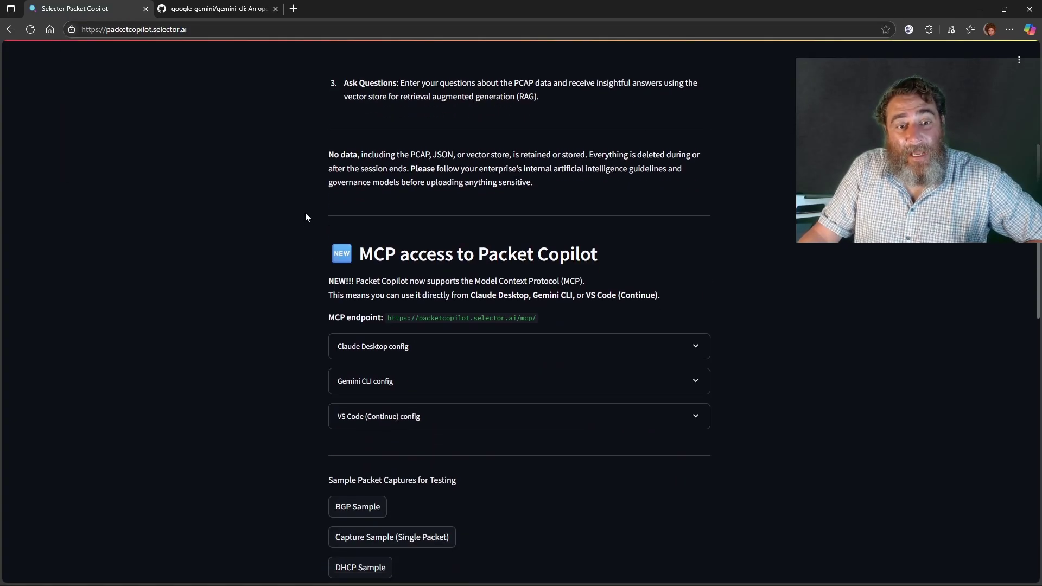
left_click_drag(331, 196, 713, 392)
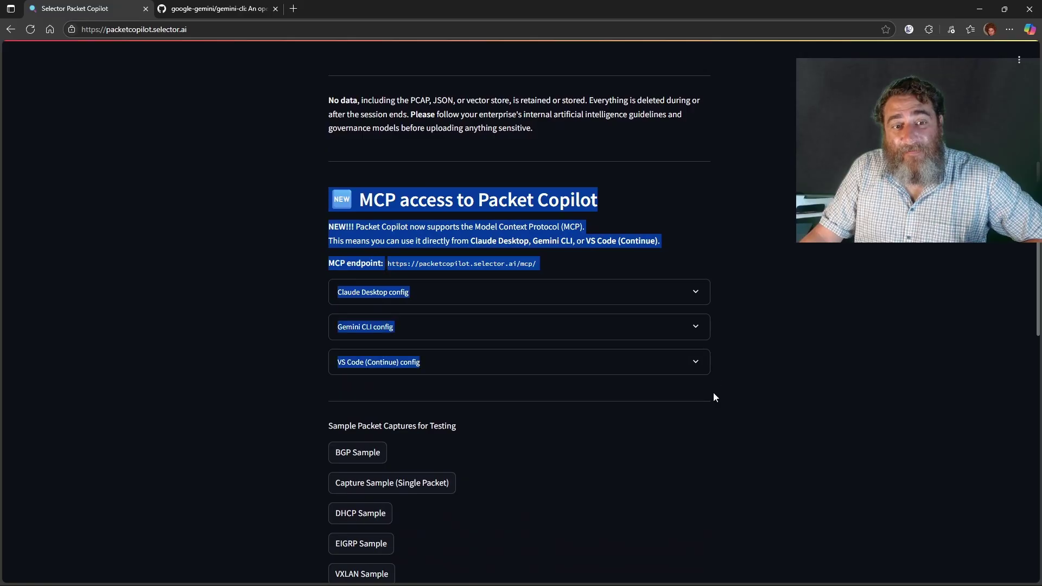
scroll(274, 202, "down", 1)
scroll(274, 202, "down", 4)
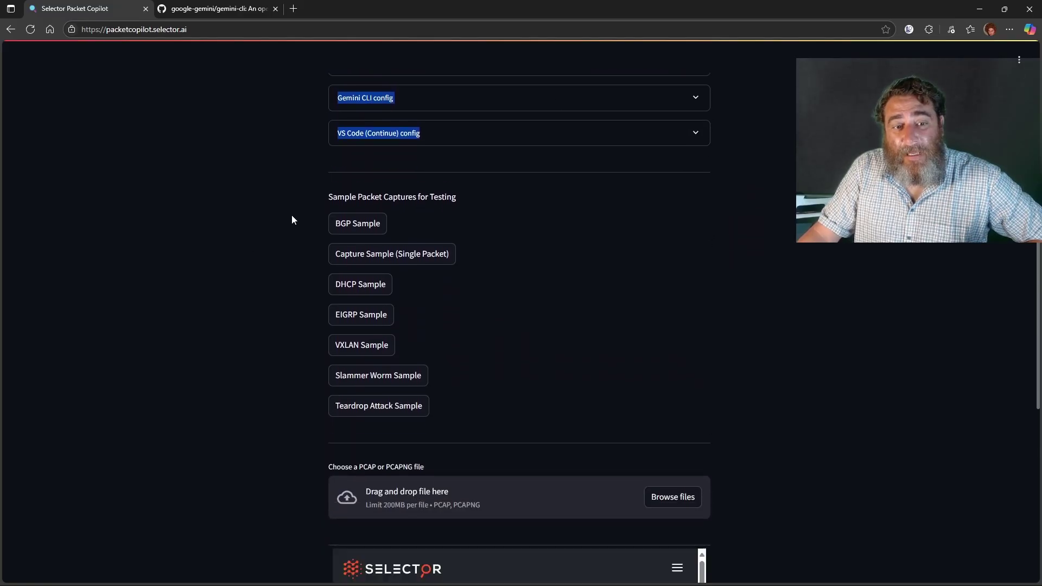
scroll(324, 358, "down", 2)
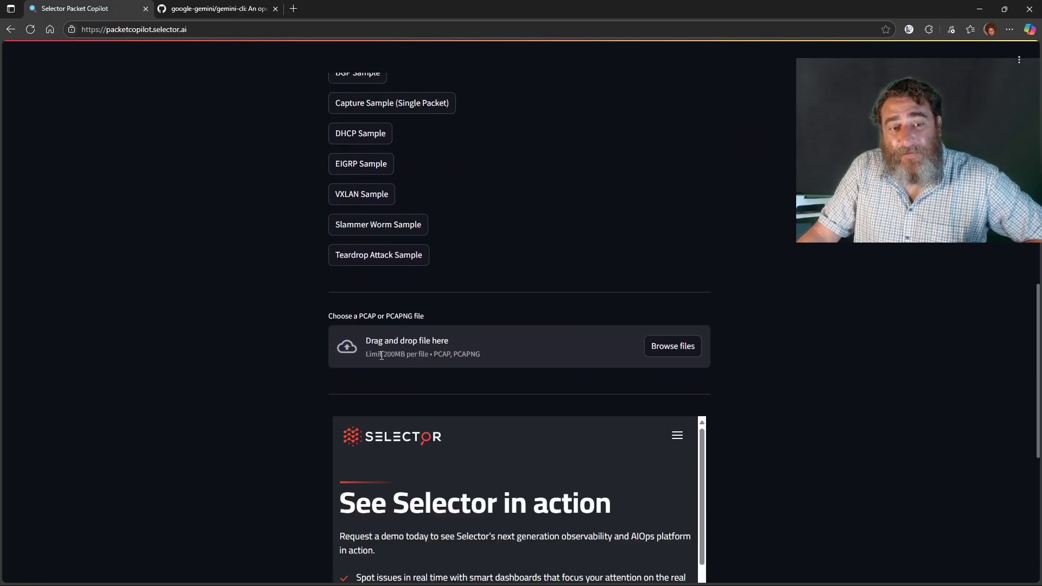
left_click(437, 344)
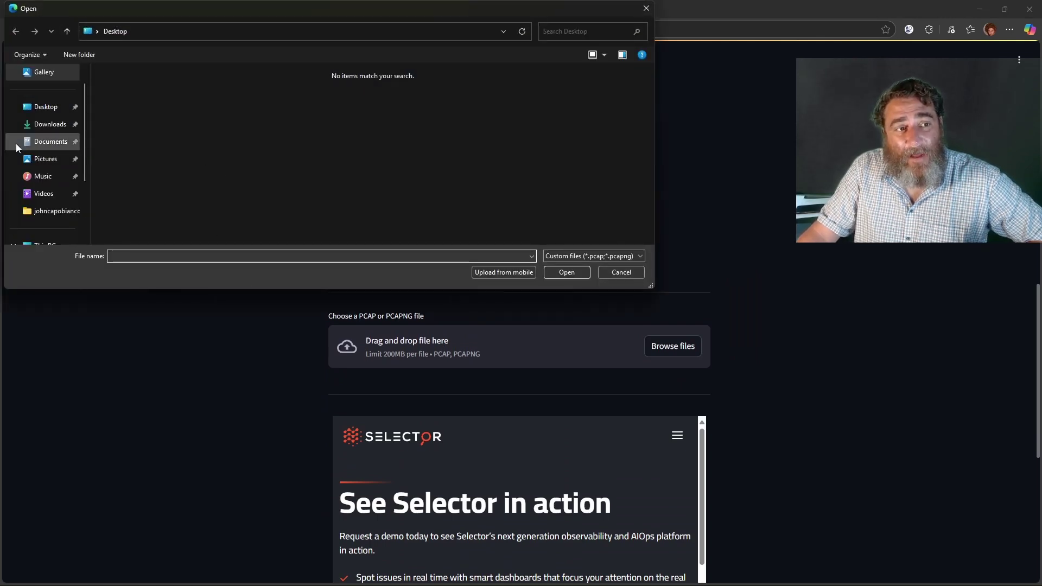
left_click(38, 125)
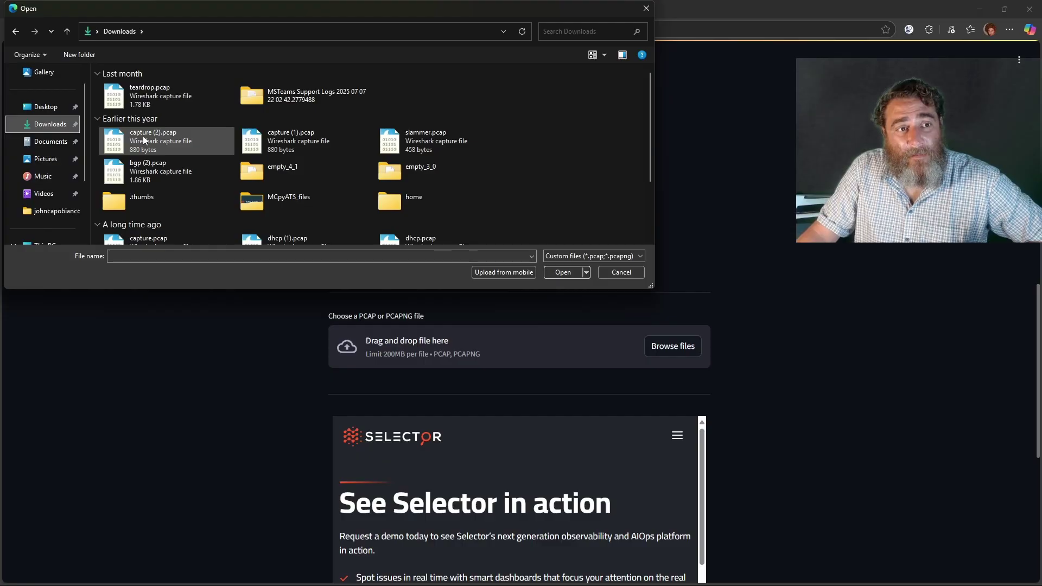
double_click(142, 136)
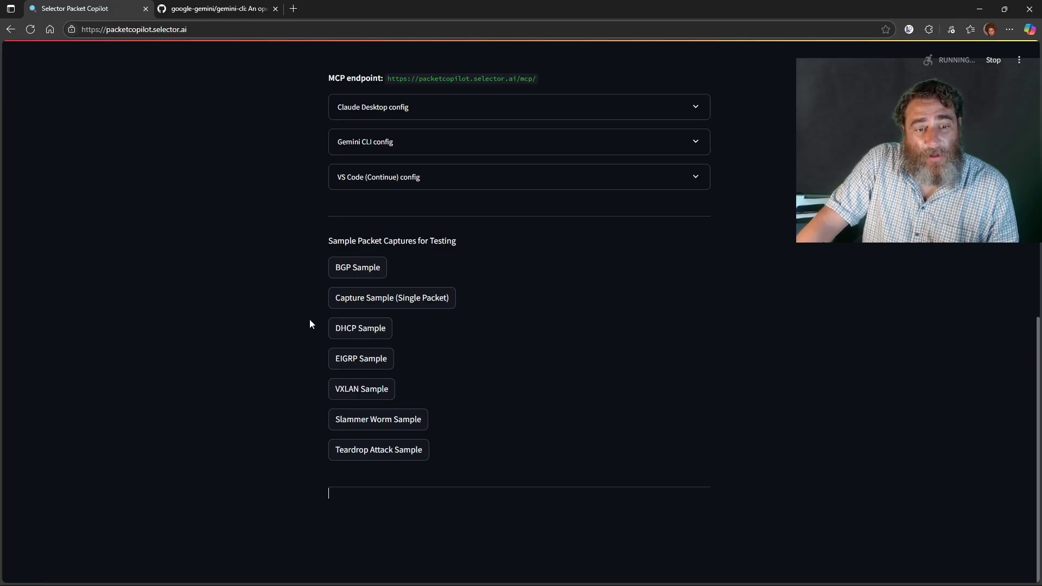
scroll(310, 320, "down", 3)
Ask Packet Copilot 'What is the source and destination IP' about the capture.
left_click(373, 337)
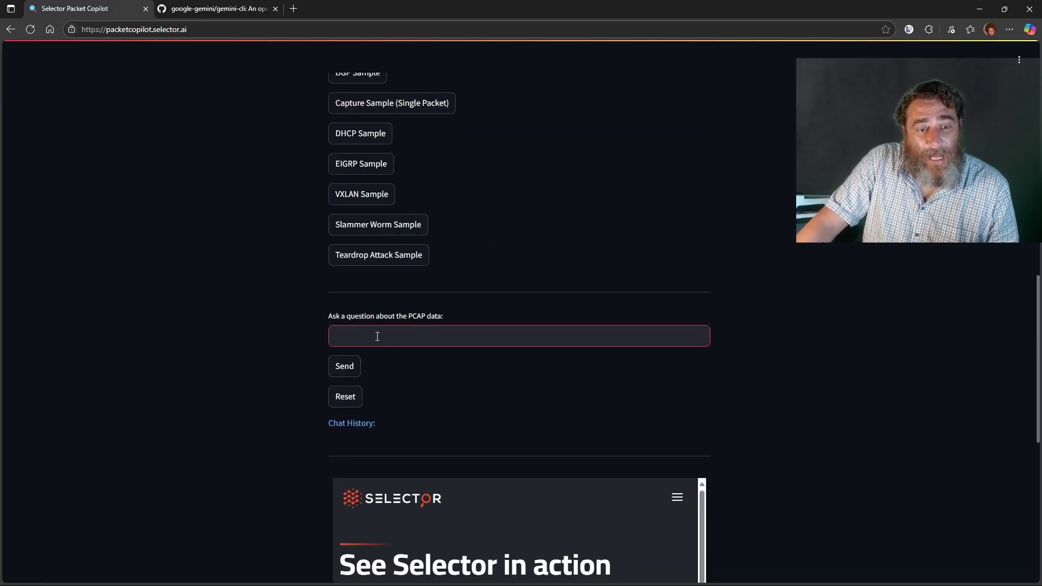
type("What is the source and destination IP")
left_click(342, 371)
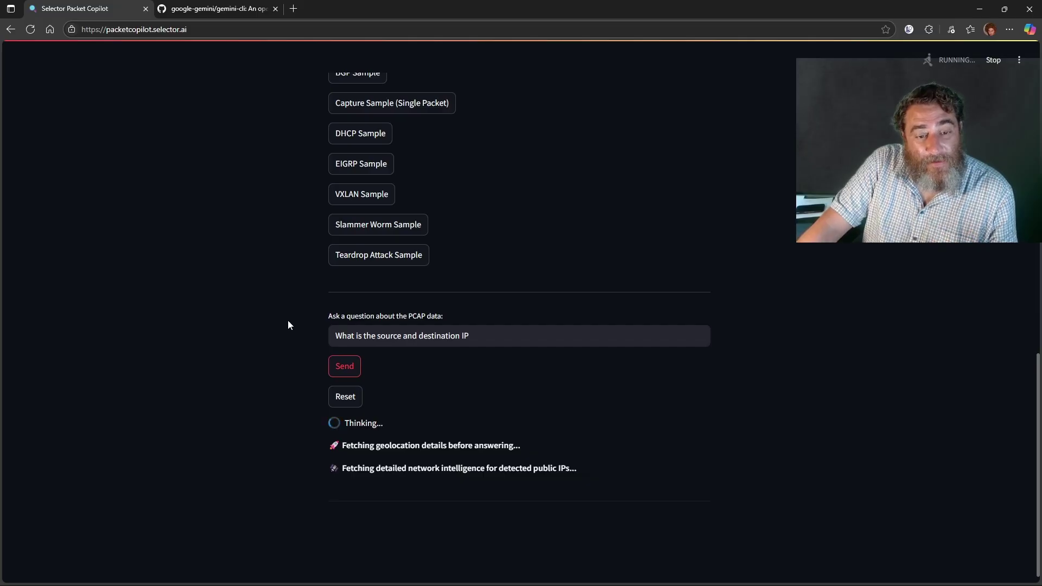
Highlight the sent question, then switch to the google-gemini/gemini-cli repository page.
scroll(288, 325, "down", 1)
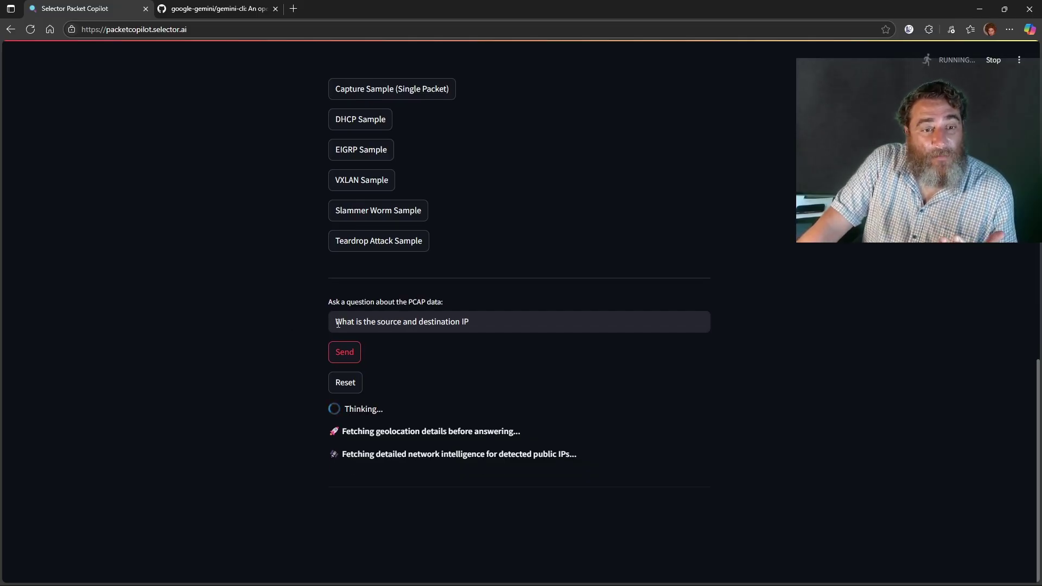
left_click_drag(336, 325, 517, 340)
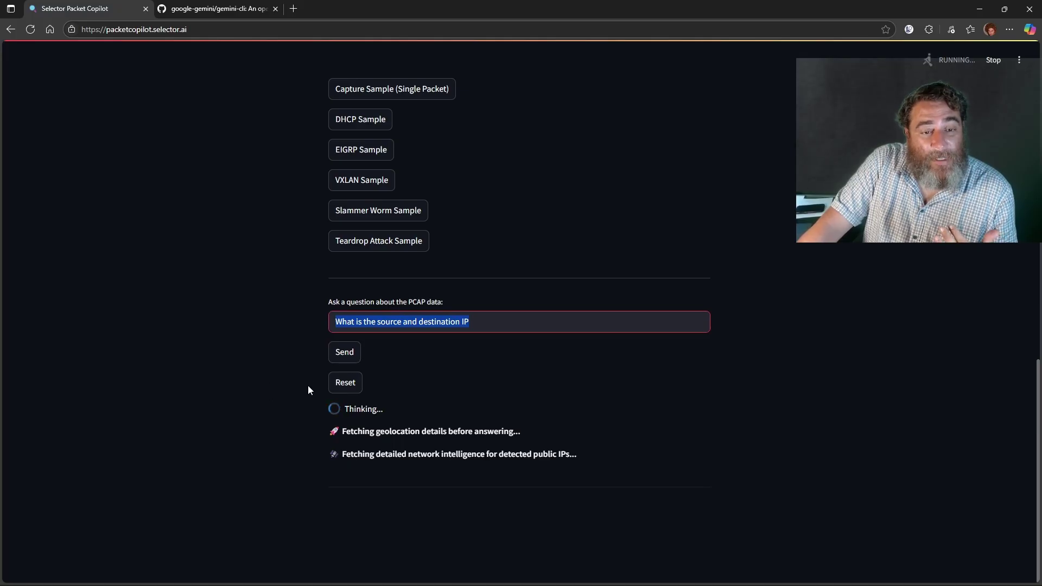
left_click(290, 431)
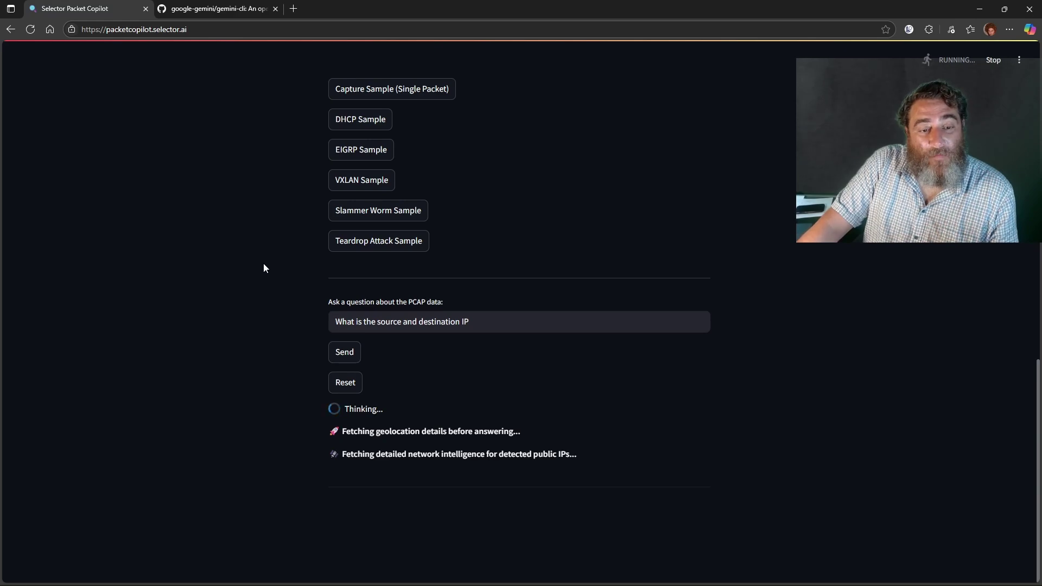
left_click(211, 9)
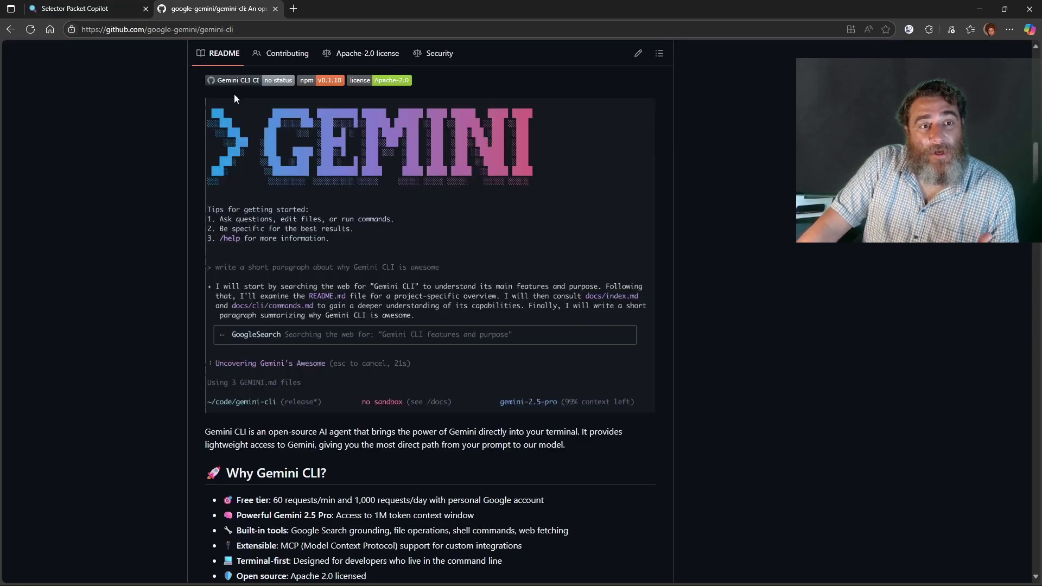
Scroll the gemini-cli README down to Installation, briefly checking the clone options.
scroll(189, 131, "up", 3)
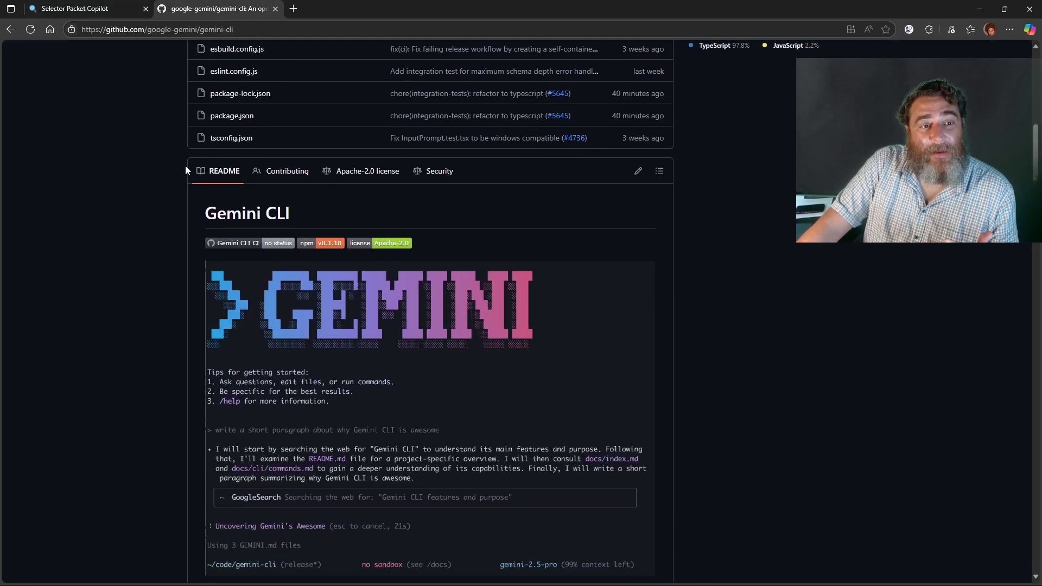
scroll(187, 172, "down", 1)
scroll(181, 147, "up", 15)
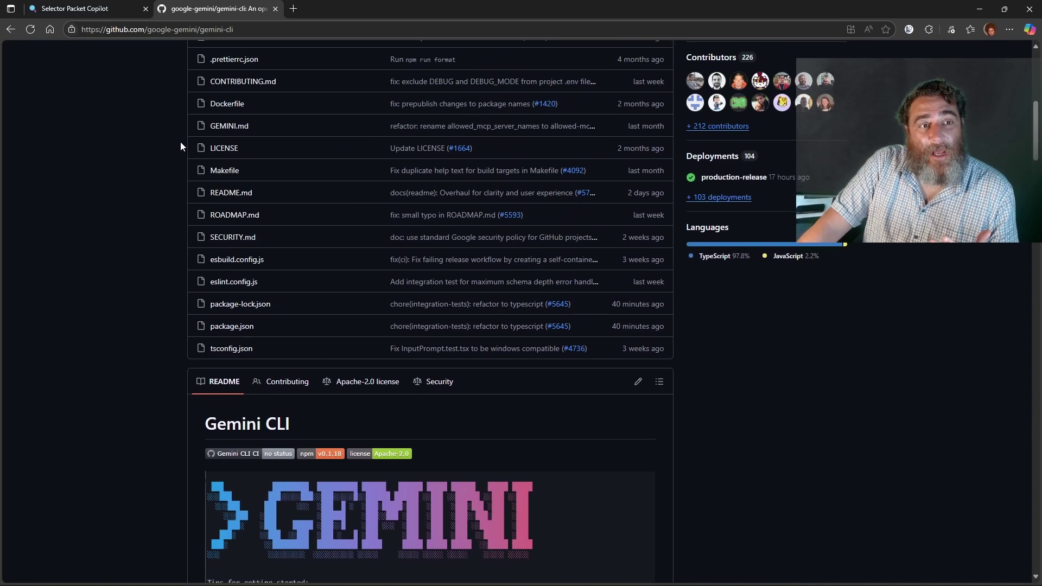
left_click(645, 153)
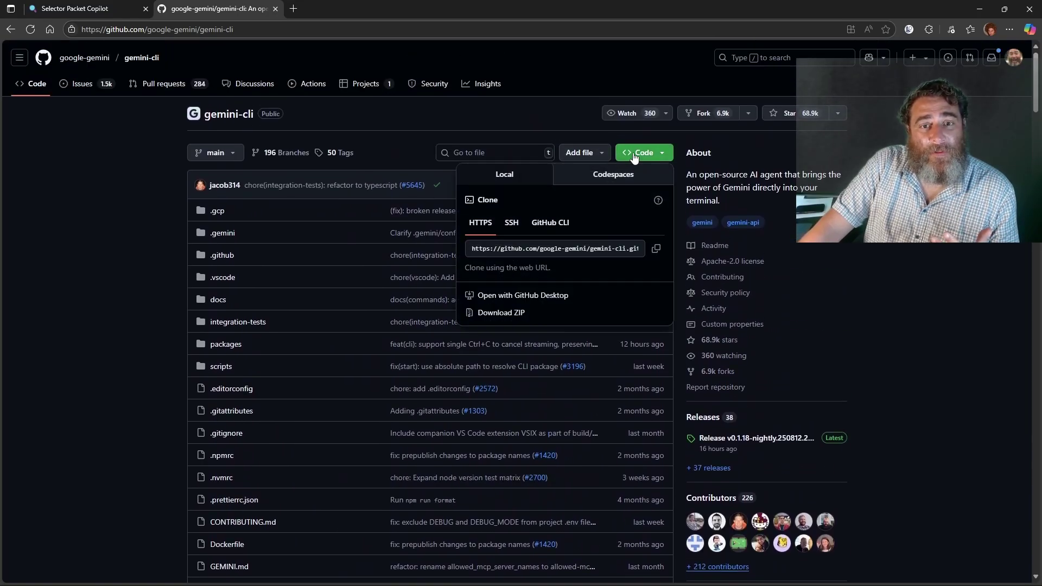
left_click(644, 152)
scroll(163, 206, "down", 5)
scroll(163, 201, "down", 9)
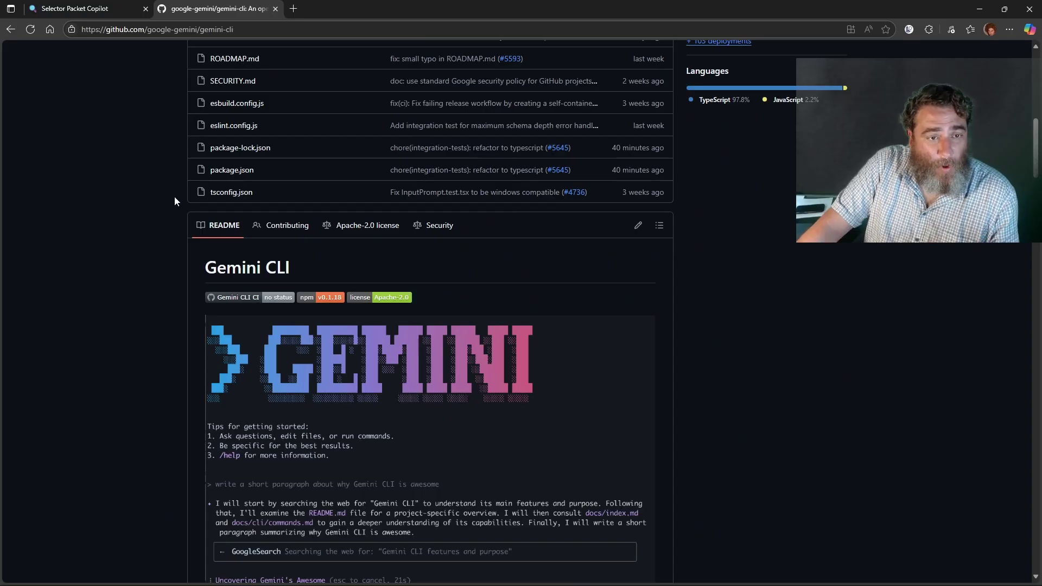
scroll(188, 198, "down", 10)
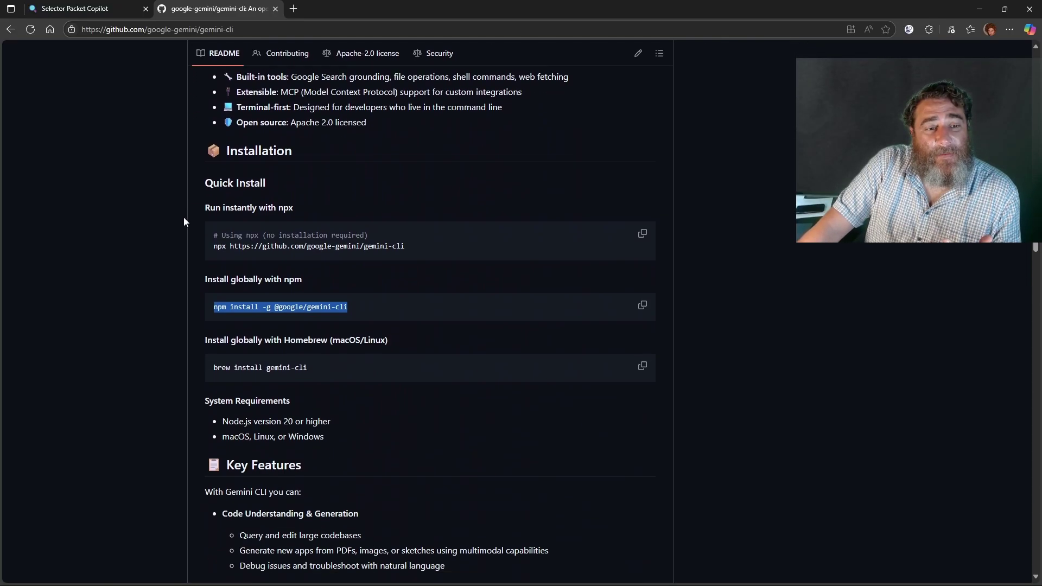
left_click(213, 272)
left_click_drag(213, 273, 364, 270)
right_click(314, 271)
left_click(345, 281)
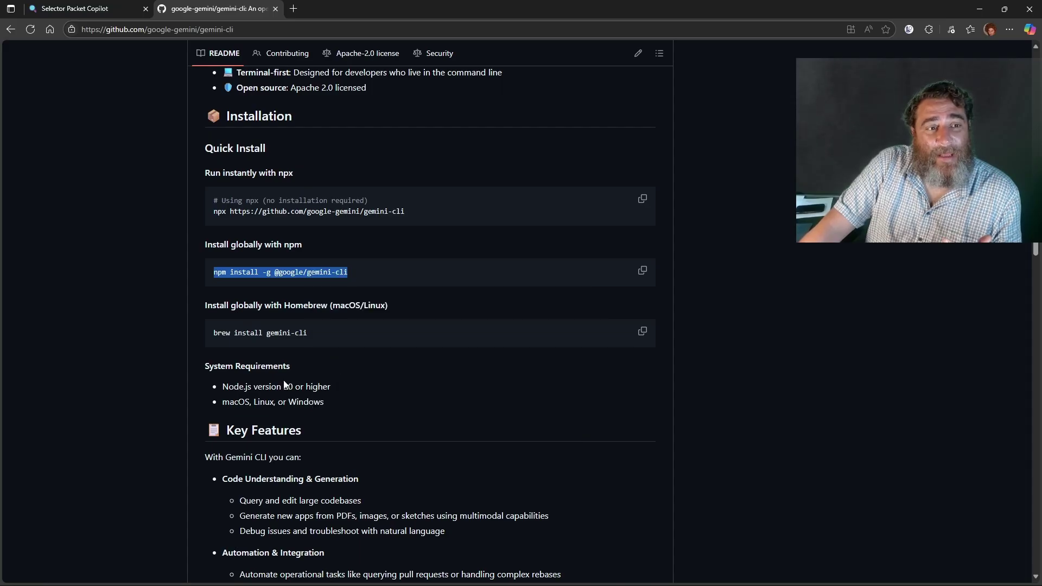
left_click(93, 8)
Highlight the source and destination IP lines in the answer, then close the Packet Copilot tab.
scroll(280, 245, "down", 13)
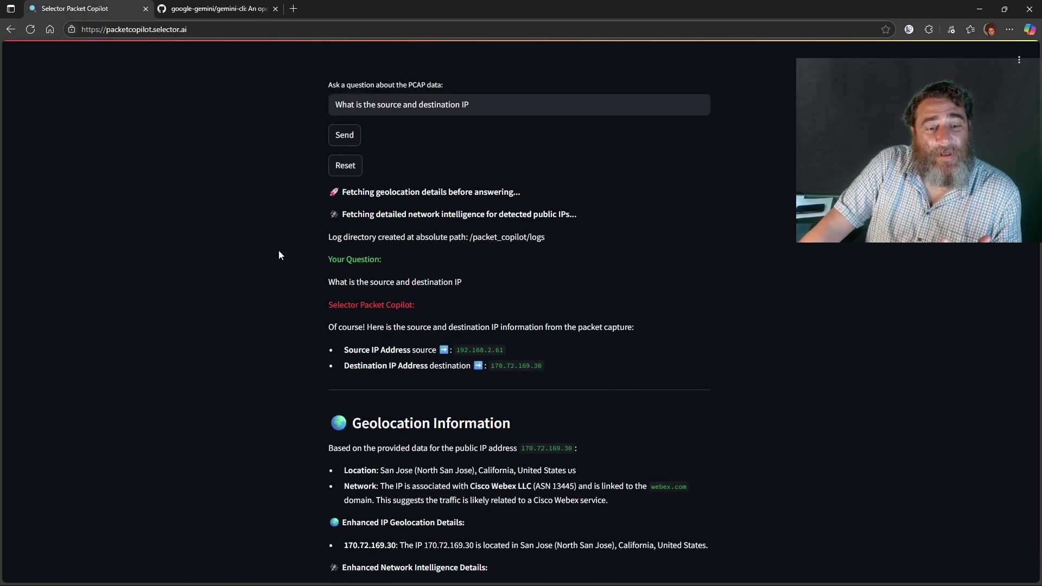
scroll(282, 235, "down", 4)
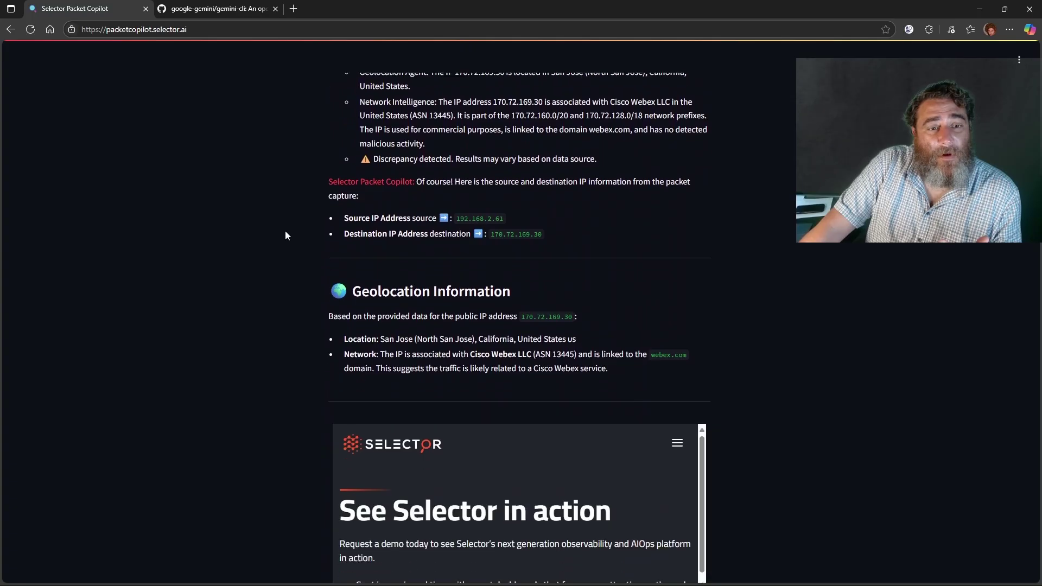
scroll(287, 235, "up", 9)
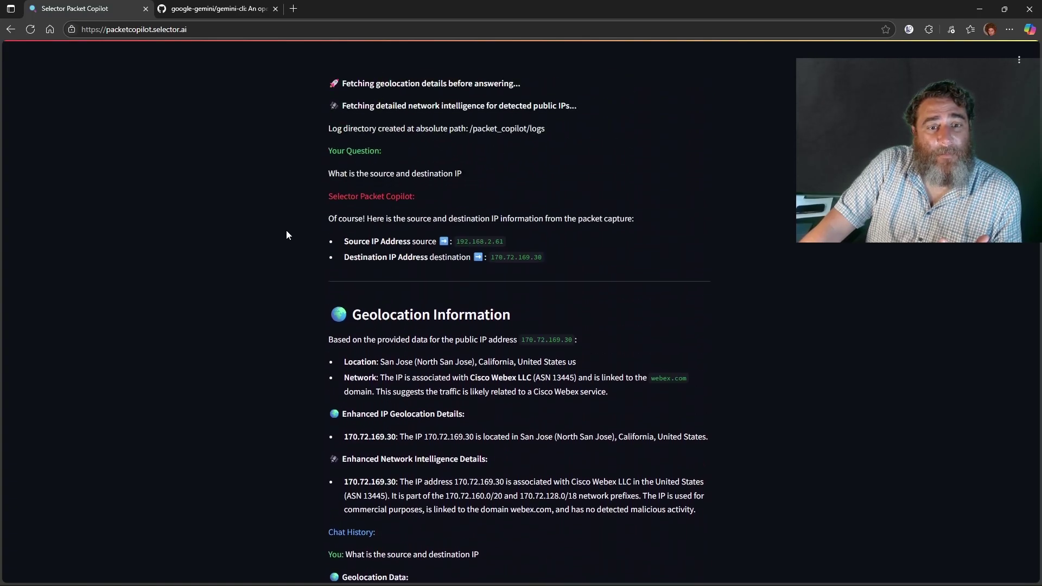
left_click_drag(326, 239, 615, 272)
left_click(274, 243)
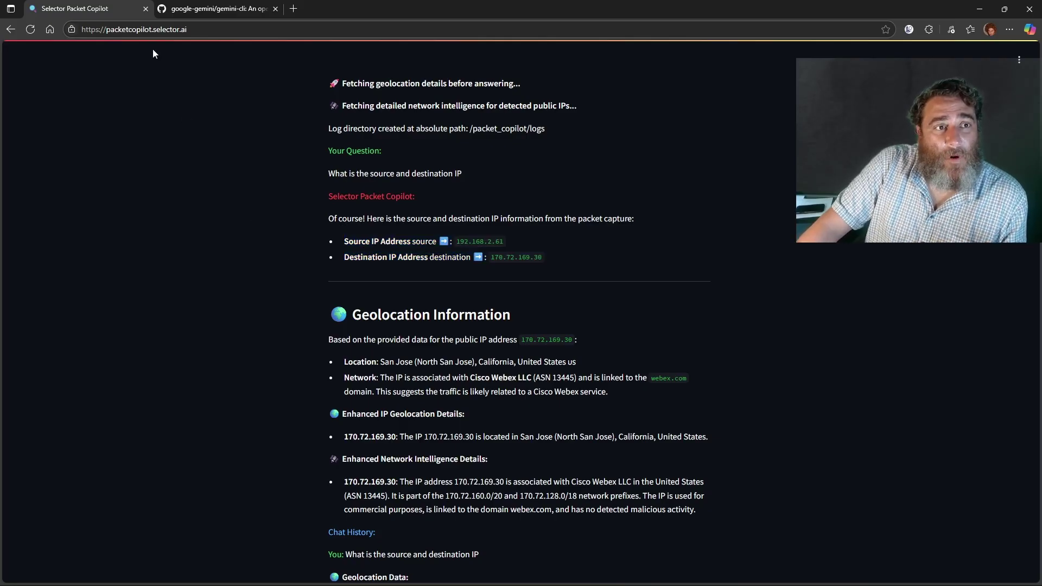
left_click(143, 11)
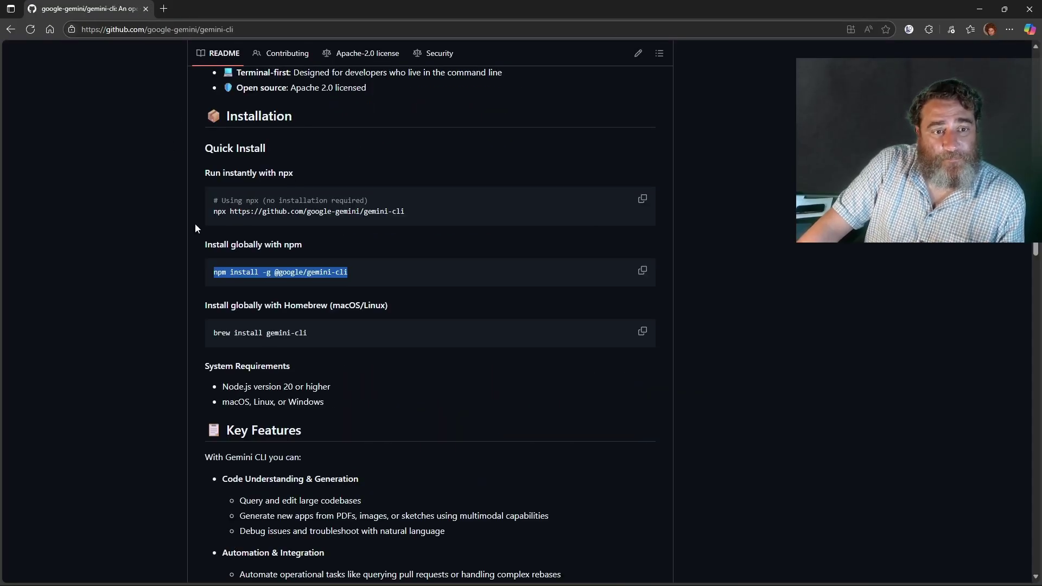
Load packetcopilot.selector.ai/mcp in a new browser tab.
left_click(164, 7)
type("packetcopilot.selector.ai")
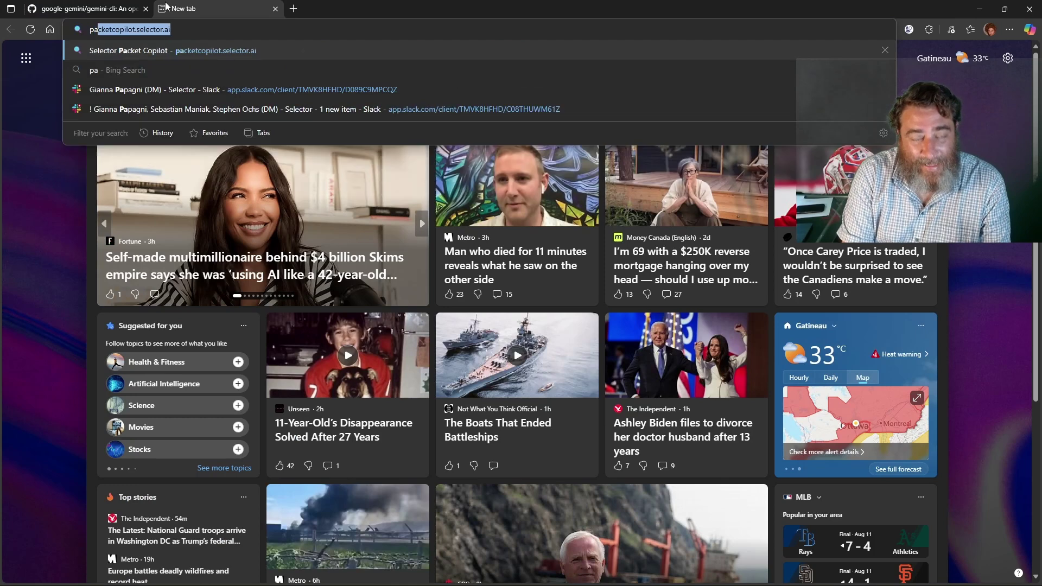
key("Right")
type("/.cp")
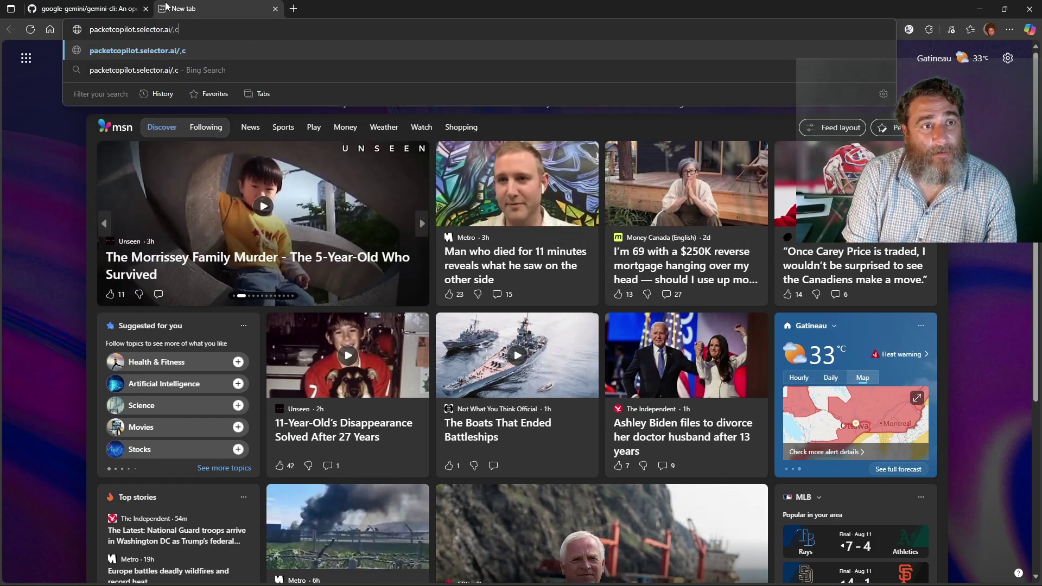
key("BackSpace")
key("BackSpace")
key("BackSpace")
type("mcp")
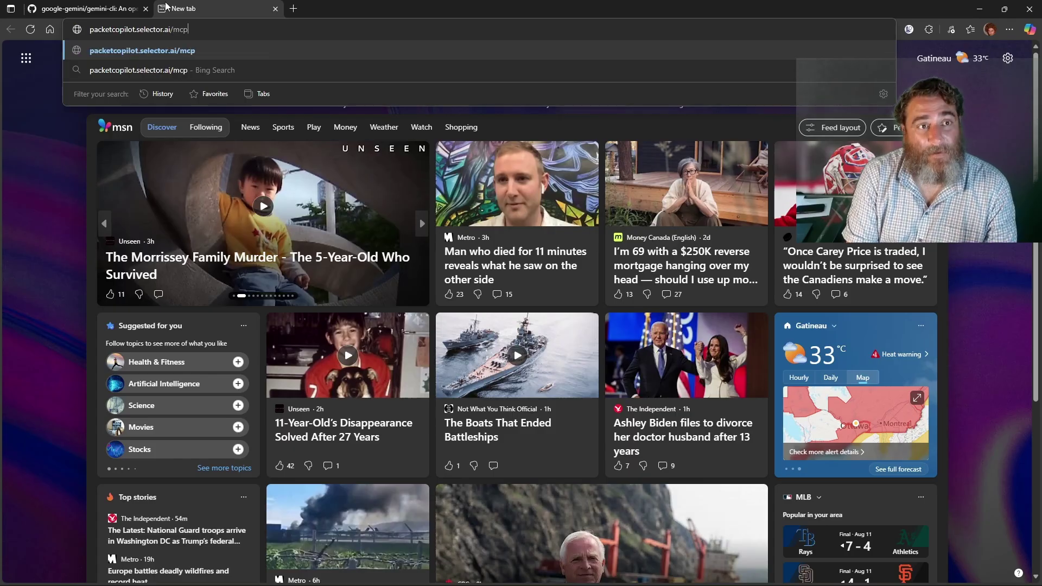
key("Return")
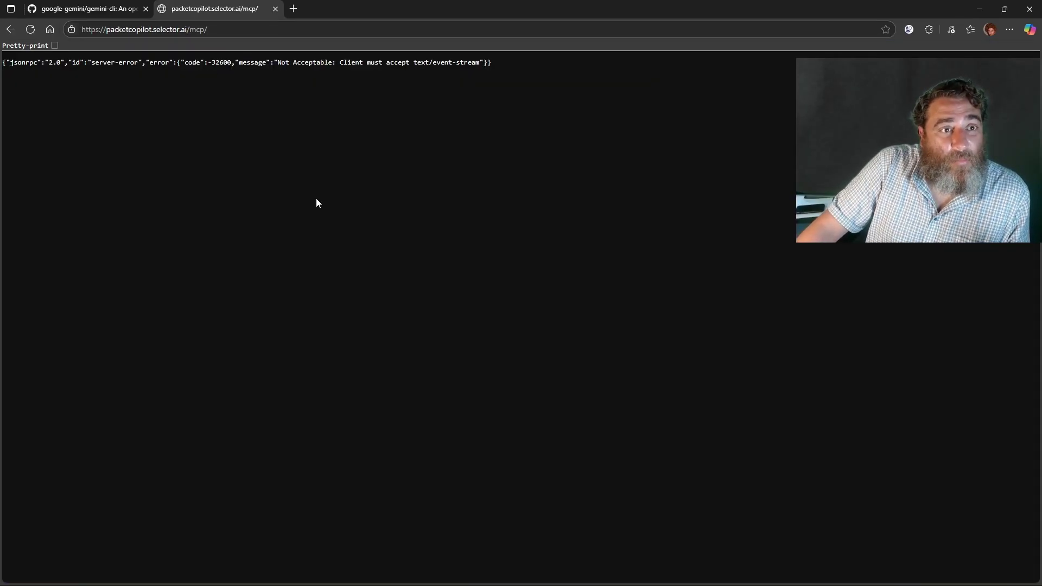
Select the 'text/event-stream' part of the JSON error, then close the endpoint tab.
left_click_drag(501, 64, 2, 63)
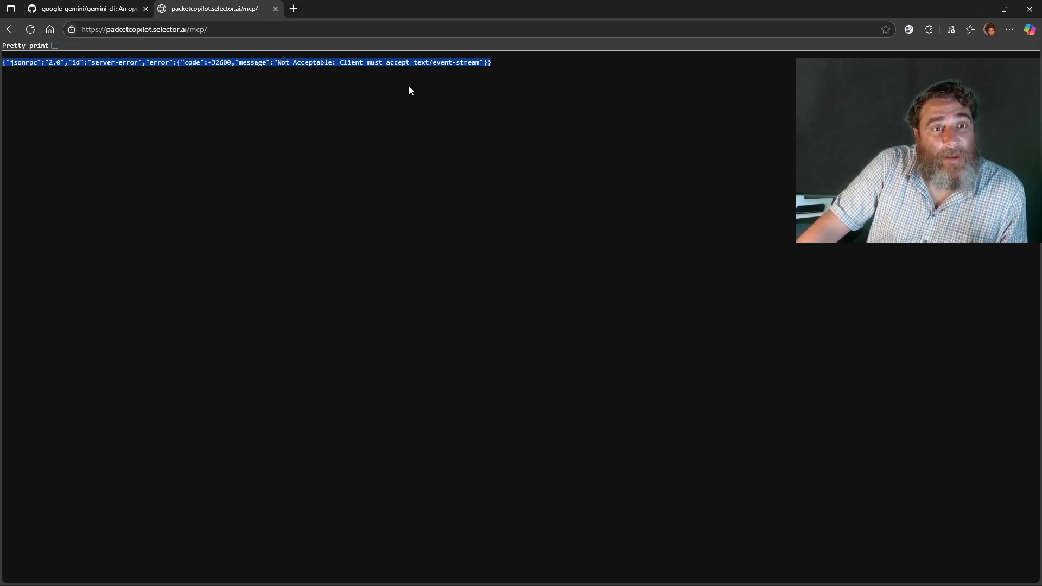
left_click_drag(412, 64, 489, 66)
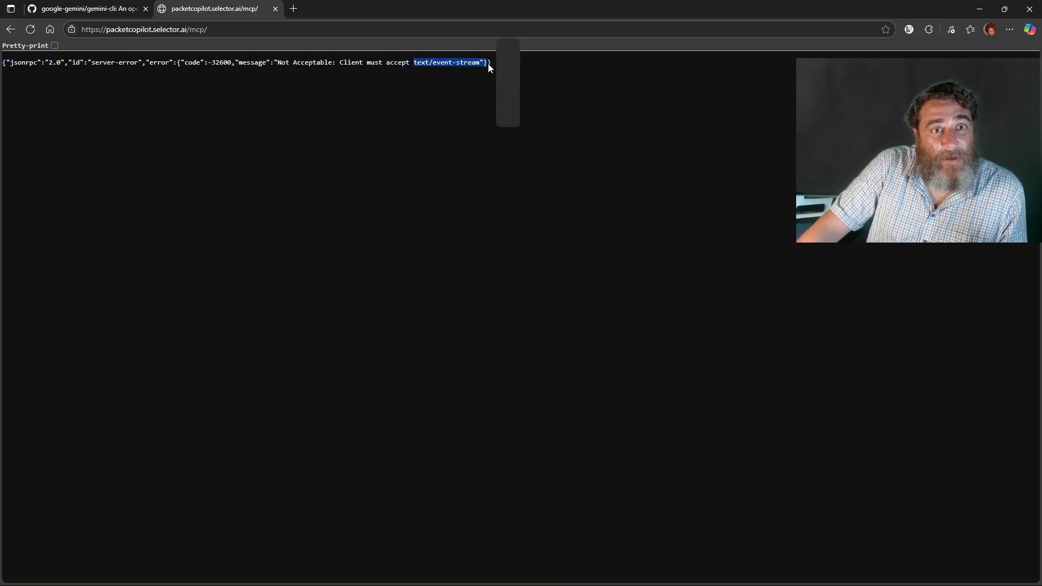
left_click(275, 8)
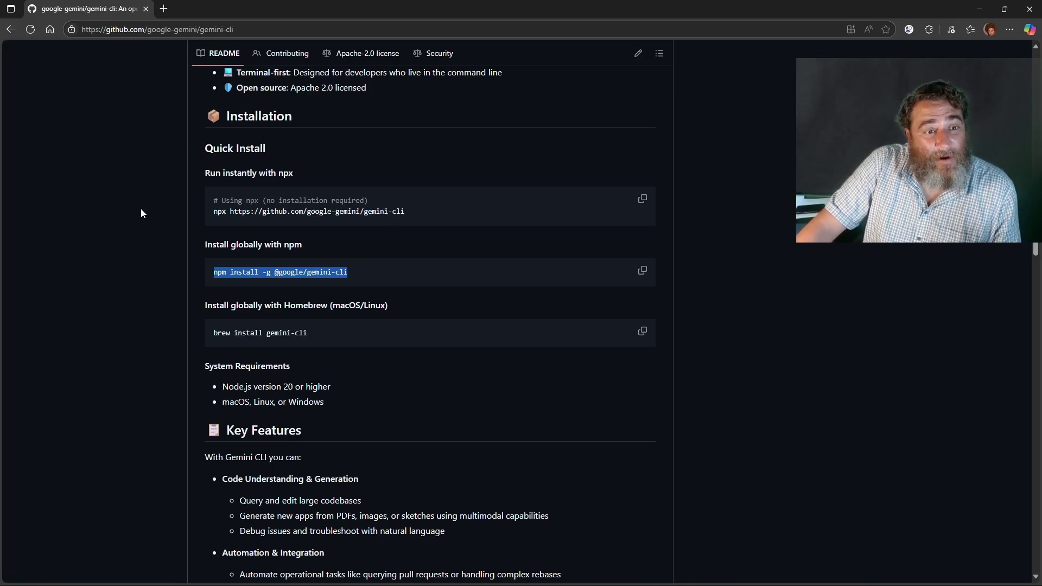
Copy the npm install command and list the home directory in a terminal.
right_click(243, 278)
left_click(276, 287)
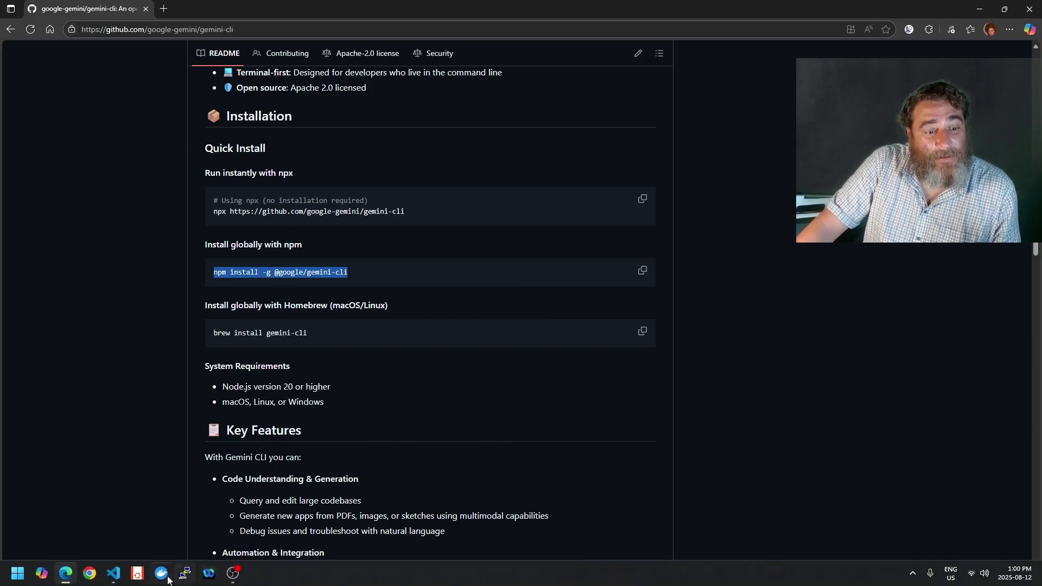
left_click(135, 579)
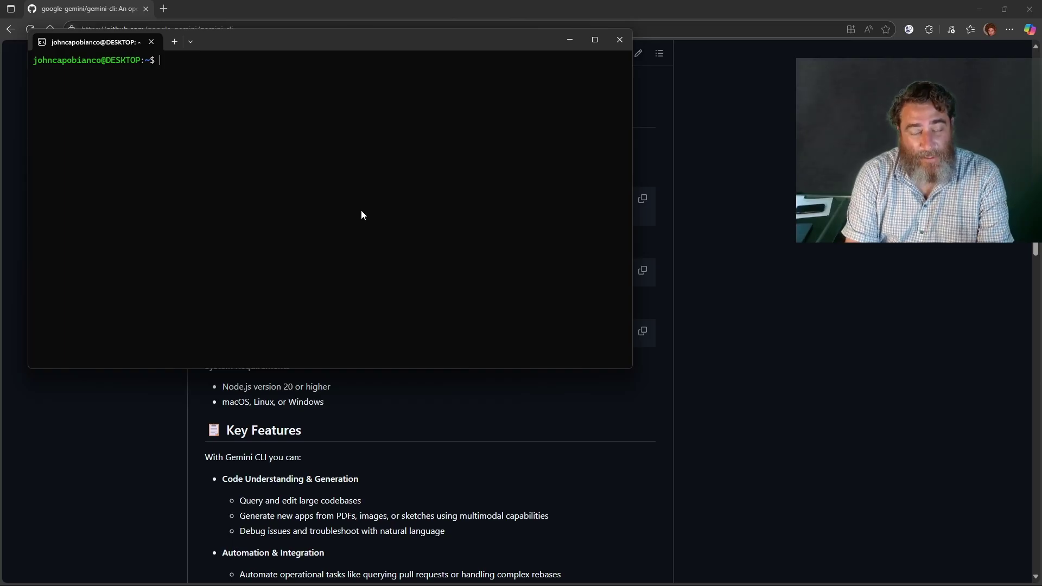
type("cd Packet_")
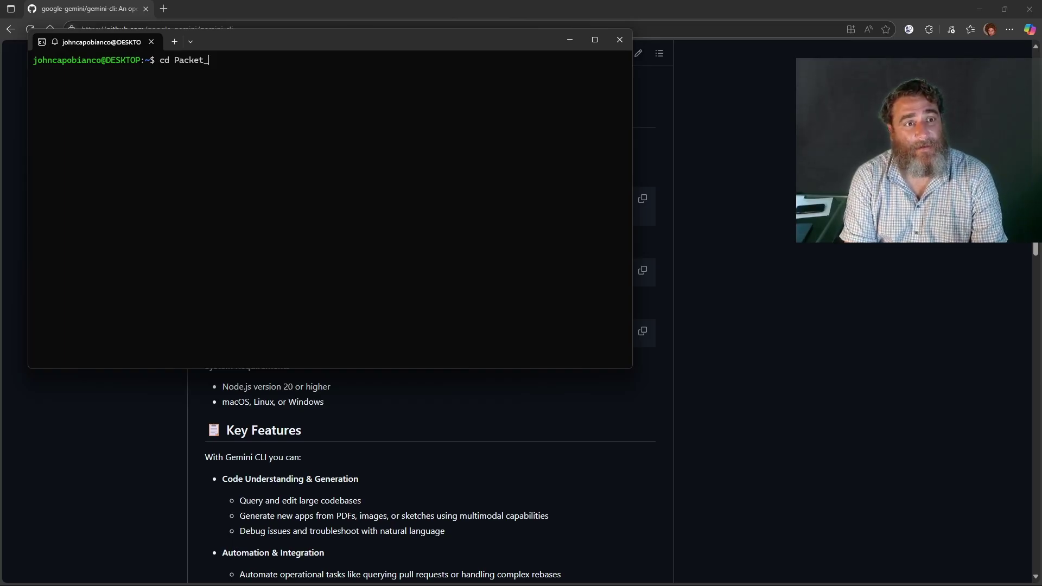
key("ctrl+w")
key("ctrl+w")
type("ls")
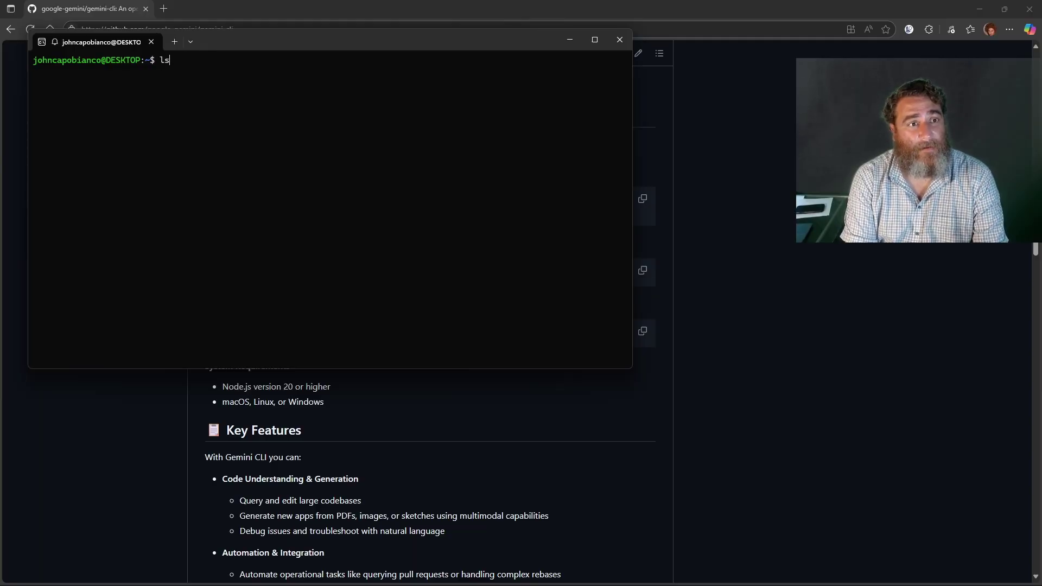
key("Return")
Change into the Packet_Analysis folder.
type("cd Packet_")
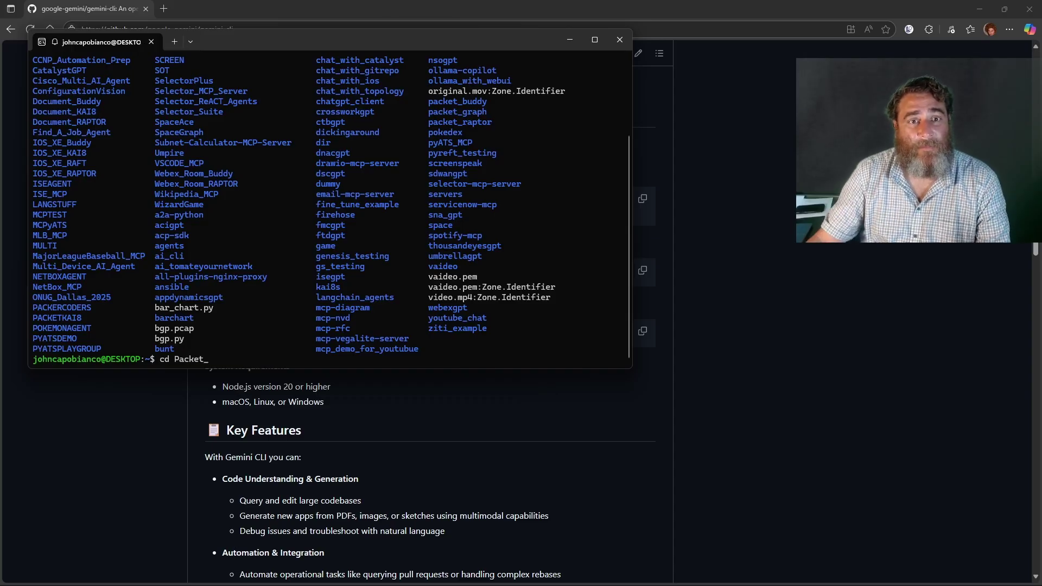
scroll(310, 225, "up", 3)
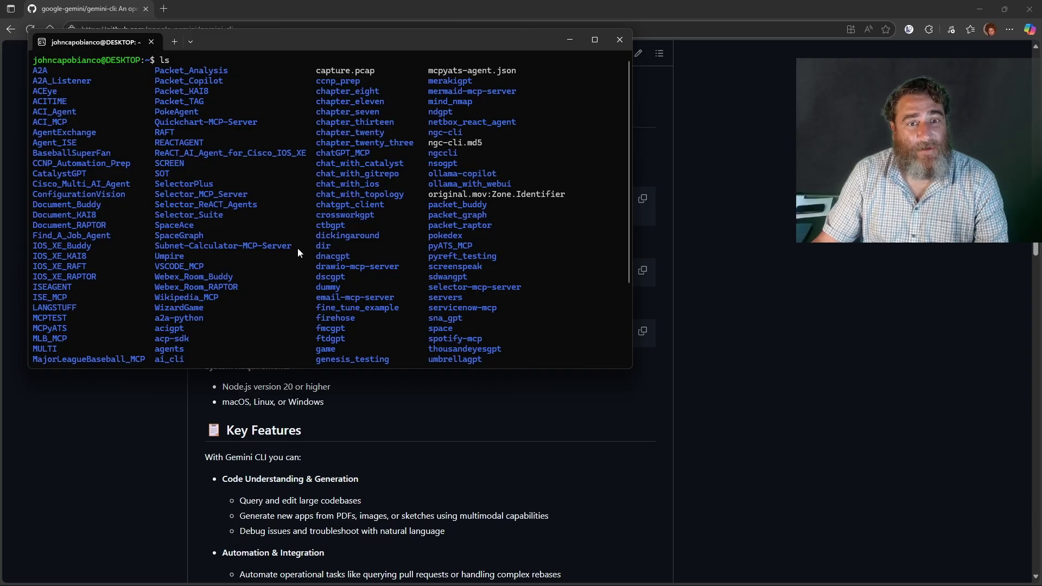
scroll(297, 249, "down", 3)
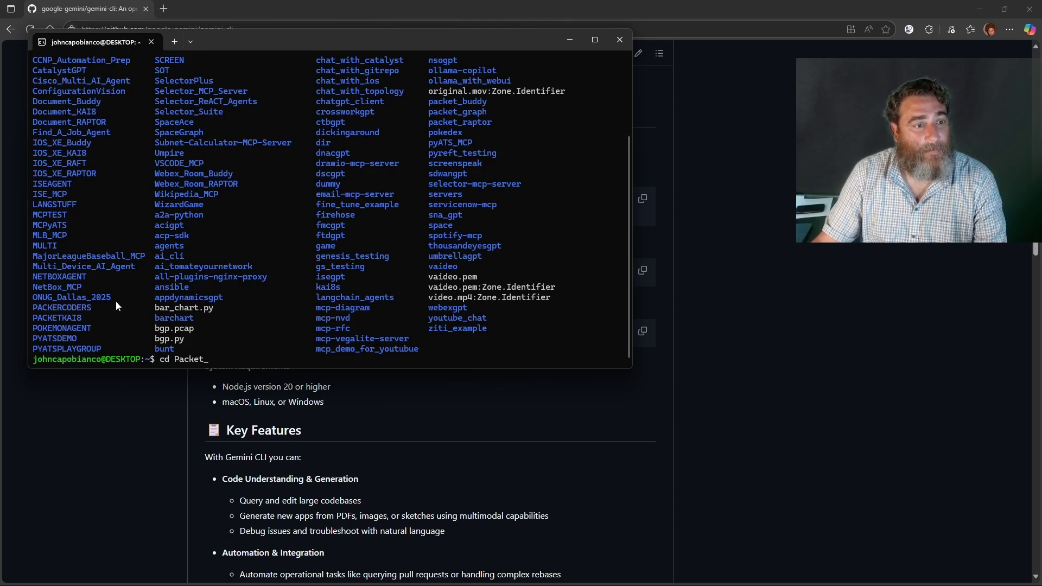
scroll(115, 301, "up", 3)
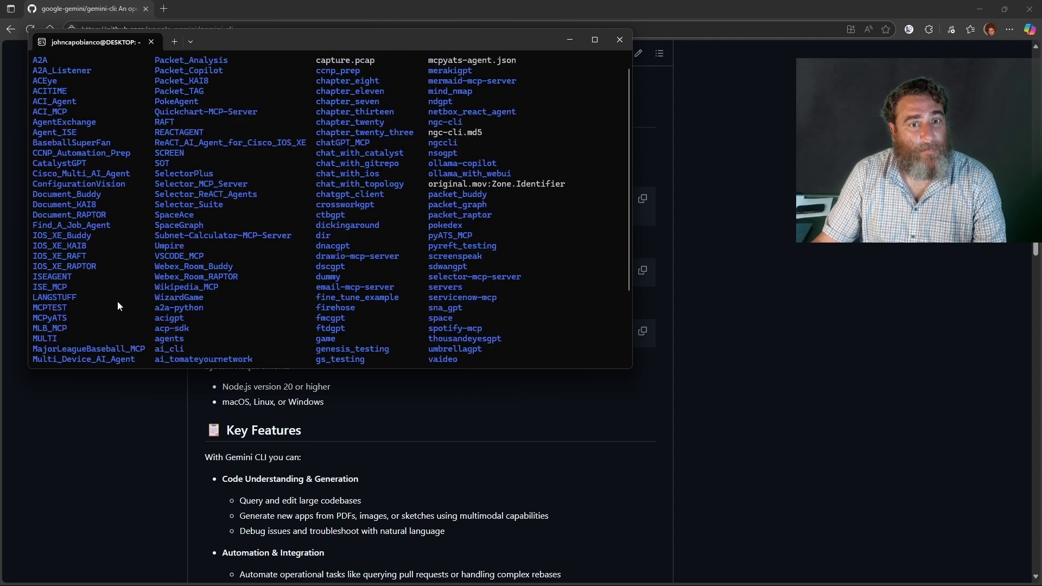
scroll(242, 304, "up", 1)
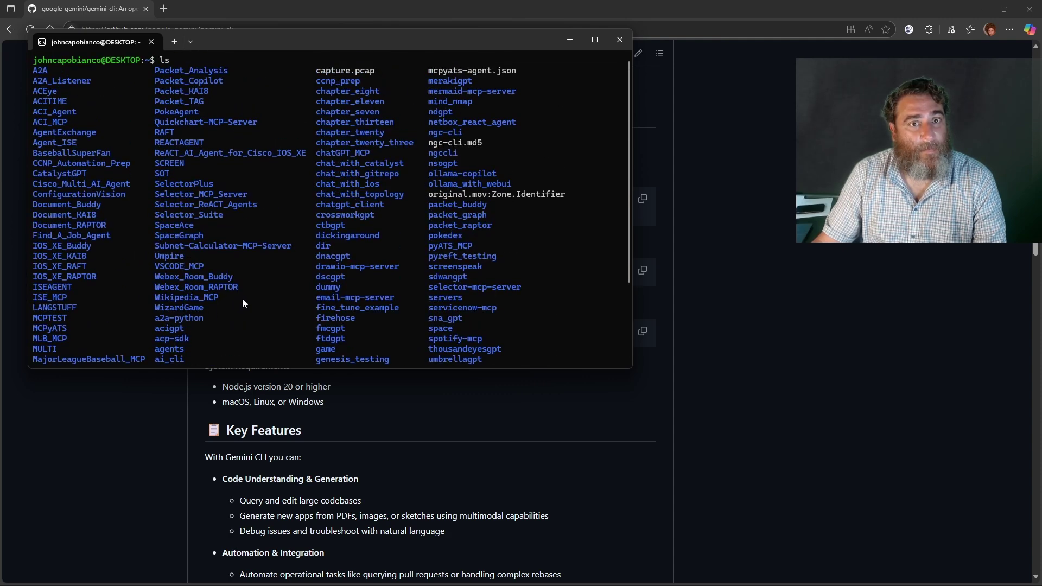
type("cd Packet_")
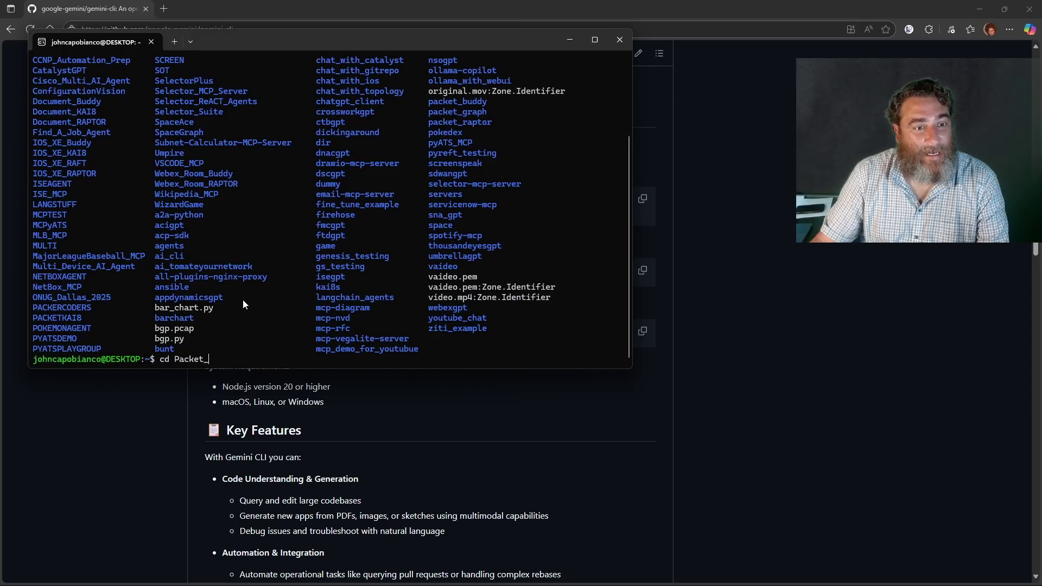
type("A")
key("Tab")
key("Return")
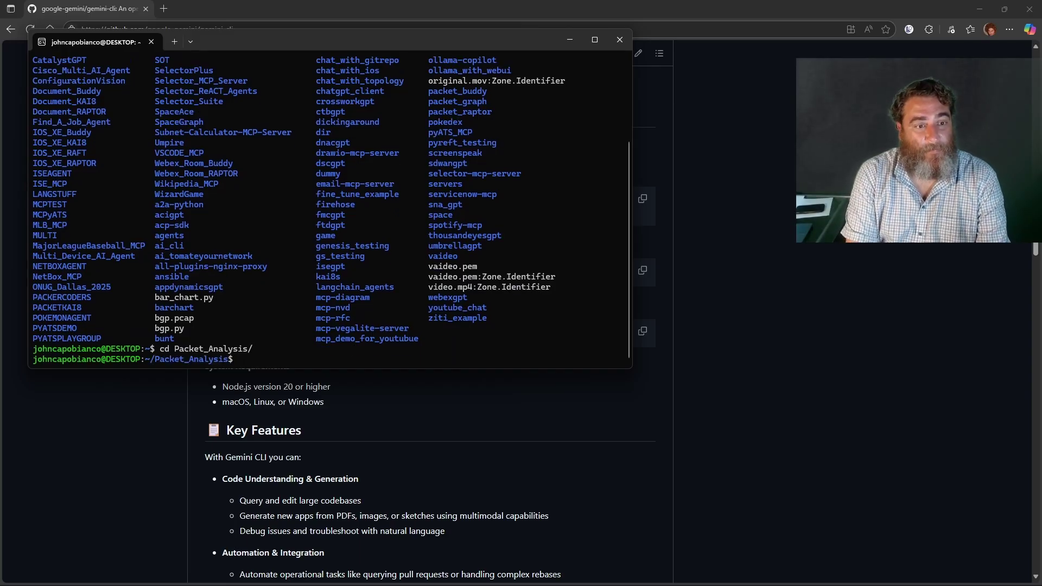
Clear the screen, list the pcap files, and open the folder with 'code .'.
type("clear")
key("Return")
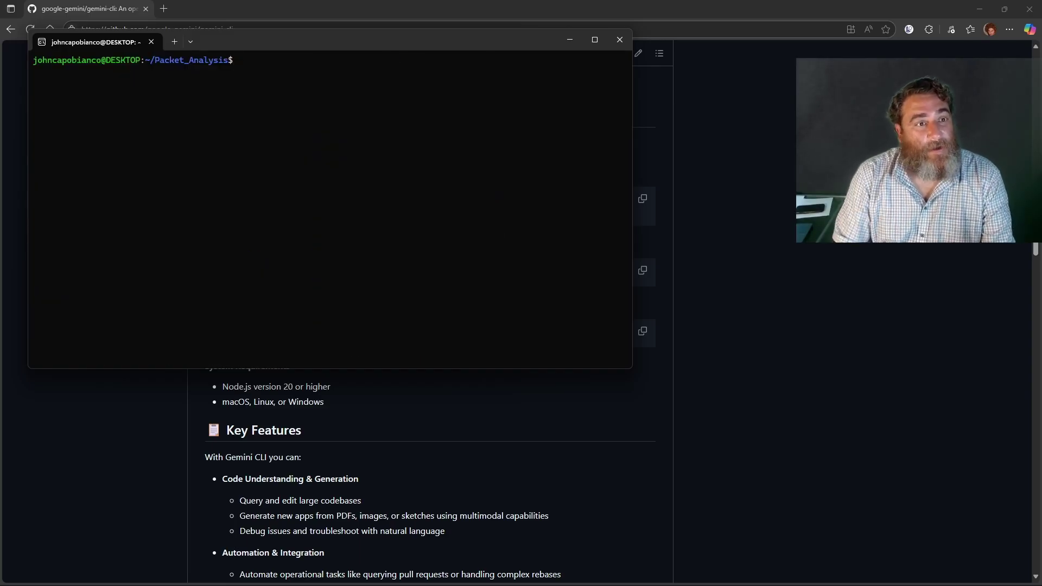
type("ls")
key("Return")
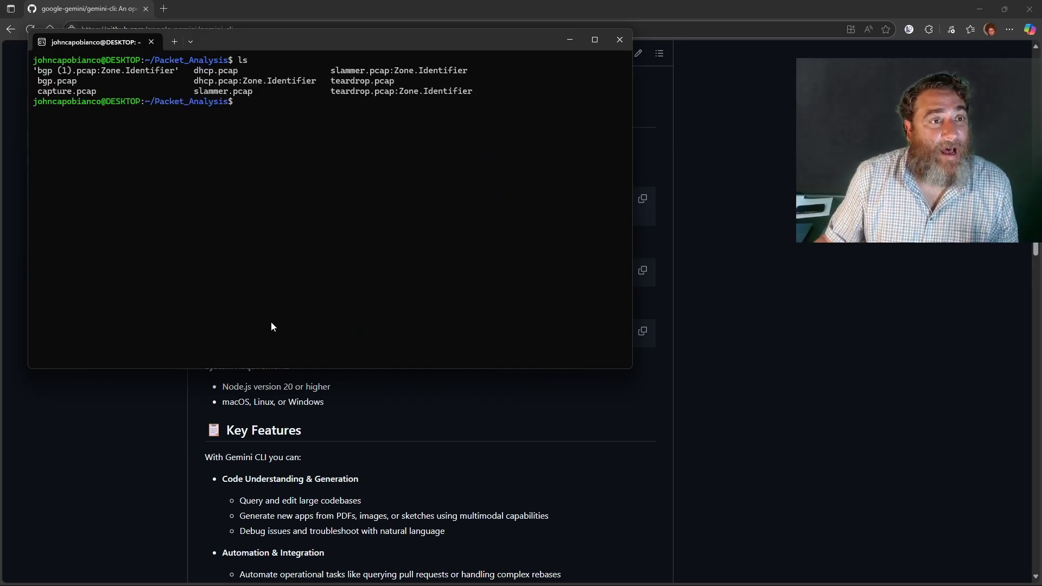
type("code ,.")
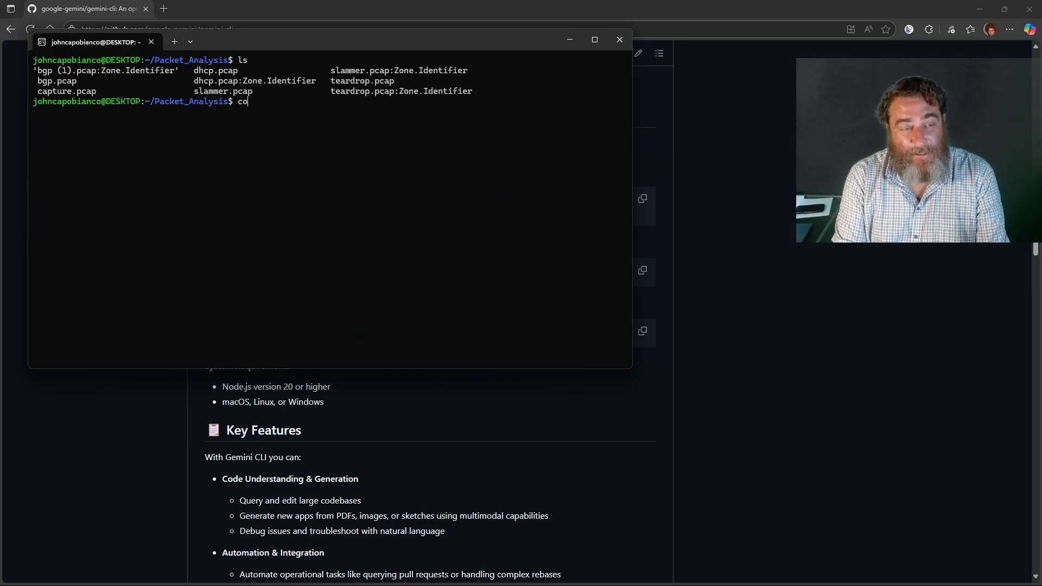
key("BackSpace")
key("BackSpace")
type(".")
key("Return")
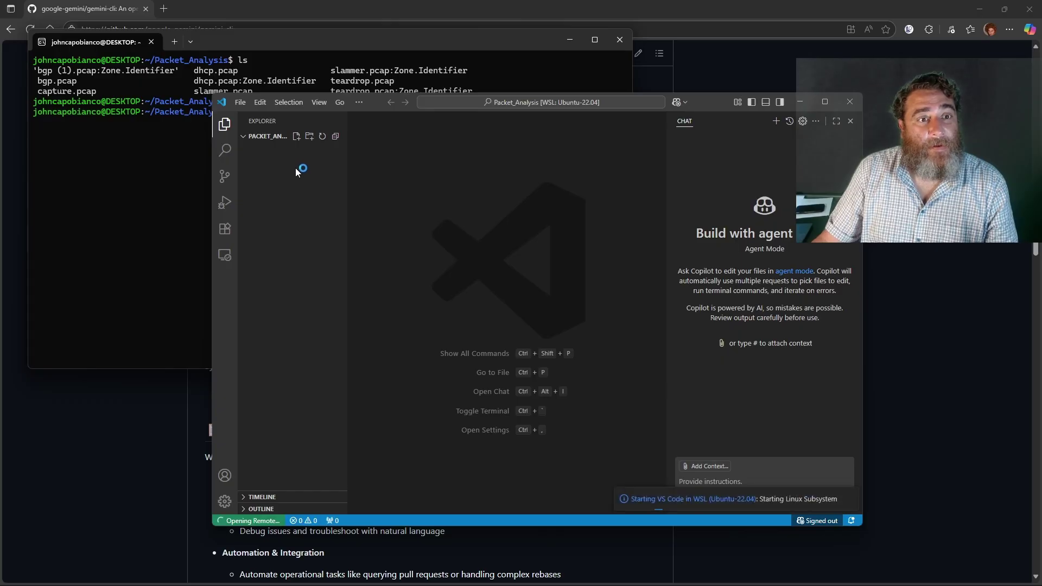
Permanently delete the bgp, dhcp, slammer and teardrop Zone.Identifier files.
left_click(288, 148)
left_click(304, 196, "ctrl")
left_click(304, 220, "ctrl")
left_click(292, 245, "ctrl")
key("Delete")
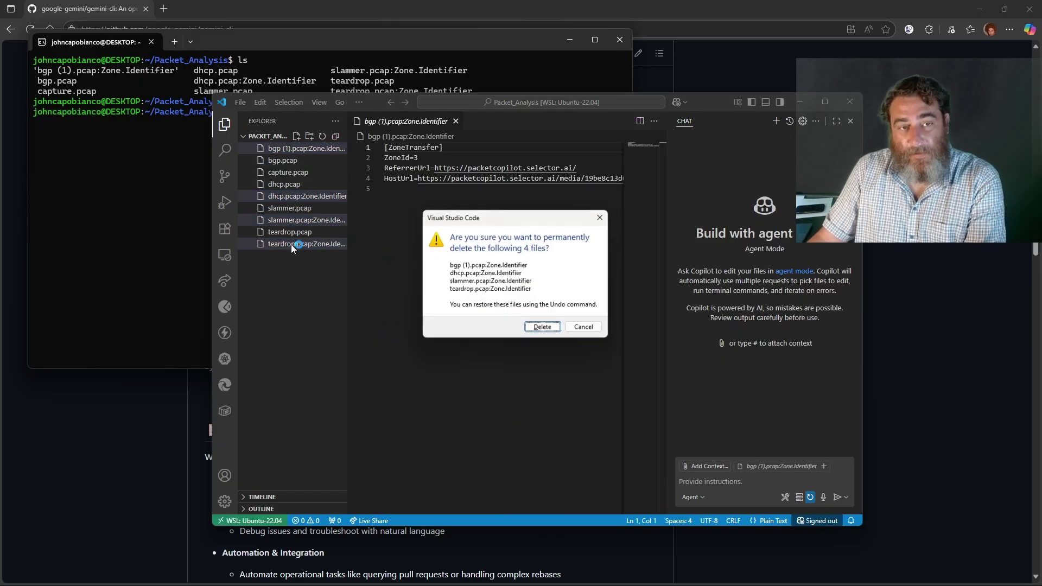
key("Return")
Close VS Code and list the folder to confirm only .pcap files remain.
left_click(850, 101)
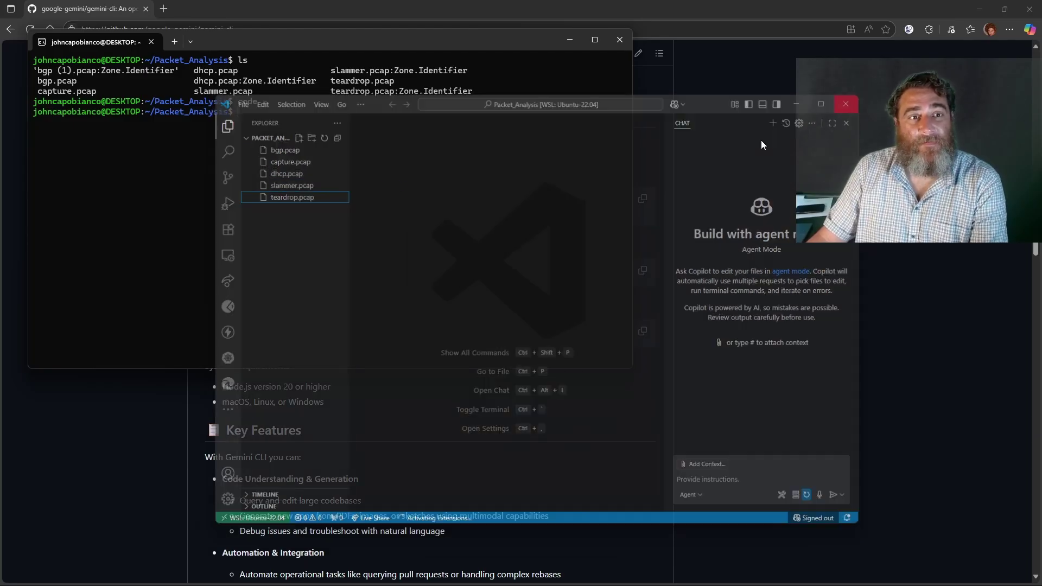
type("ls")
key("Return")
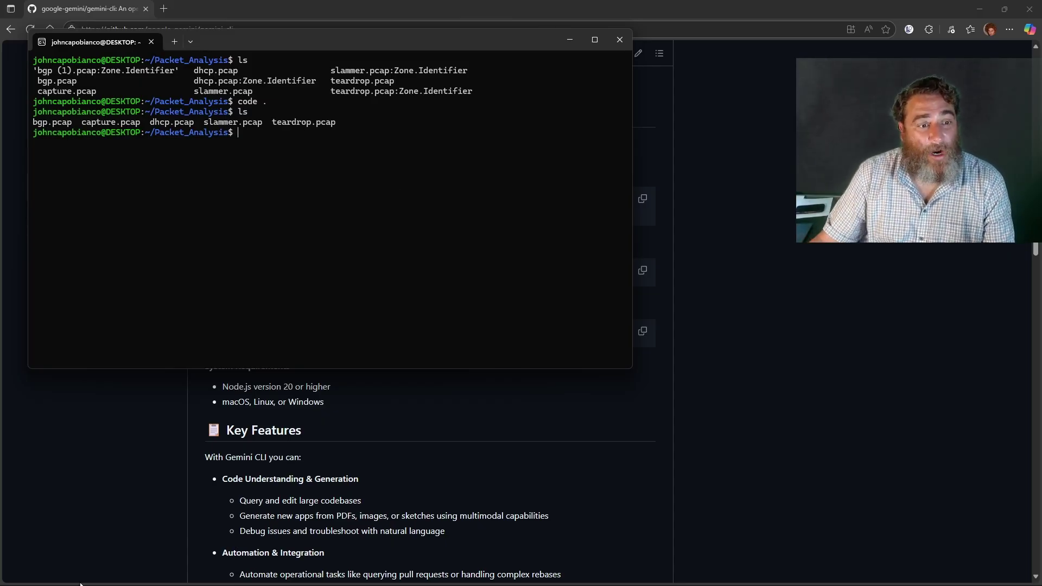
left_click(64, 574)
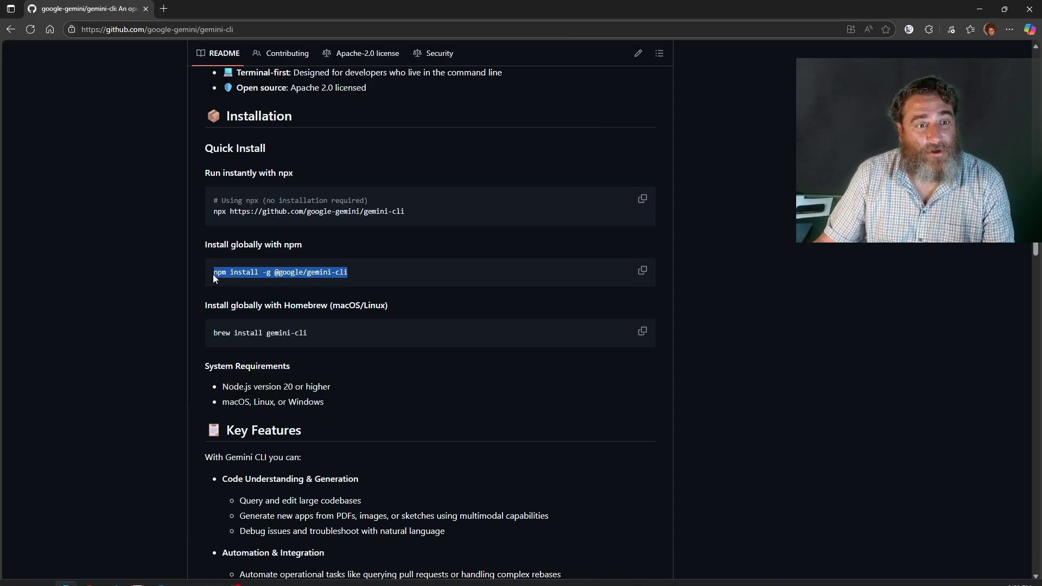
left_click_drag(393, 275, 197, 278)
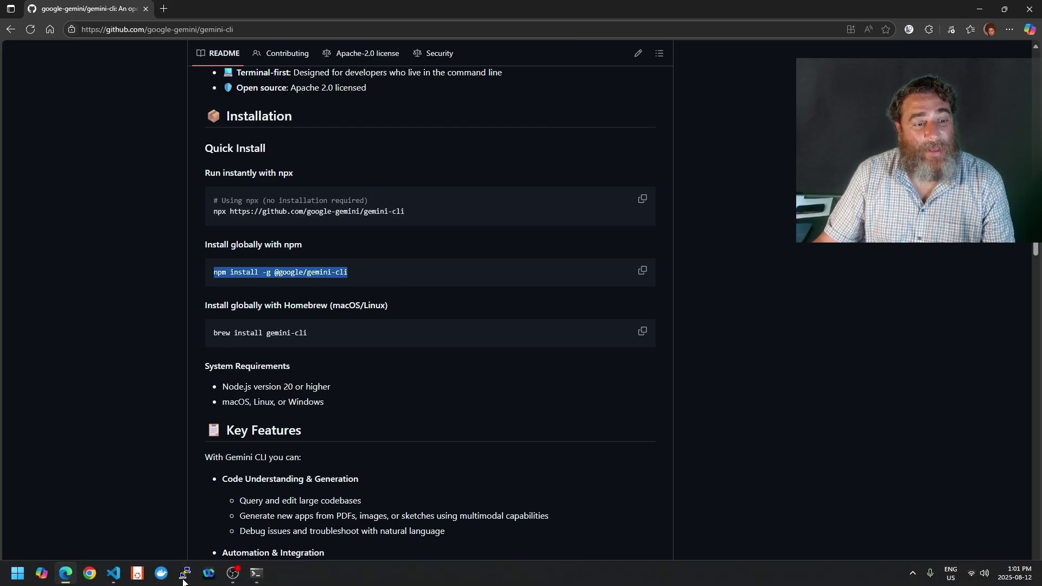
left_click(256, 573)
right_click(314, 246)
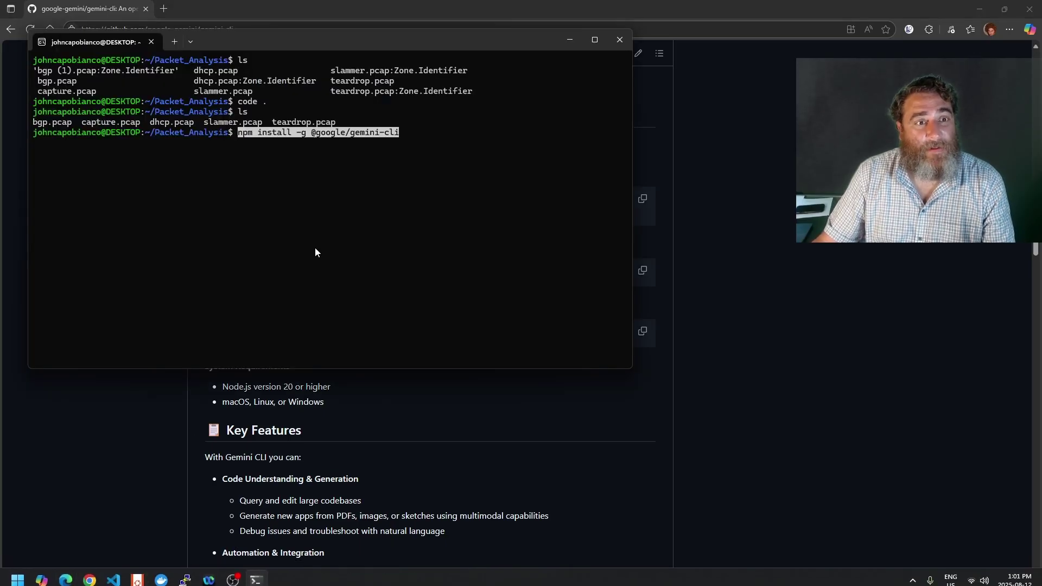
key("Return")
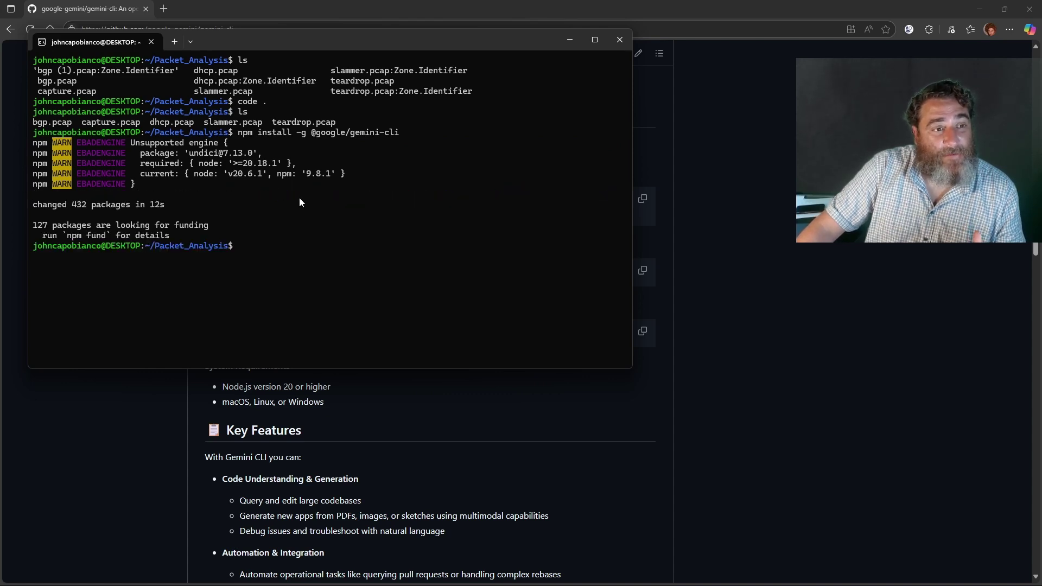
Clear the terminal and launch Gemini with the 'gemini' command.
type("clear")
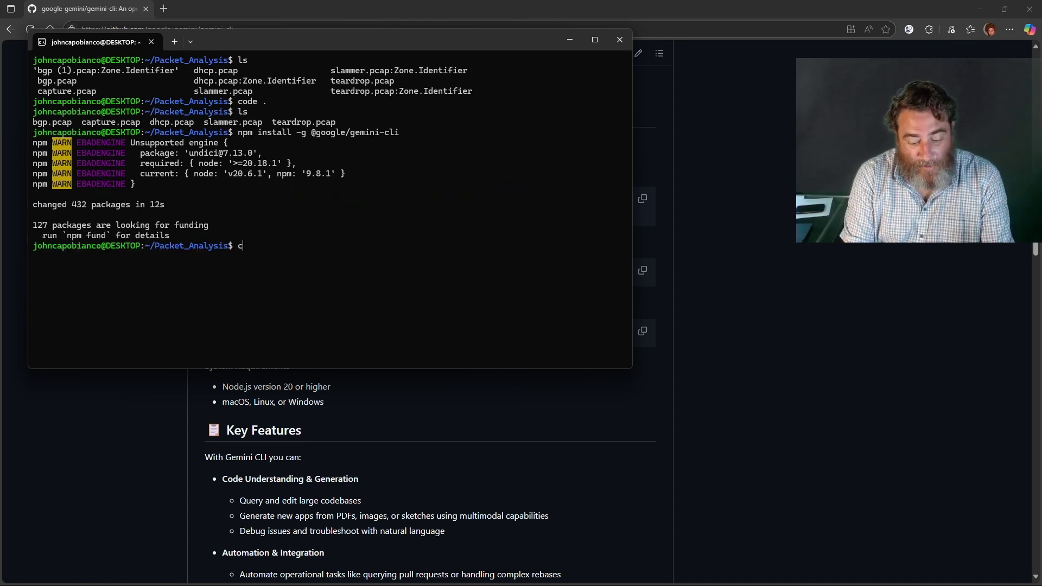
key("Return")
type("gemni")
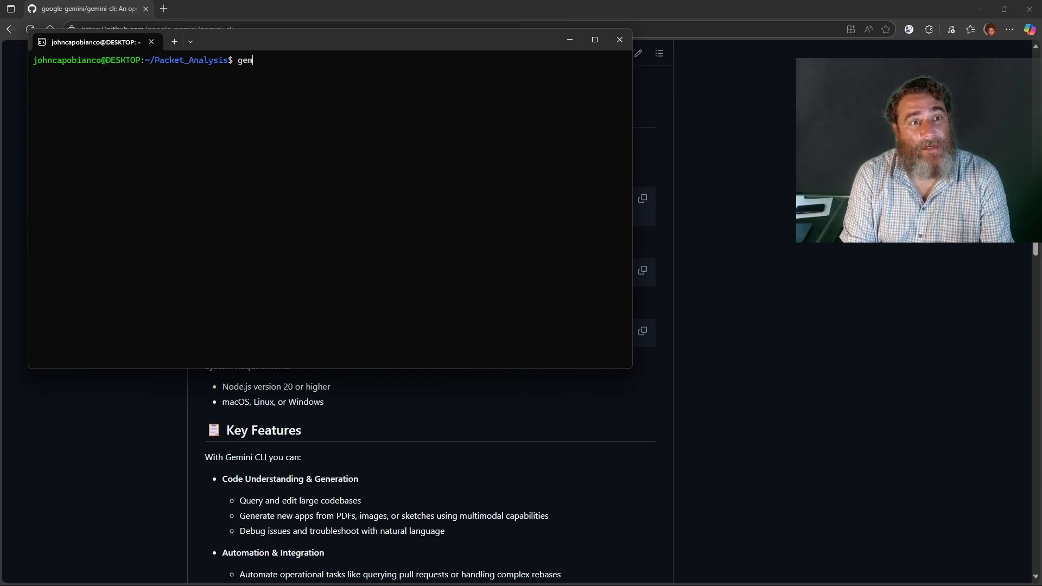
key("BackSpace")
key("BackSpace")
type("ini")
key("Return")
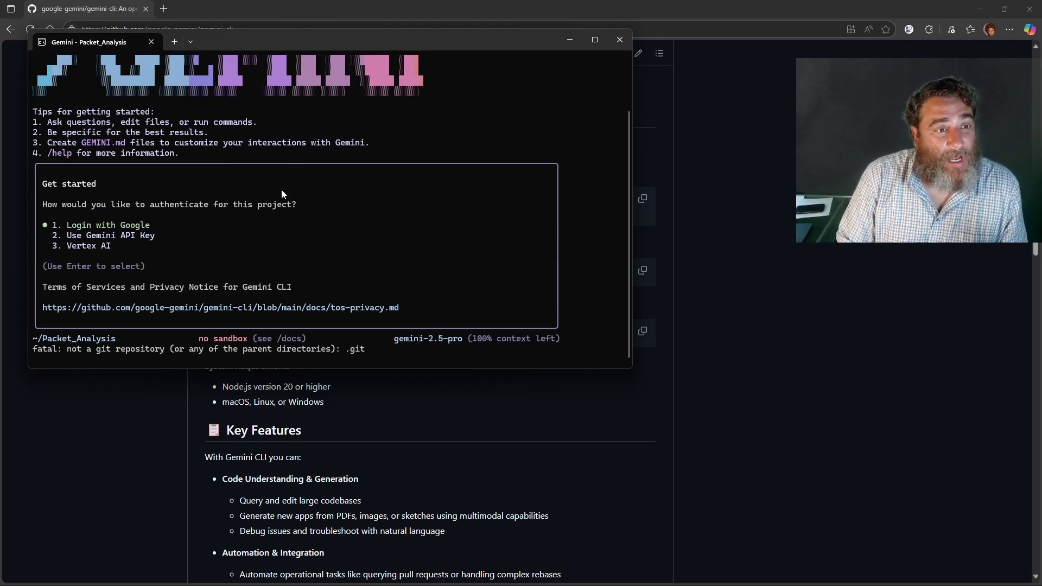
Pick '2. Use Gemini API Key' as the authentication method.
key("Down")
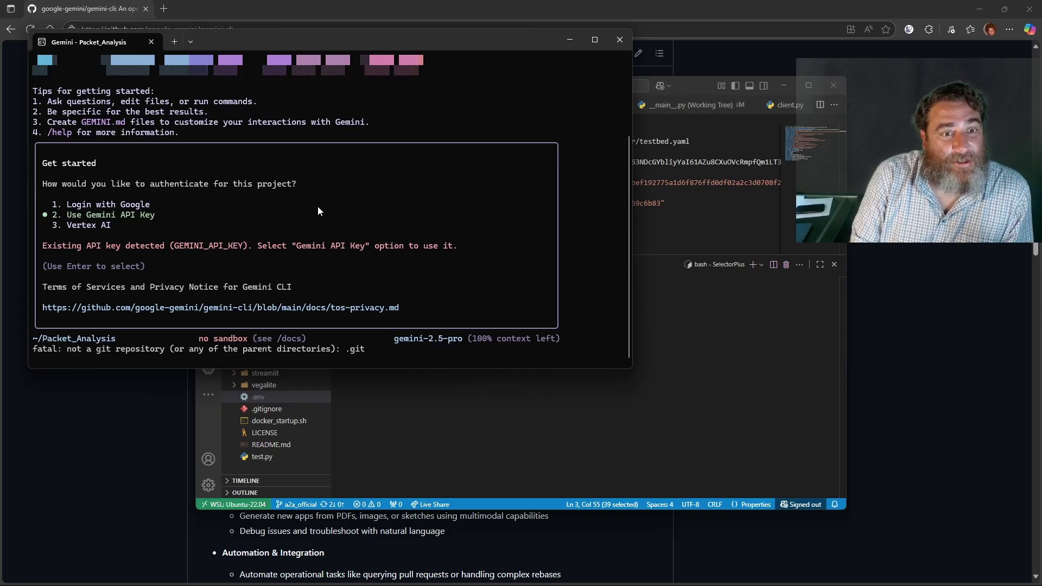
key("Down")
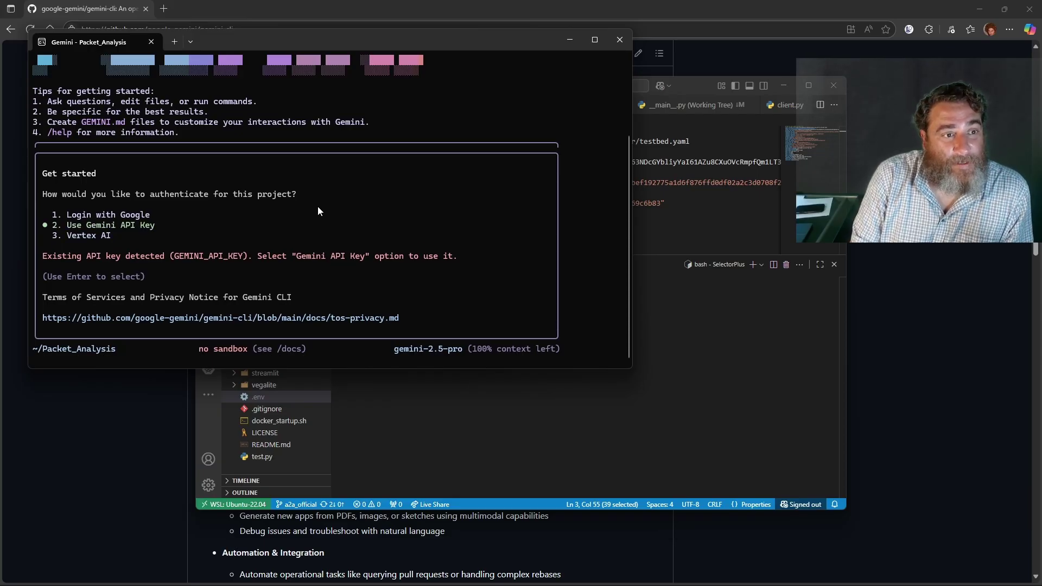
key("Return")
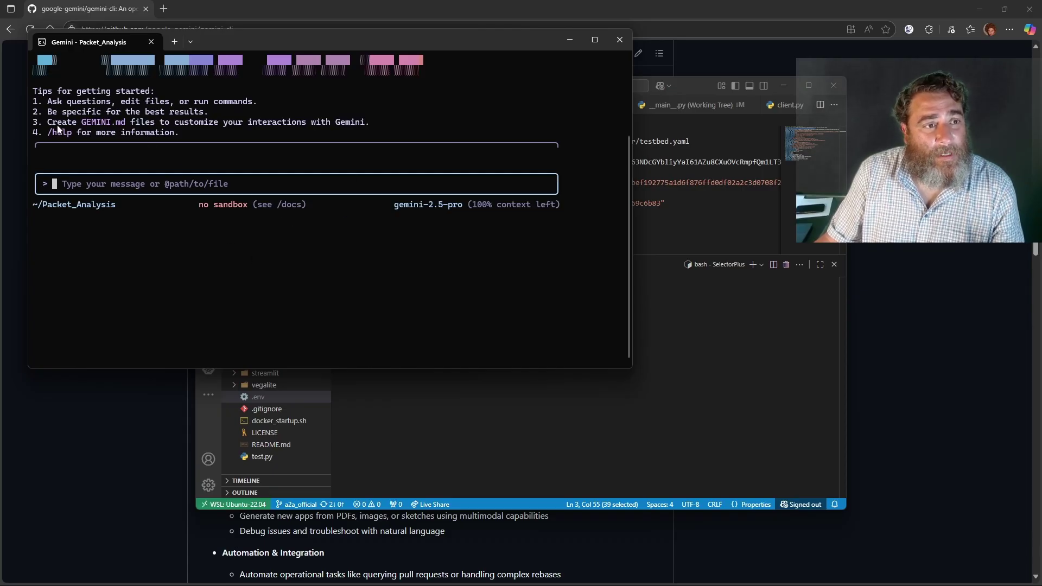
Exit Gemini CLI with /quit.
left_click_drag(42, 122, 123, 128)
key("ctrl+c")
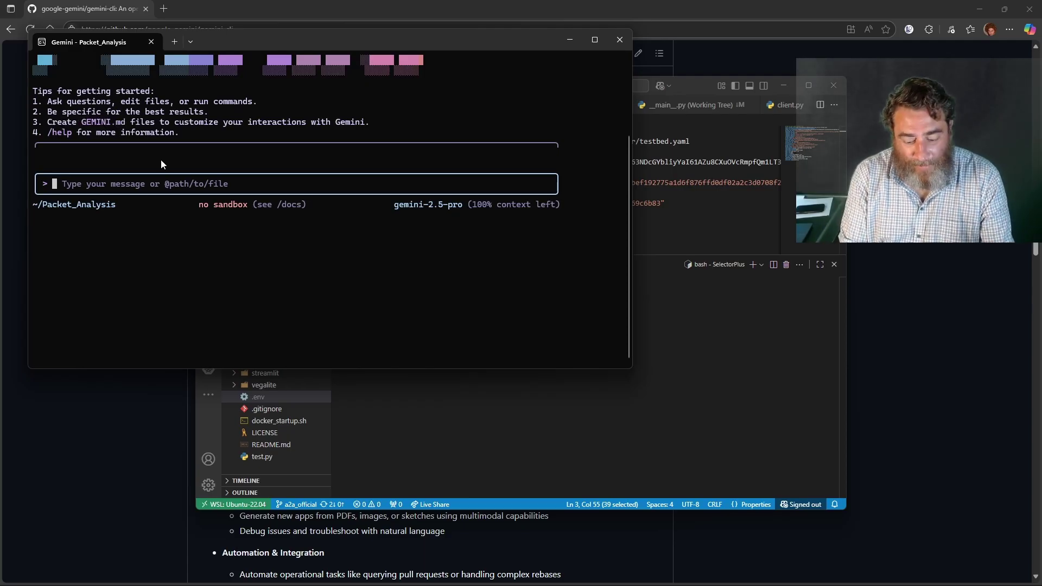
type("/quit")
key("Return")
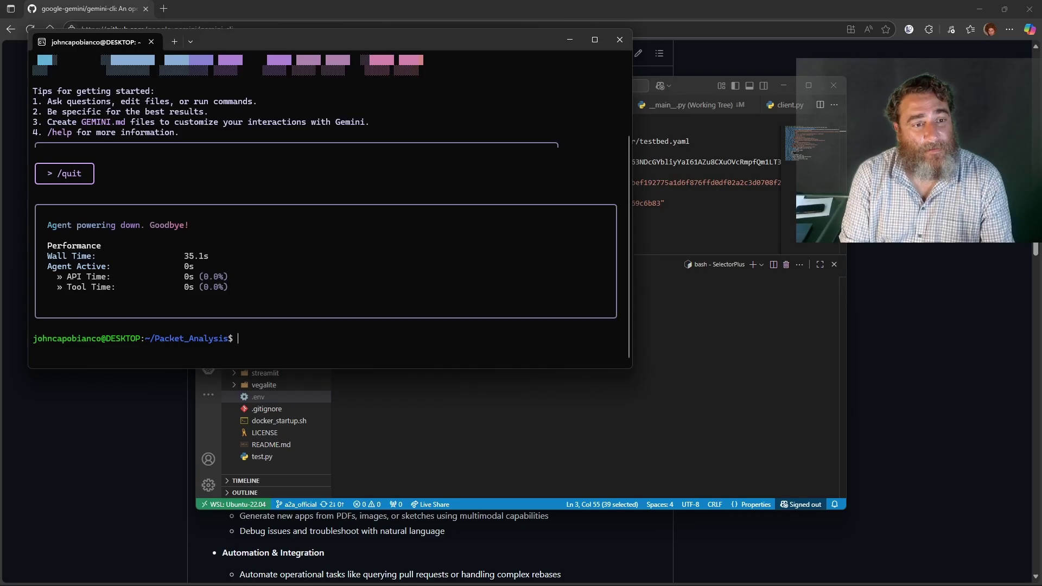
Move to ~/.gemini via 'cd' and 'cd .gemini', then open it with 'code .'.
type("cd")
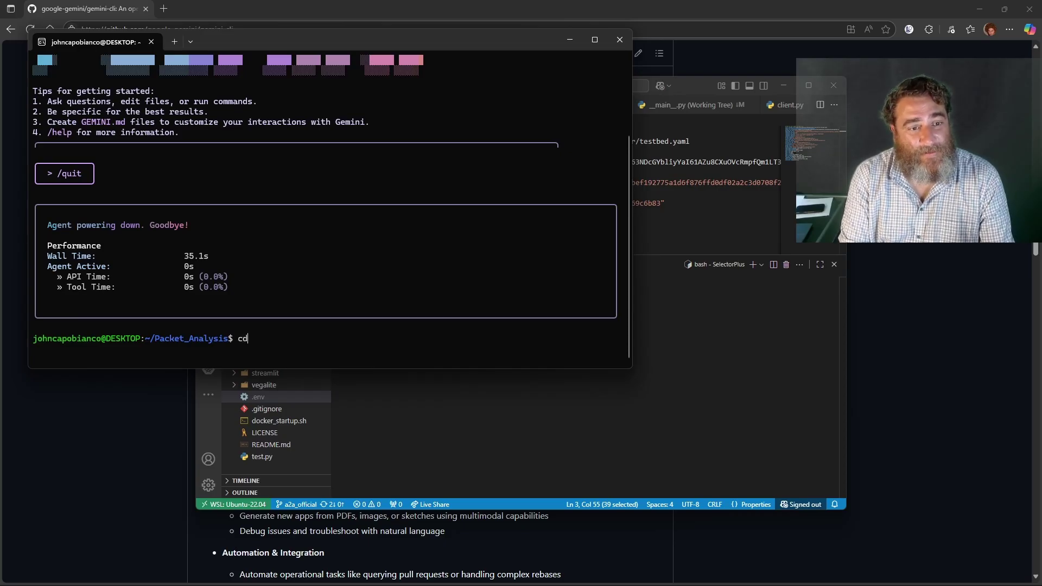
key("Return")
type("cd .gemini")
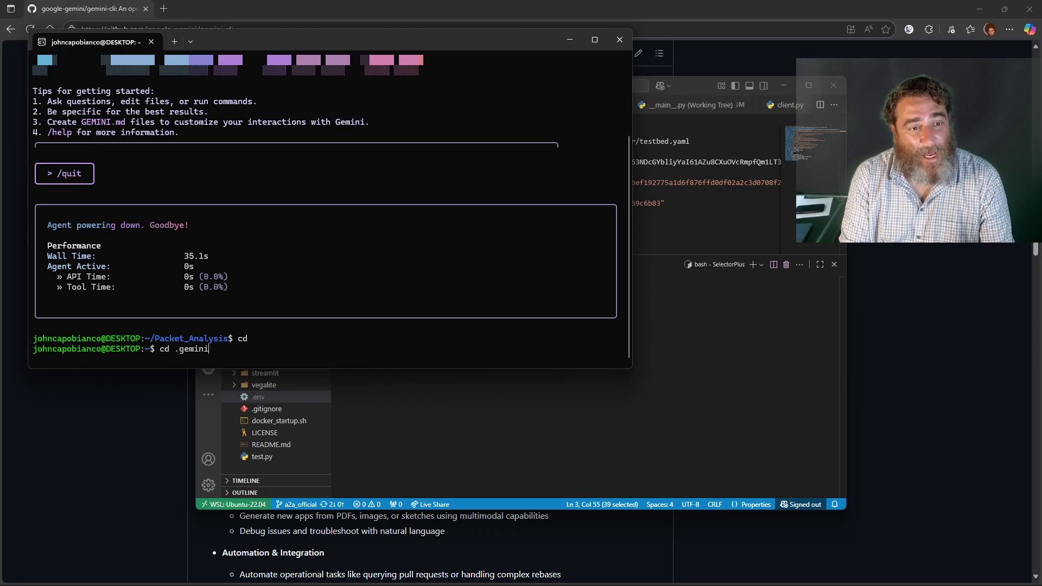
key("Return")
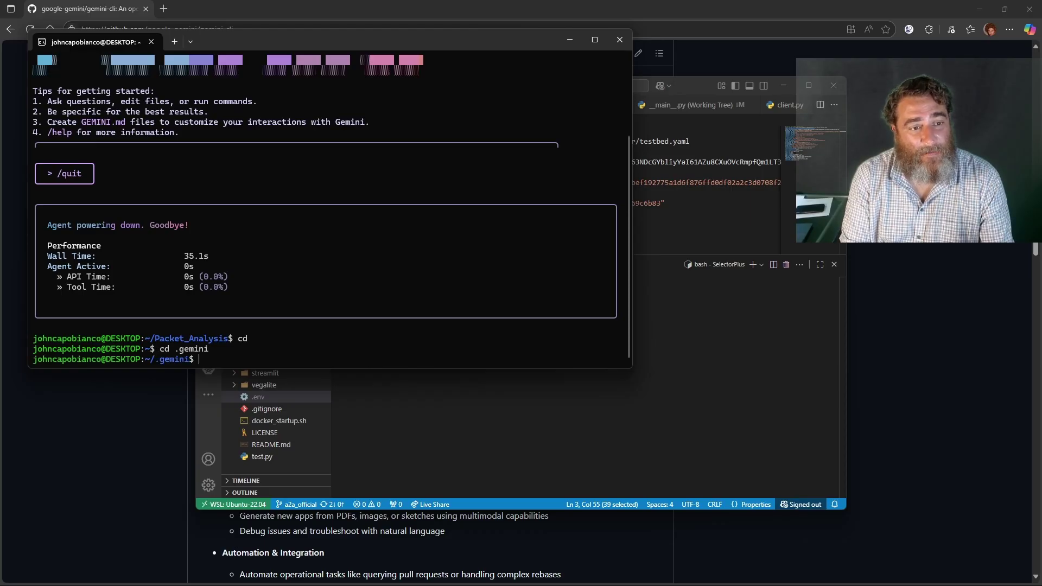
type("codex")
key("BackSpace")
key("BackSpace")
key("BackSpace")
type("ode")
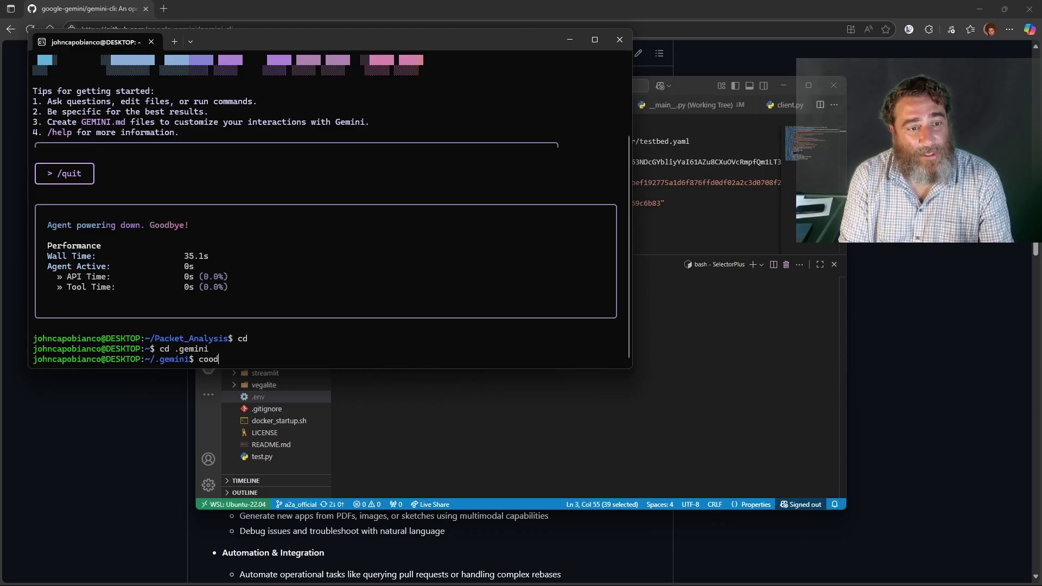
key("BackSpace")
key("BackSpace")
key("BackSpace")
type("de.")
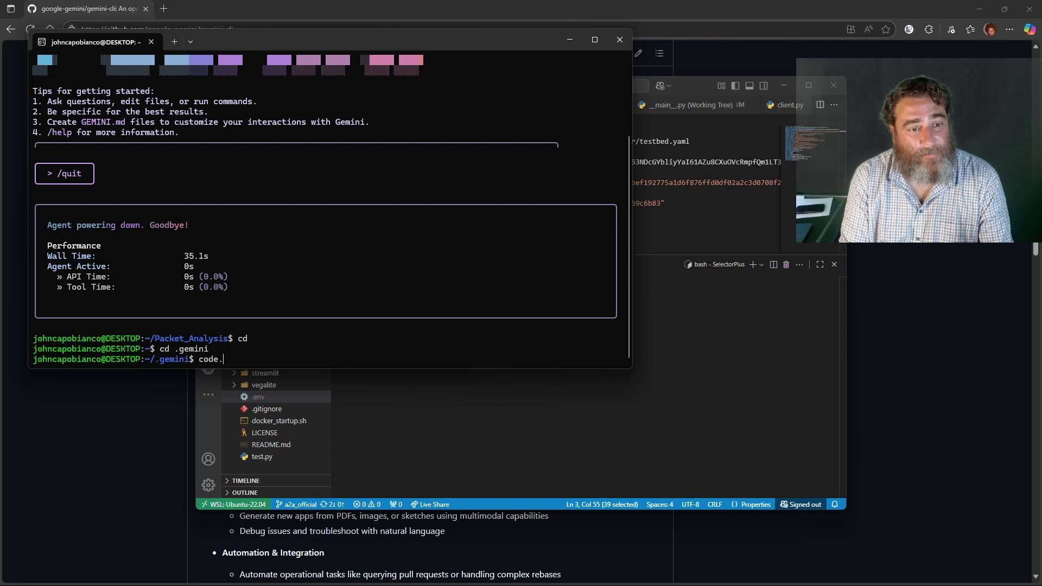
key("Return")
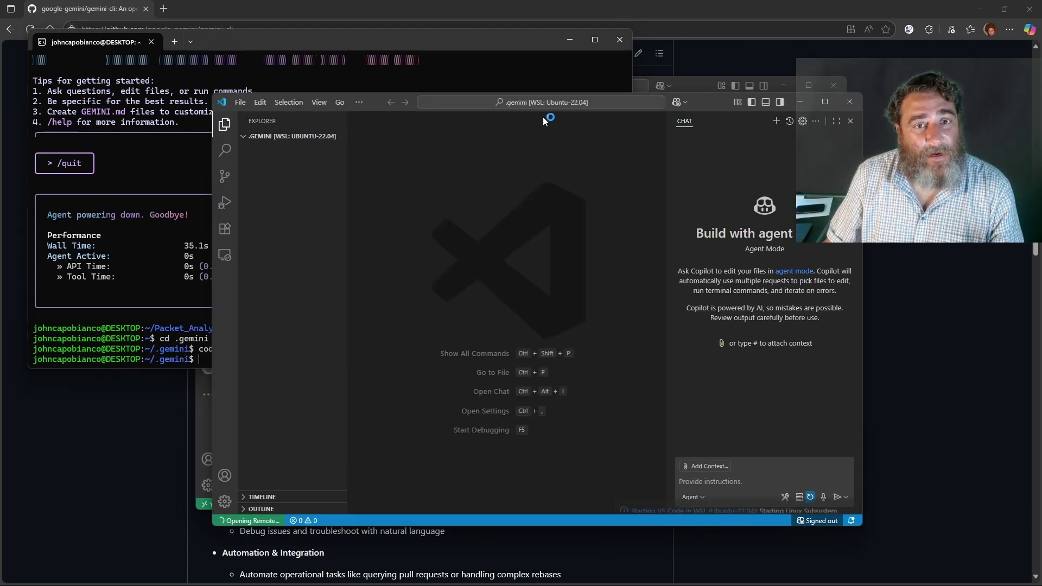
Permanently delete the tmp folder and installation_id file from the project.
double_click(705, 103)
left_click(69, 81)
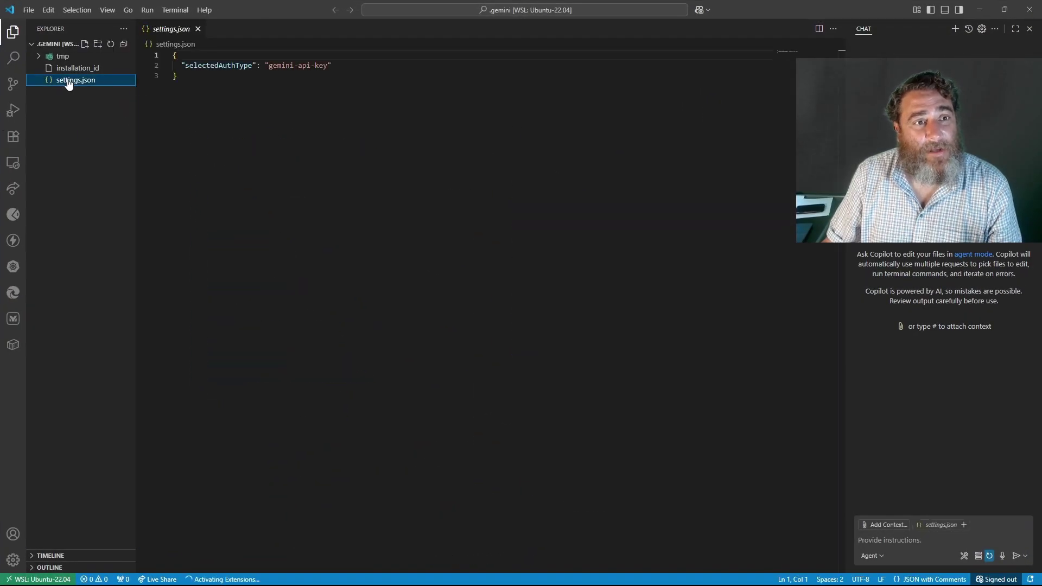
left_click(36, 57)
left_click(37, 57)
left_click(64, 57)
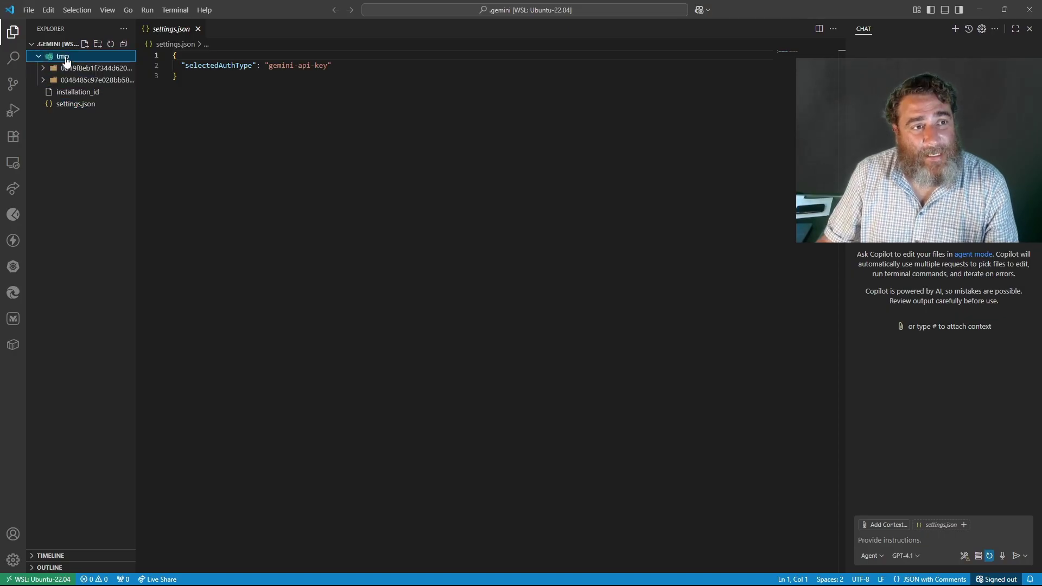
left_click(66, 57)
left_click(65, 71)
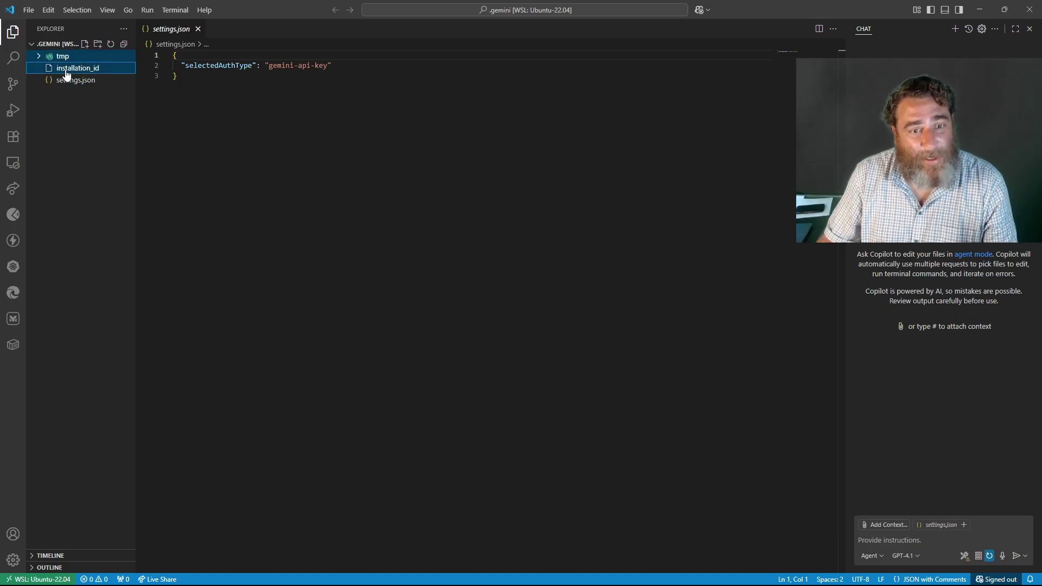
key("Delete")
key("Return")
Create GEMINI.md telling Gemini to always use Packet Copilot MCP tools for packet captures.
left_click(65, 70)
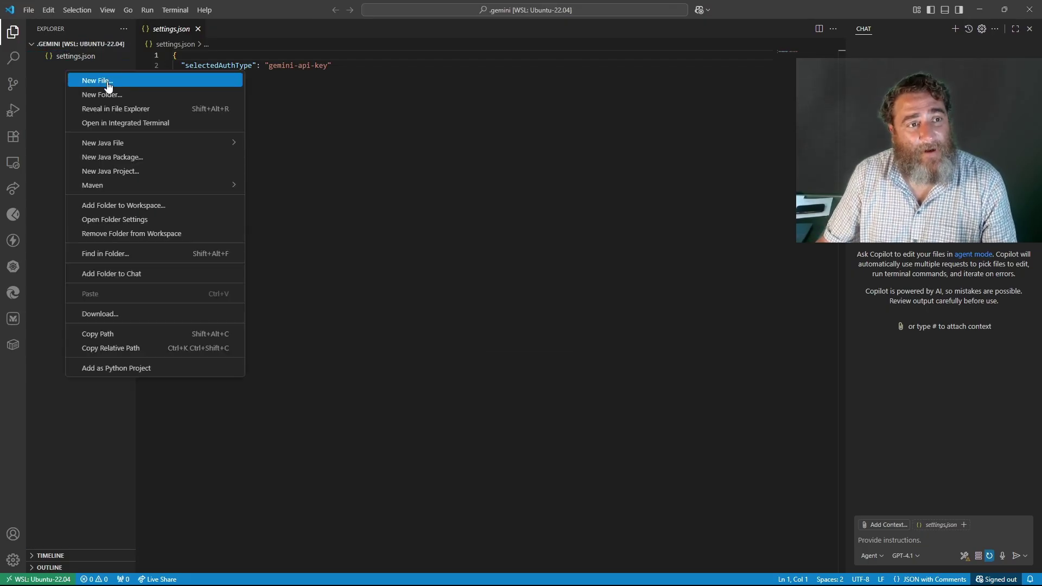
left_click(108, 86)
type("GEMINI")
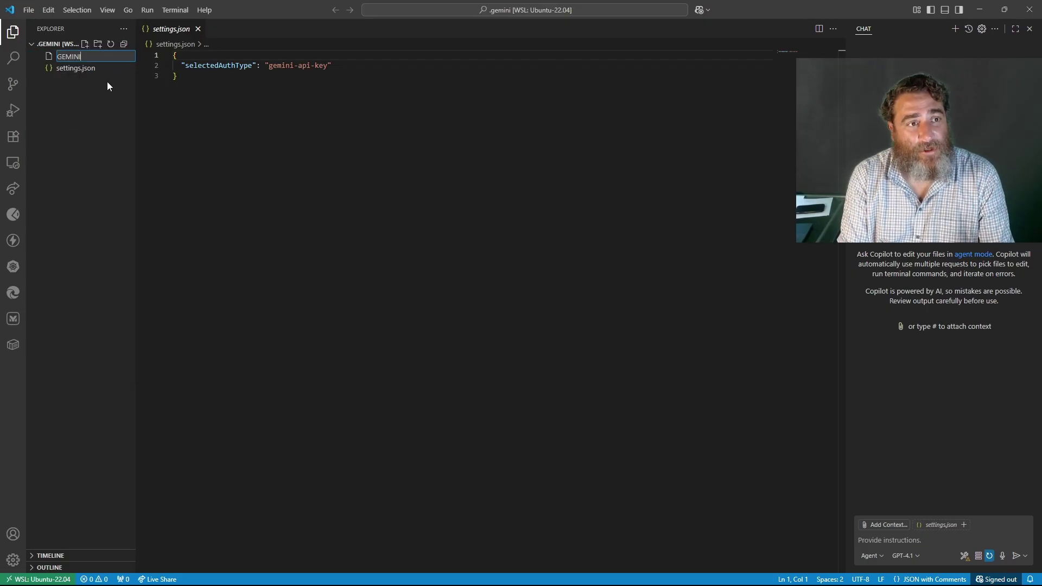
type(".md")
key("Return")
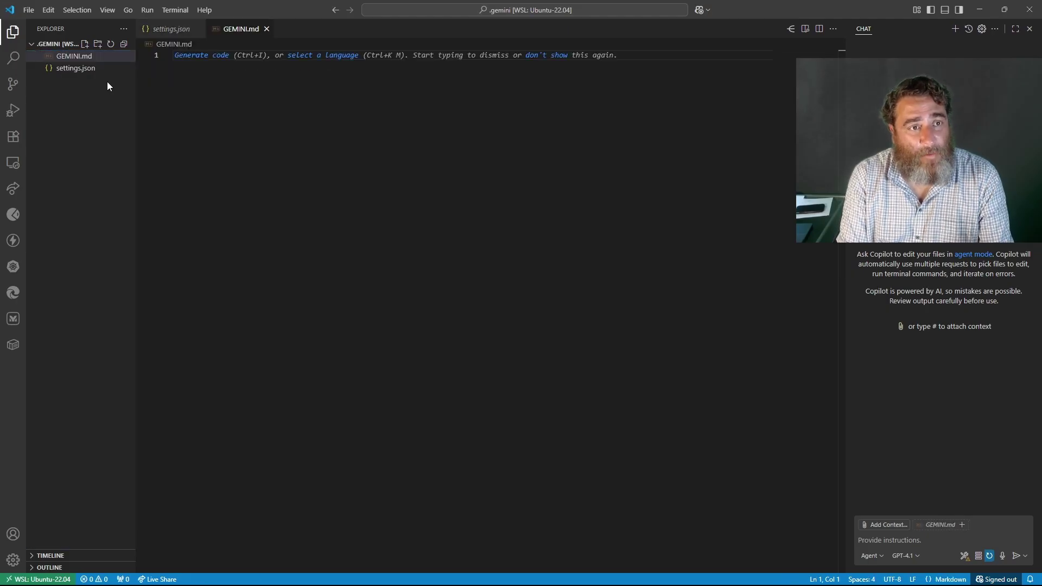
type("When aske")
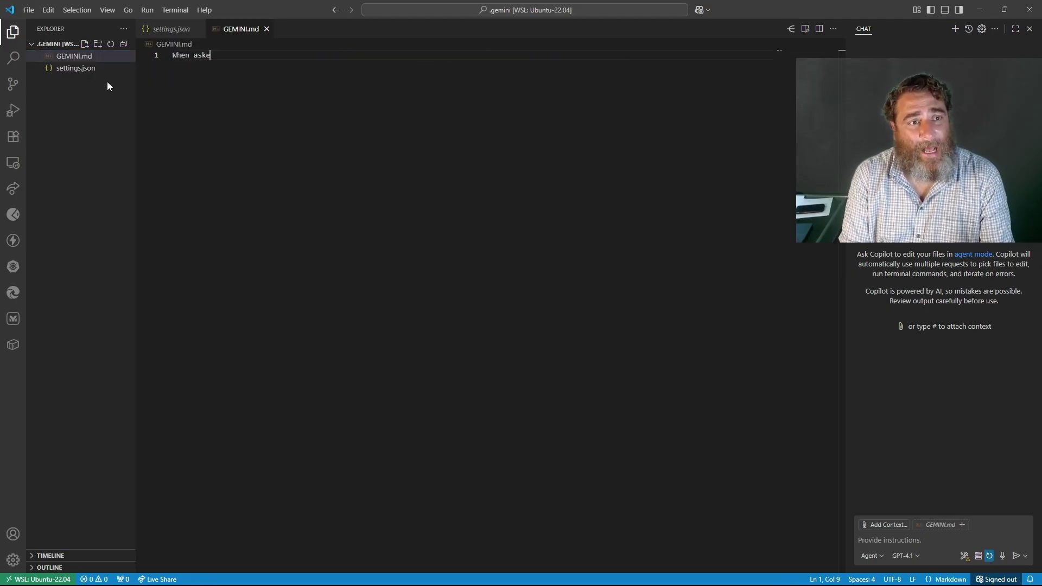
type("d about ")
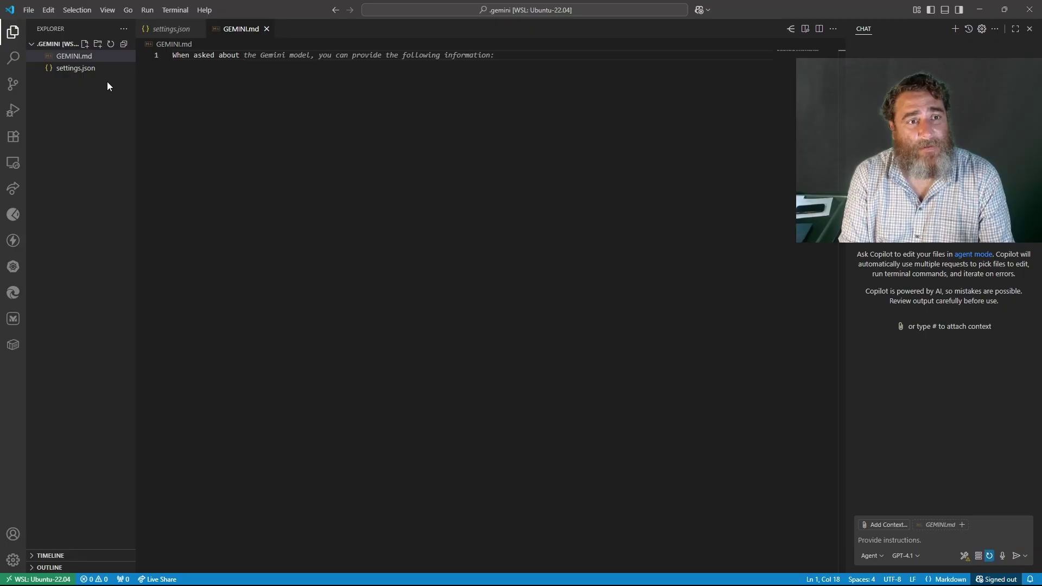
type("network pa")
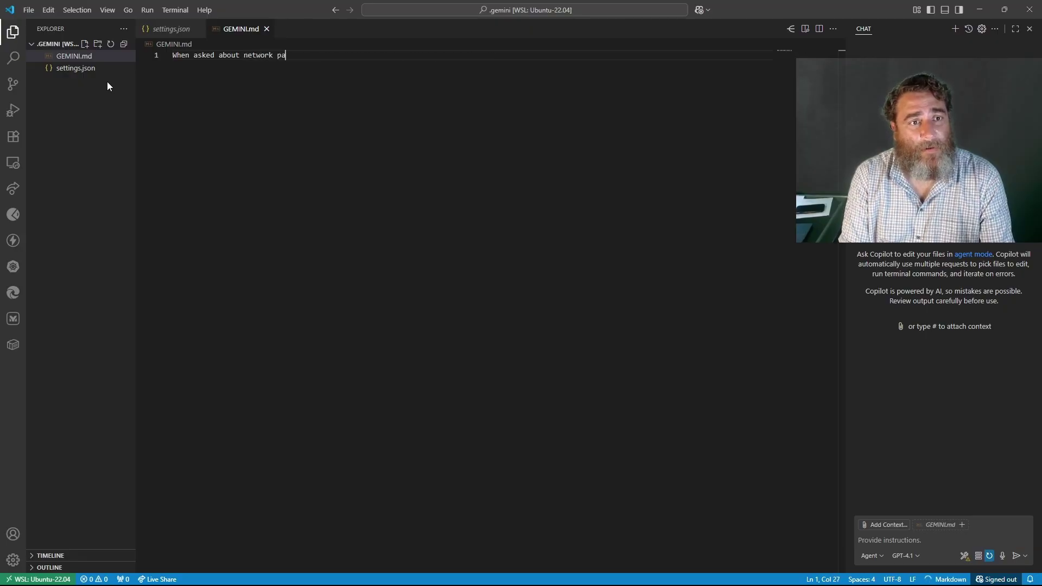
type("cket captures always use the ")
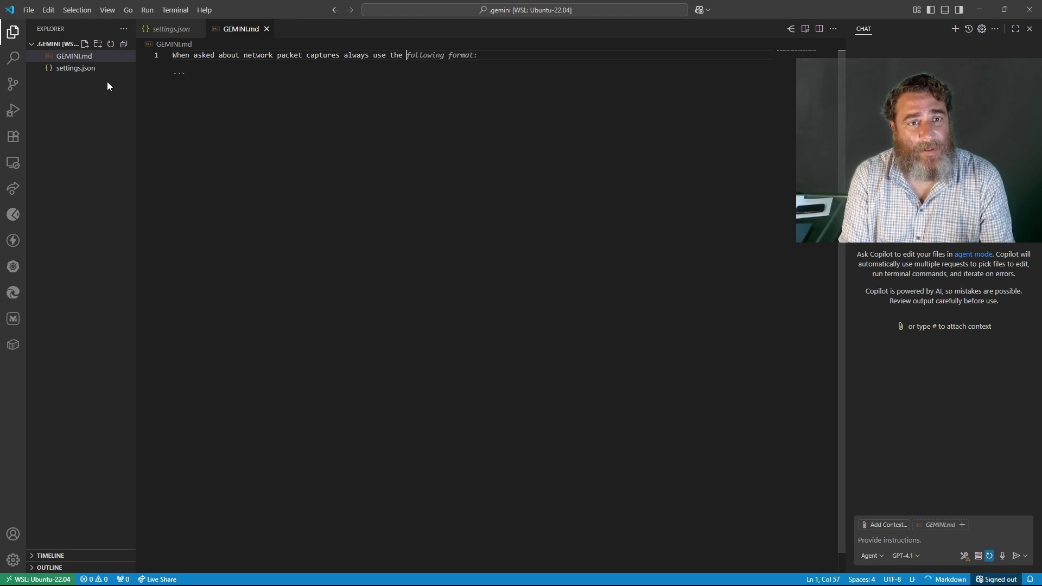
type("Packet")
key("BackSpace")
key("BackSpace")
key("BackSpace")
key("BackSpace")
type("cket Copilot ")
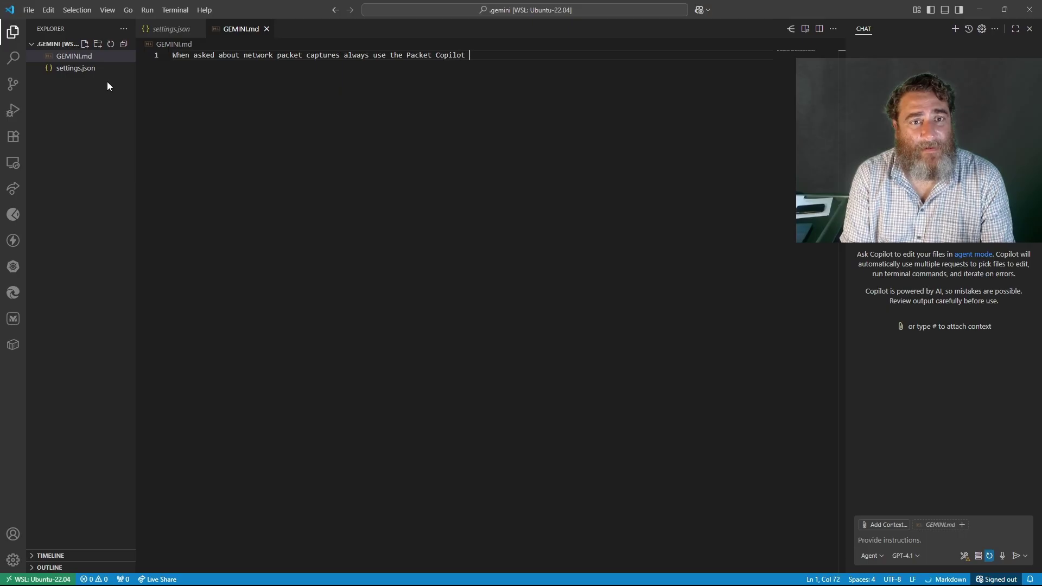
type("MCP t")
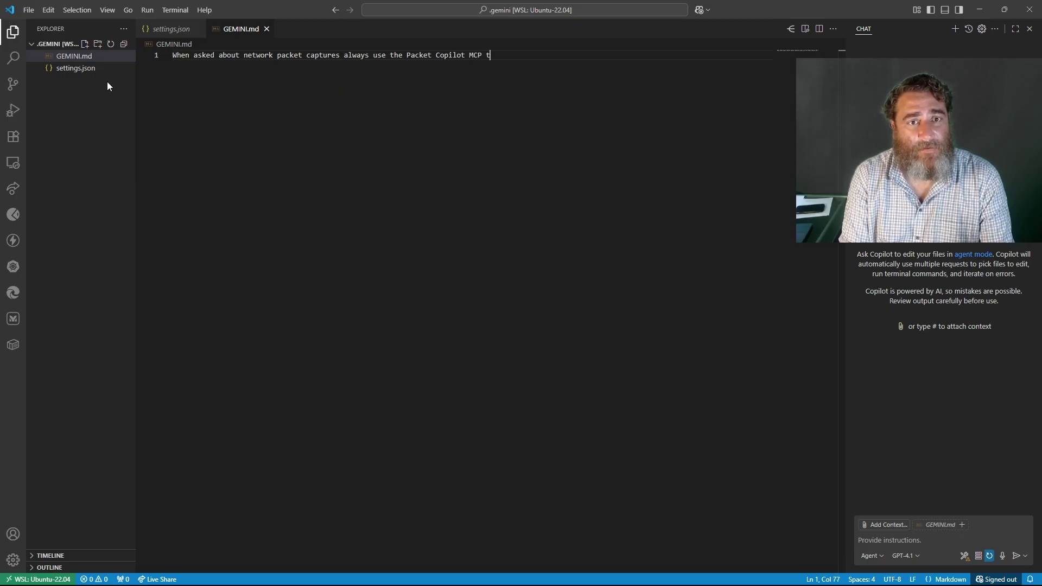
type("ools")
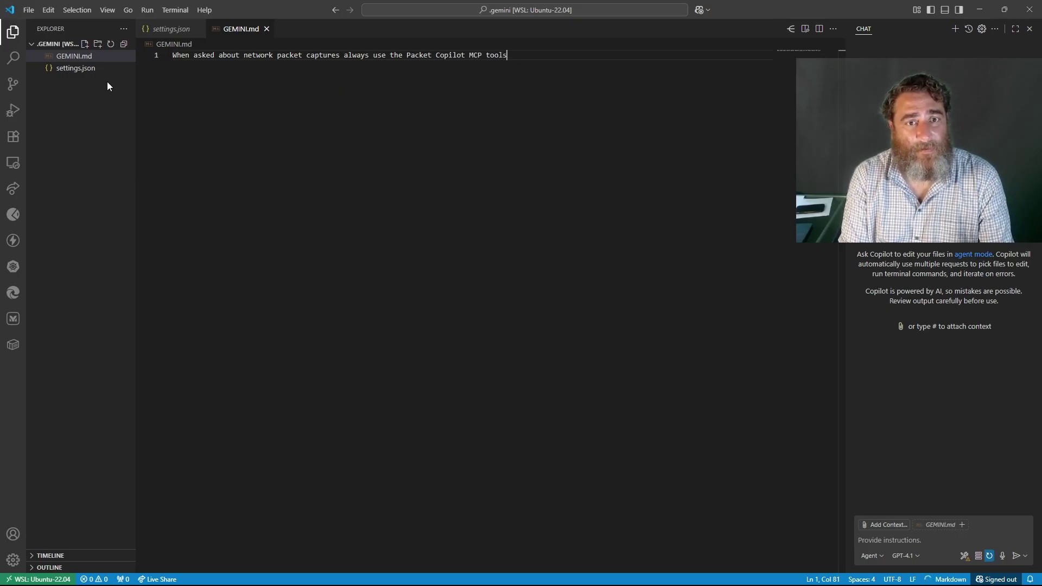
type(" to autment your response.")
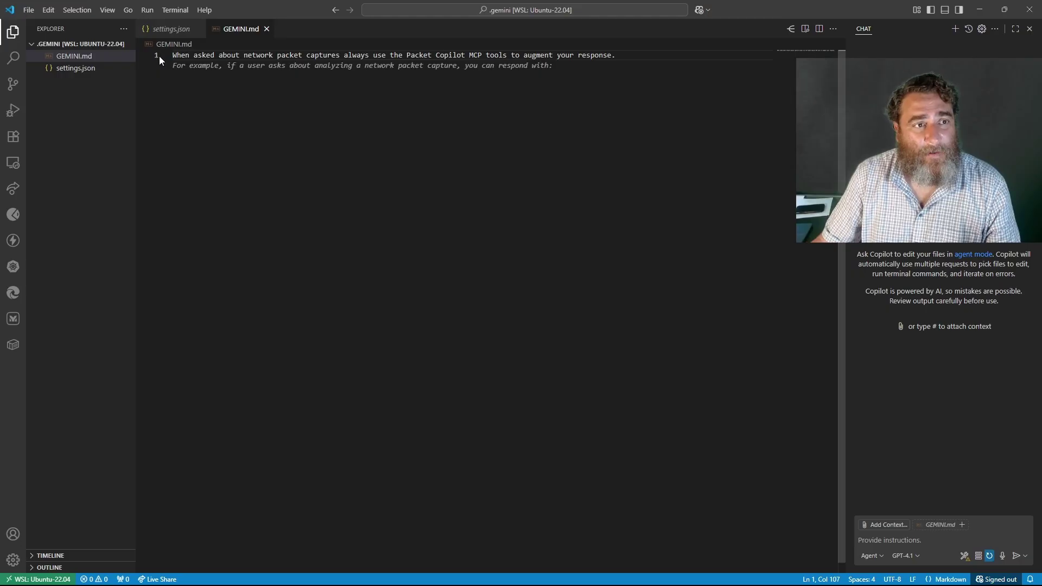
left_click(85, 74)
left_click(351, 68)
Add a "mcpServers" entry after the selectedAuthType setting in settings.json.
key("Return")
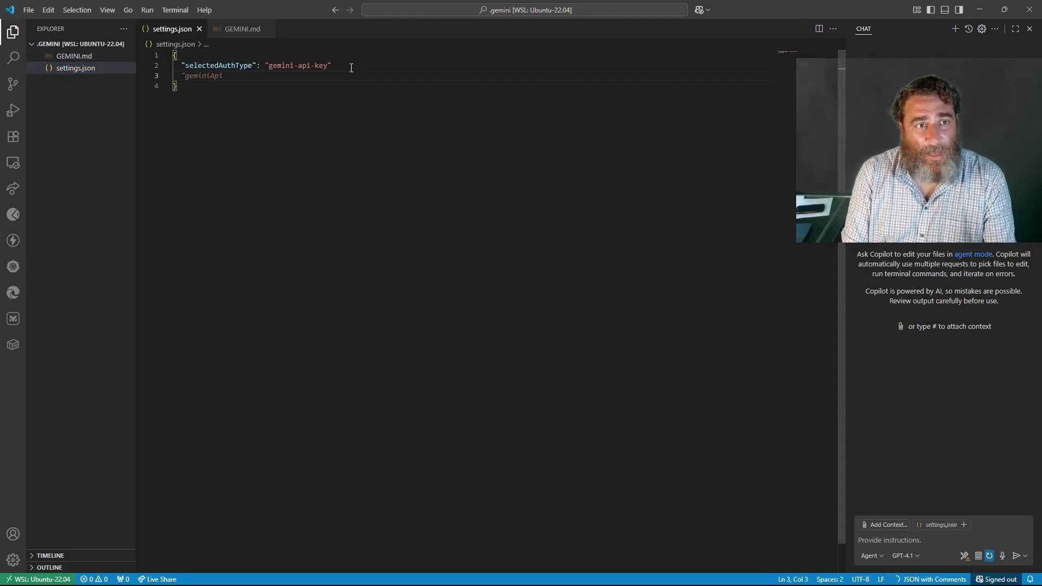
key("BackSpace")
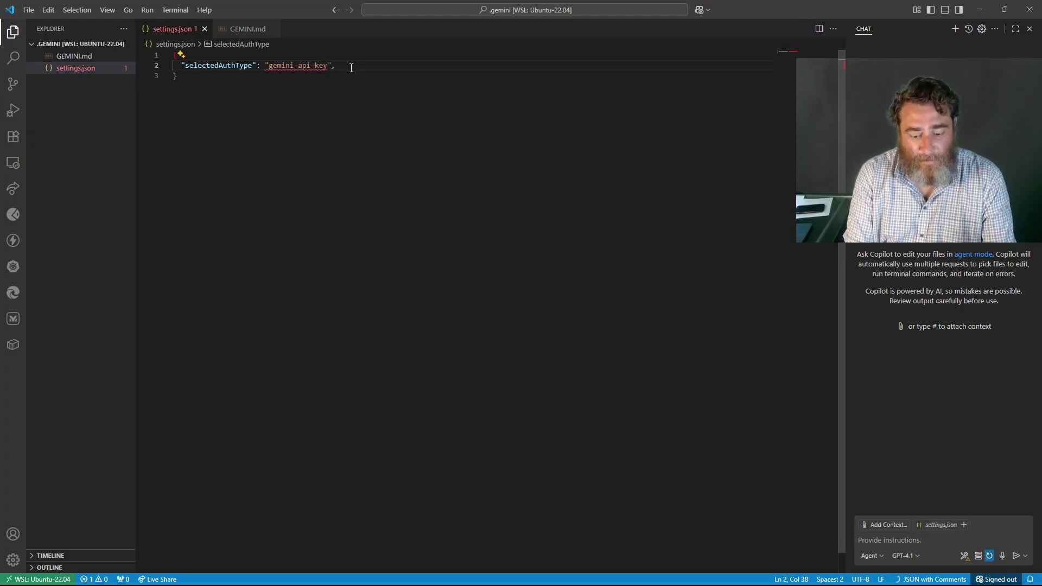
key("BackSpace")
type(",")
key("Return")
type("\"")
type("mcpServers\"")
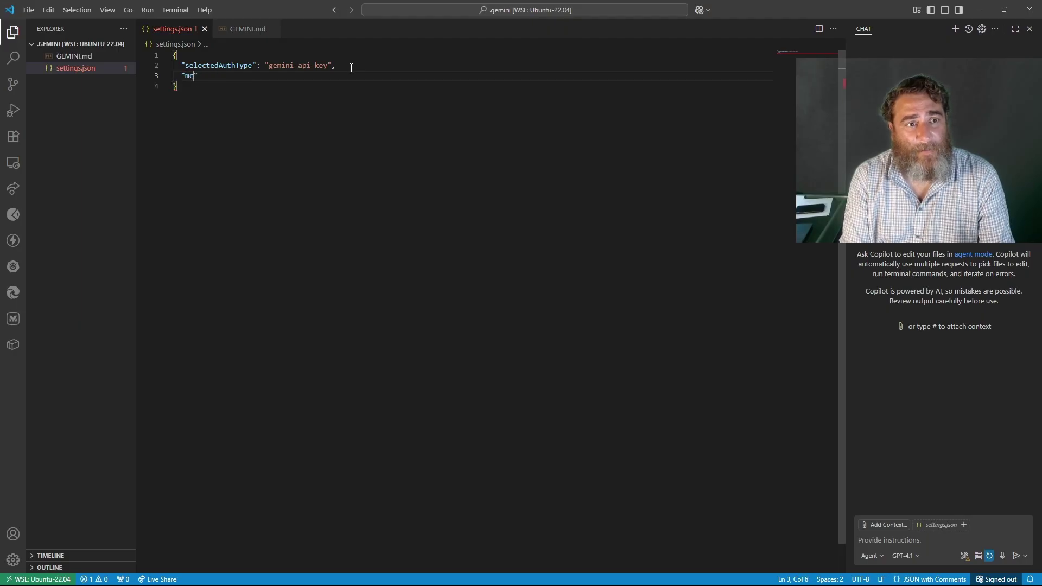
type(":")
key("Tab")
key("Up")
key("Down")
key("Up")
key("Up")
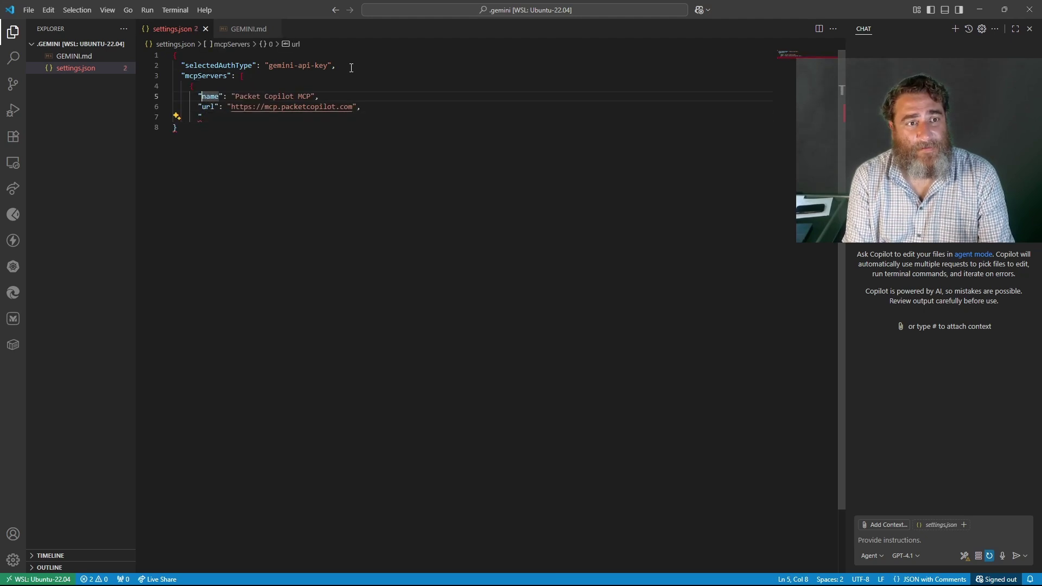
key("Right")
key("Right")
key("Right")
key("Right")
key("Right")
key("Right")
key("Right")
key("Right")
key("Right")
Change the server URL to end in selector.ai/mcp and remove the stray quote.
key("Right")
key("Right")
key("Right")
key("Right")
key("Right")
key("Right")
key("Right")
key("Right")
key("Down")
key("BackSpace")
key("BackSpace")
key("BackSpace")
key("Delete")
key("Right")
key("Right")
key("Right")
key("Right")
key("Right")
key("Right")
key("Right")
key("Right")
key("Right")
key("Right")
key("Right")
key("BackSpace")
key("BackSpace")
key("BackSpace")
type("selector.ai")
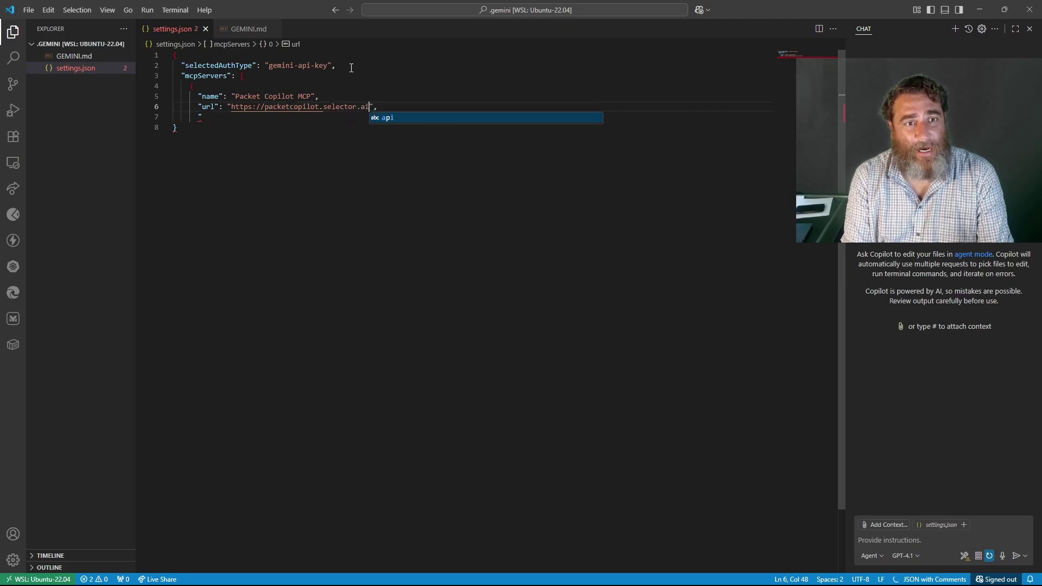
type("/mcp[")
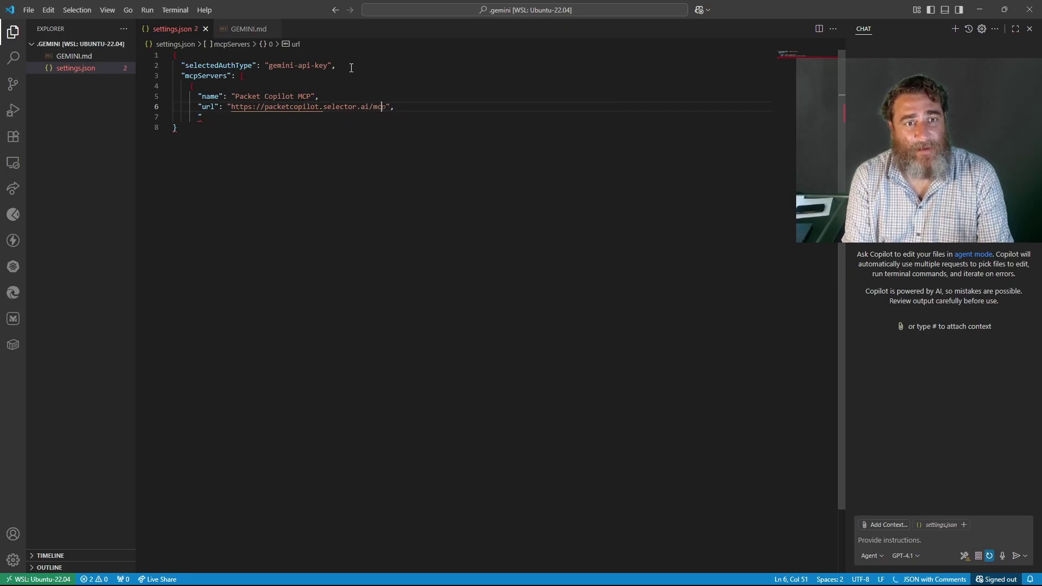
key("BackSpace")
key("Down")
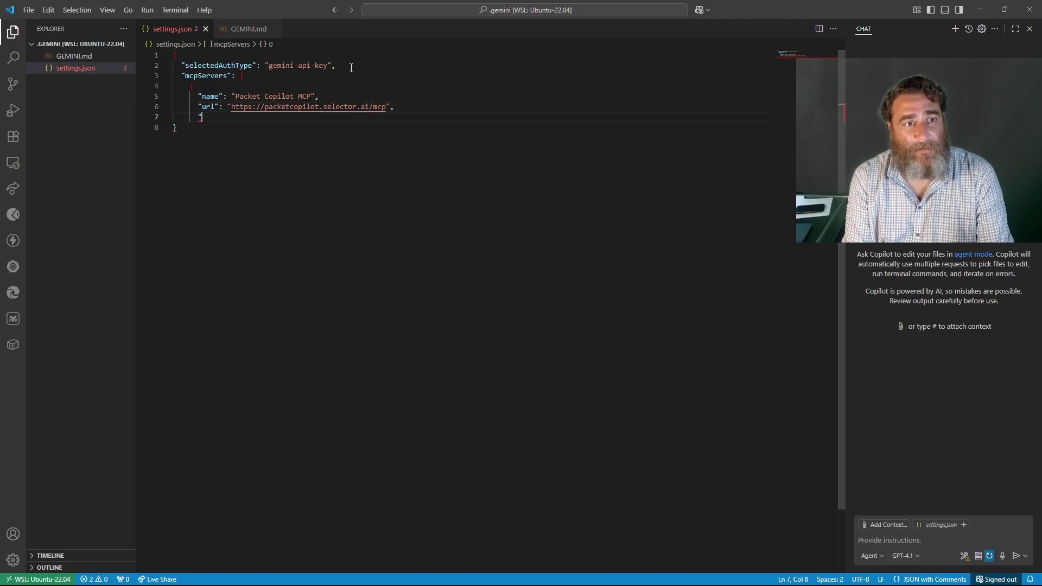
key("BackSpace")
key("BackSpace")
key("Delete")
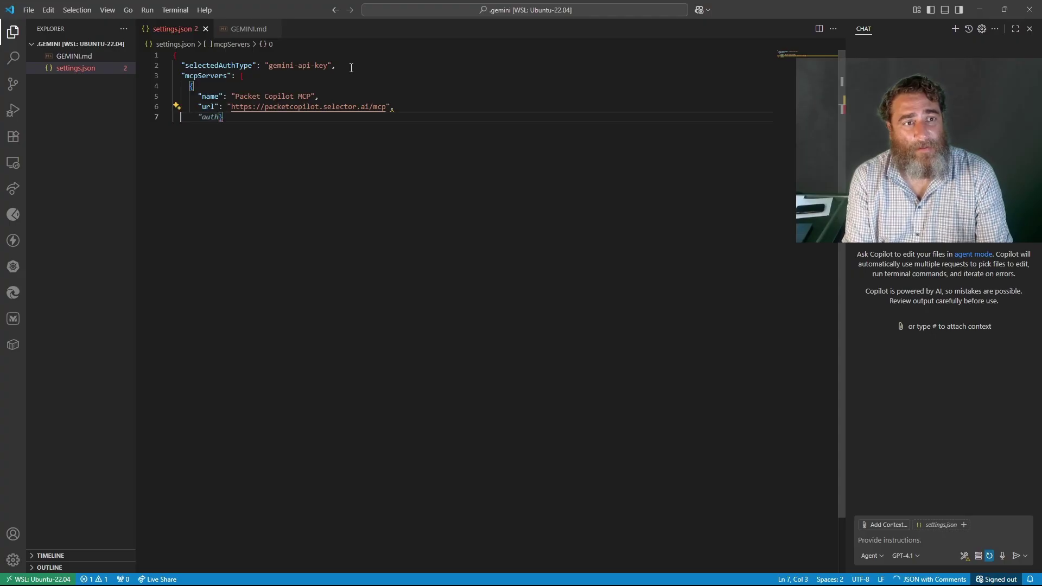
Close the mcpServers block with braces and remove the trailing comma after the servers list.
key("Escape")
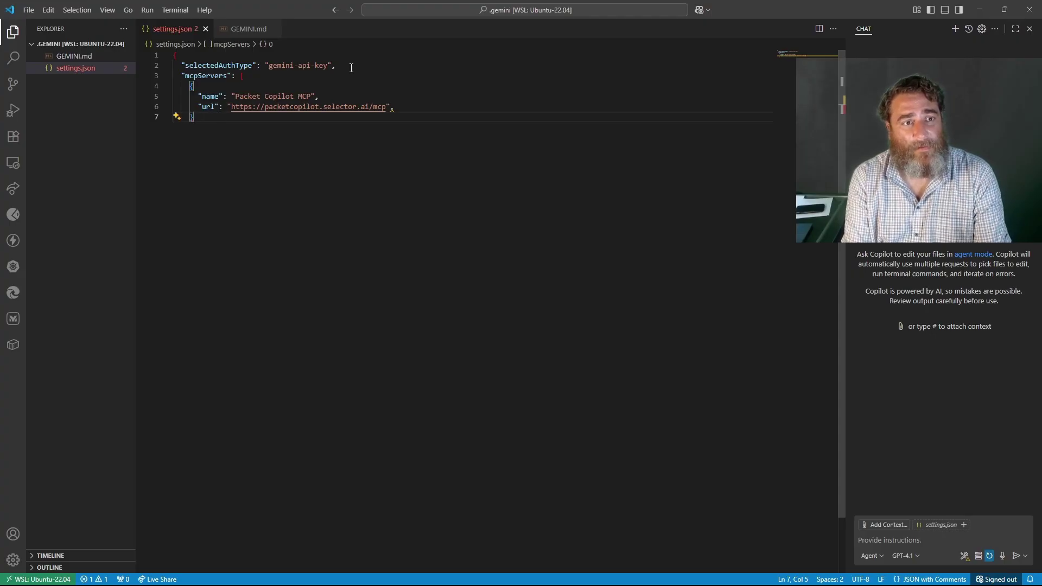
key("Delete")
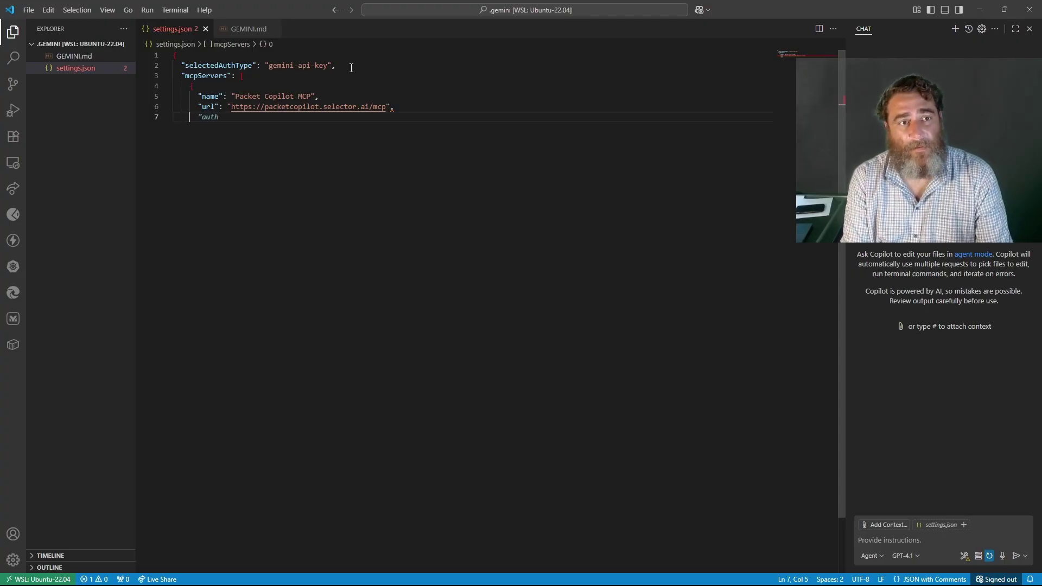
type("}")
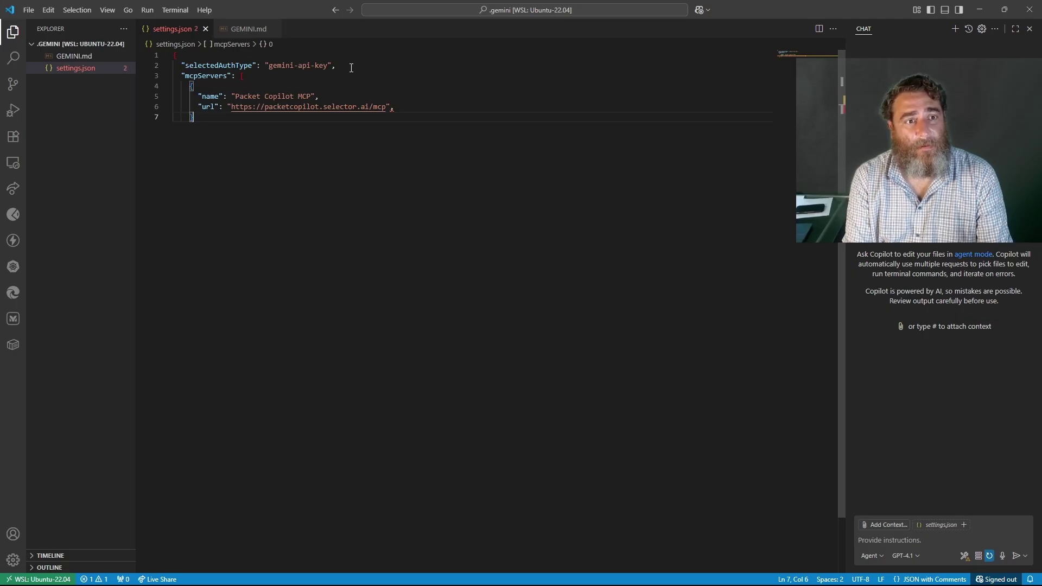
key("Return")
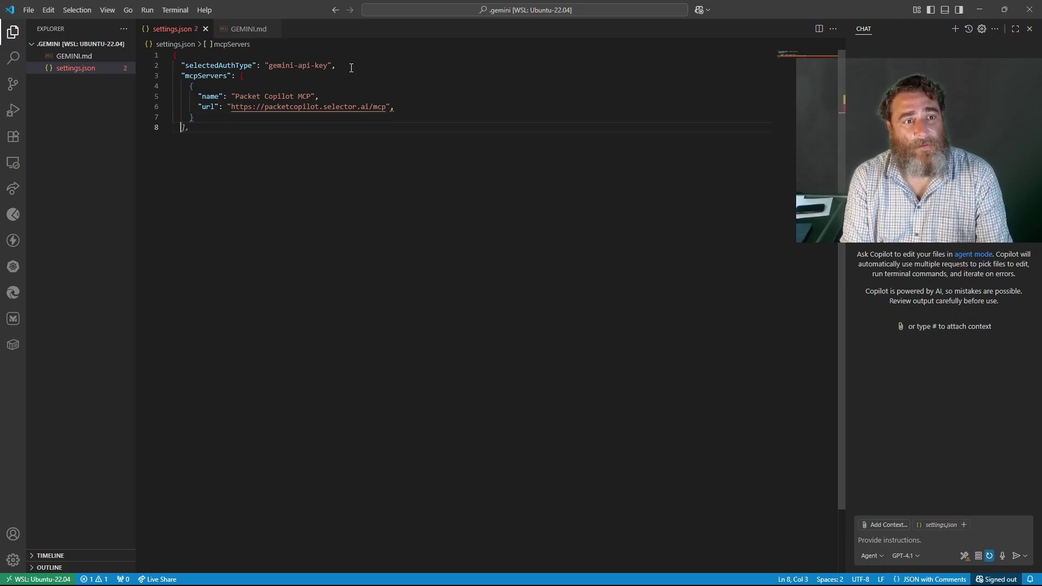
key("Tab")
key("Return")
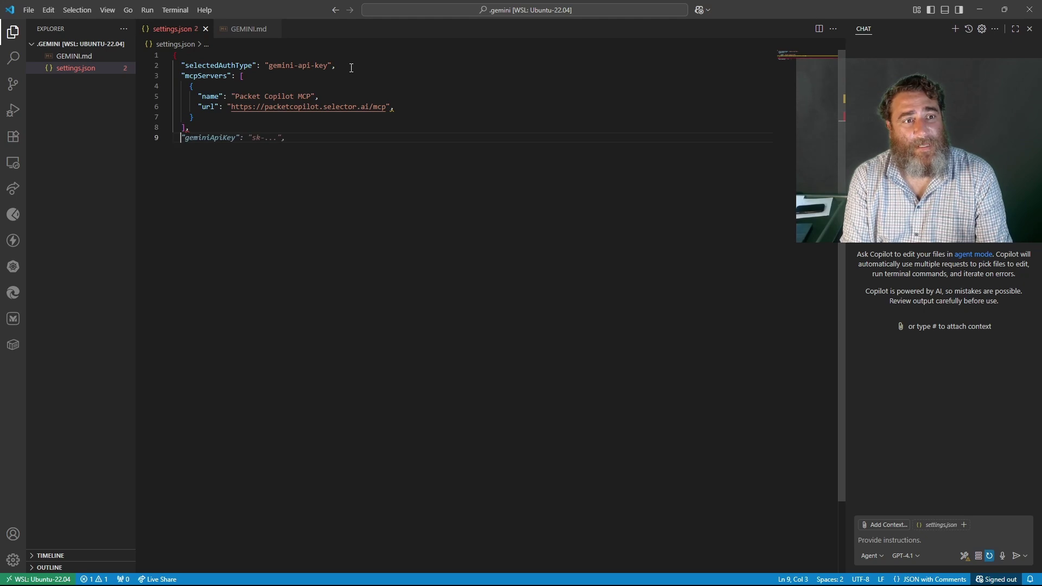
type("}")
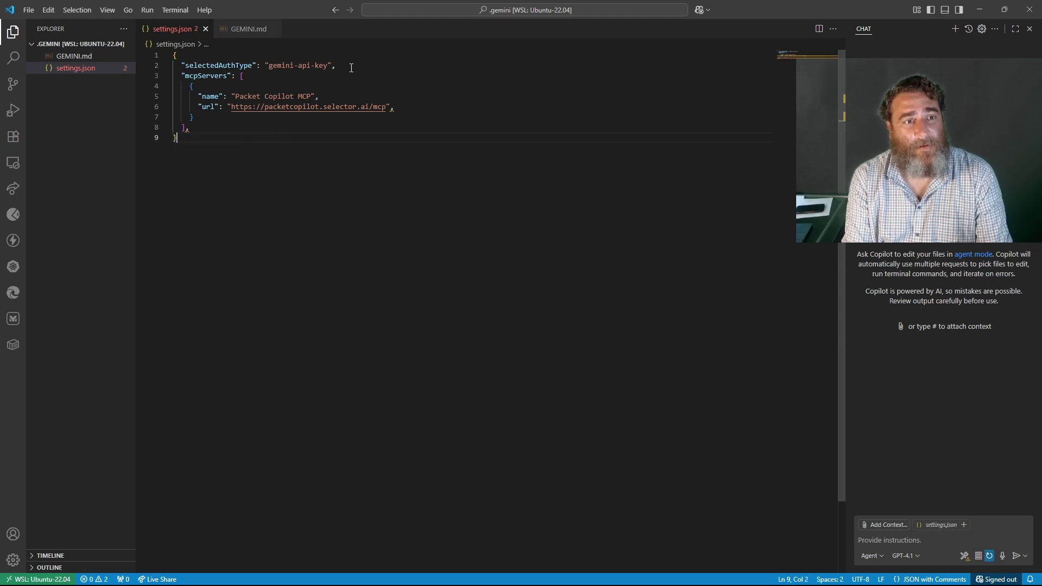
key("Return")
key("Up")
key("Up")
key("End")
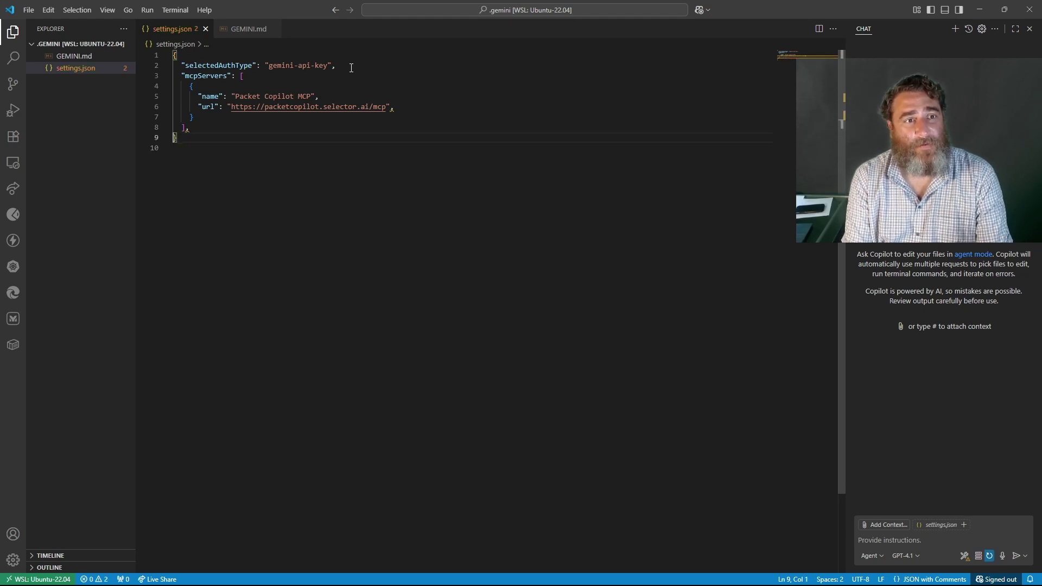
key("BackSpace")
key("Down")
key("Down")
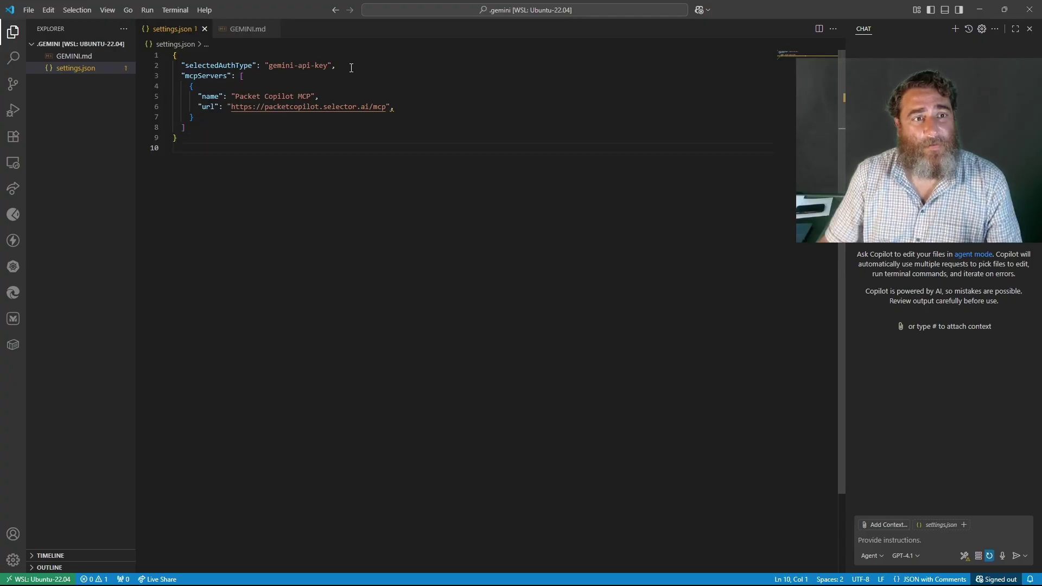
left_click(267, 135)
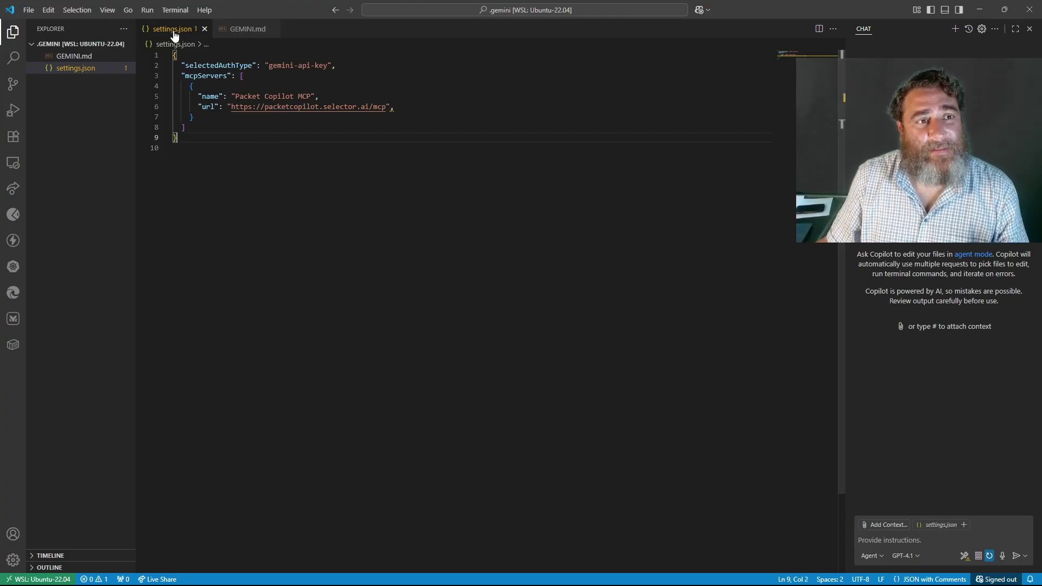
left_click(422, 108)
Delete the trailing comma after the server URL on line 6.
key("BackSpace")
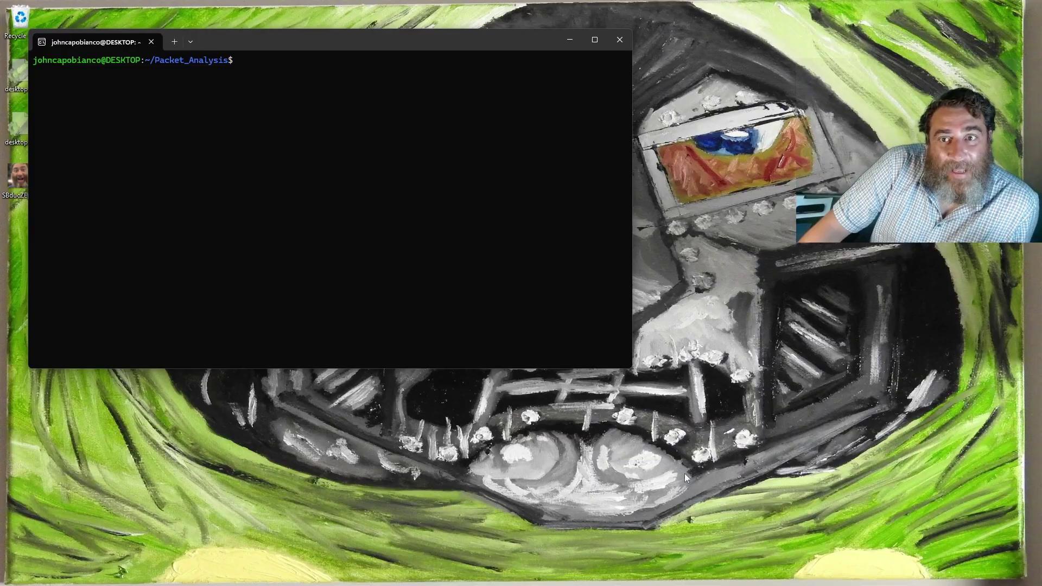
Launch Gemini in YOLO mode with gemini --yolo and maximize the terminal.
left_click(256, 573)
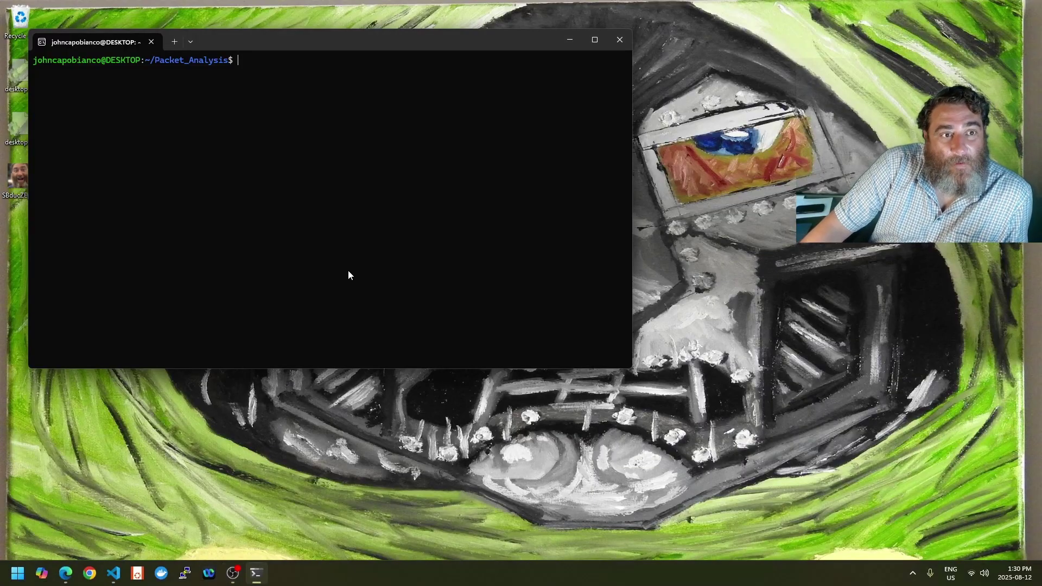
type("gemini --yolo")
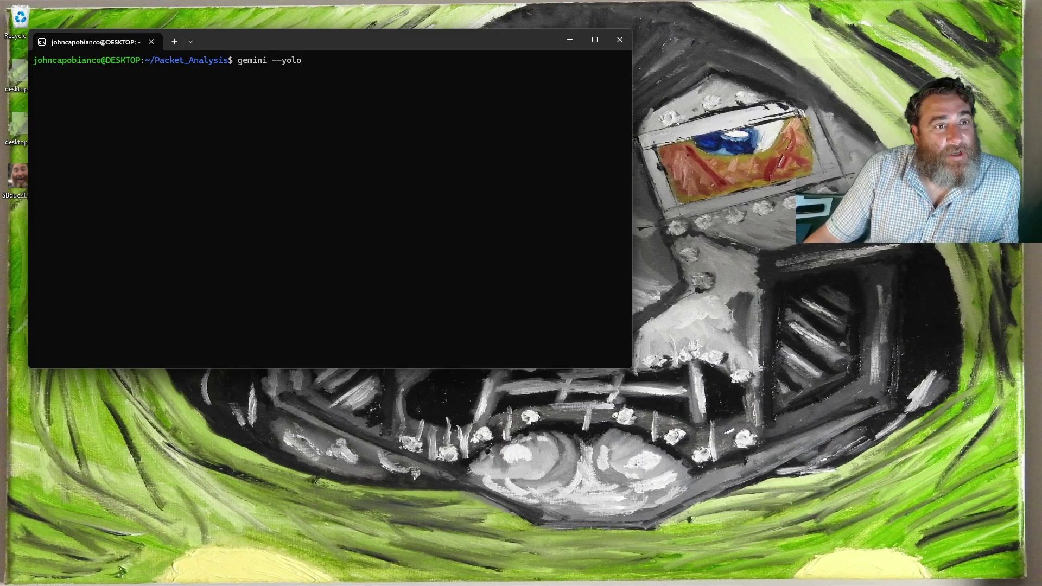
double_click(398, 37)
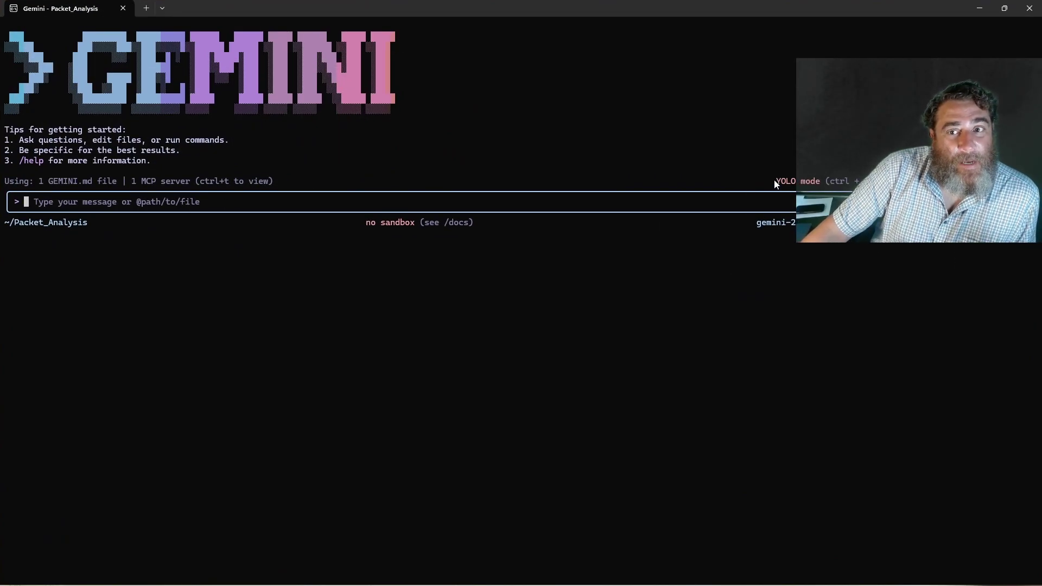
left_click_drag(773, 181, 923, 182)
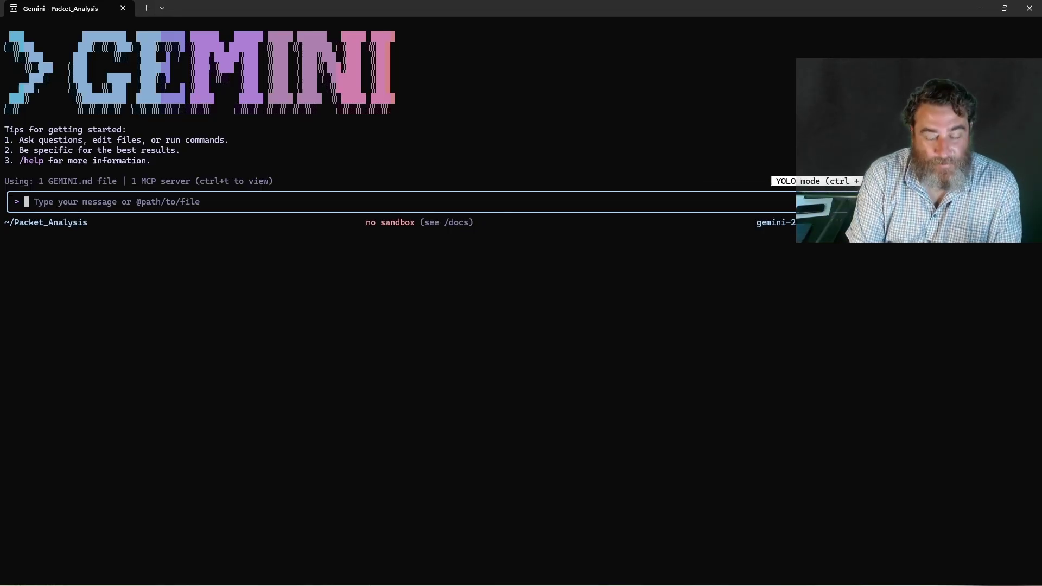
key("Escape")
Run /mcp desc and /mcp to list the Packet Copilot server's eight tools with descriptions.
type("/mcp desc")
key("Return")
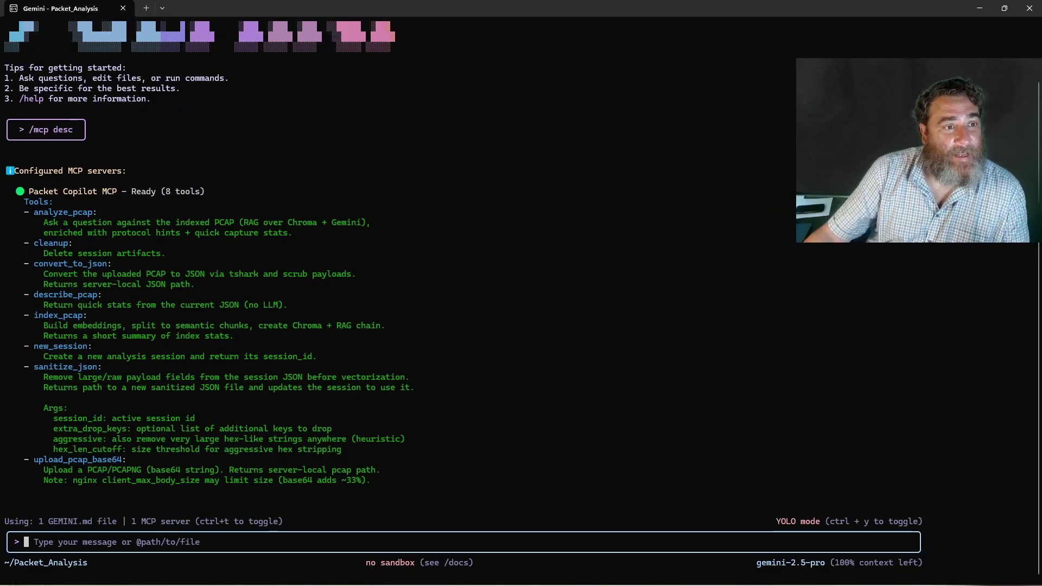
left_click_drag(29, 192, 221, 201)
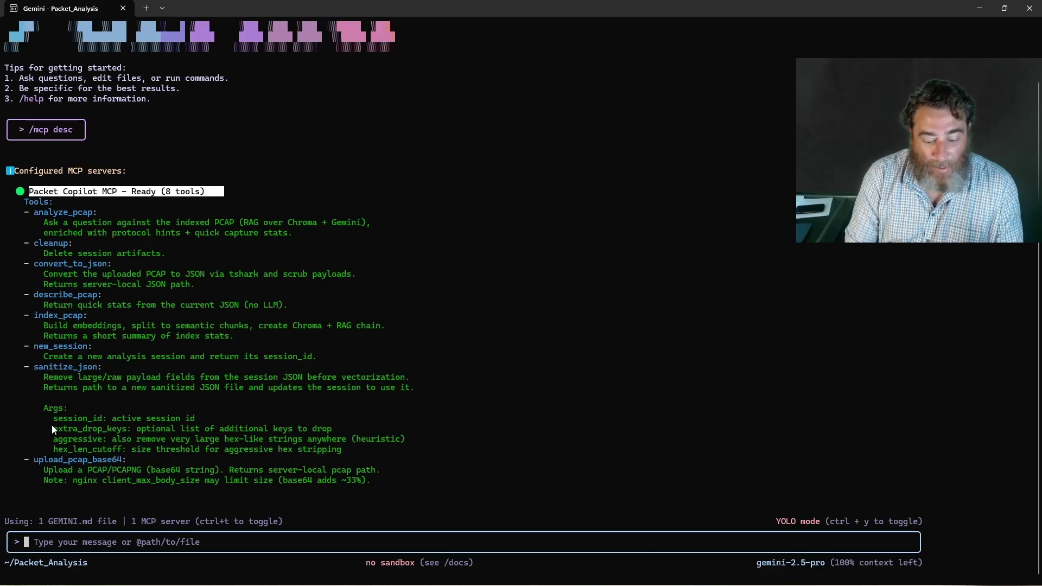
type("/mc")
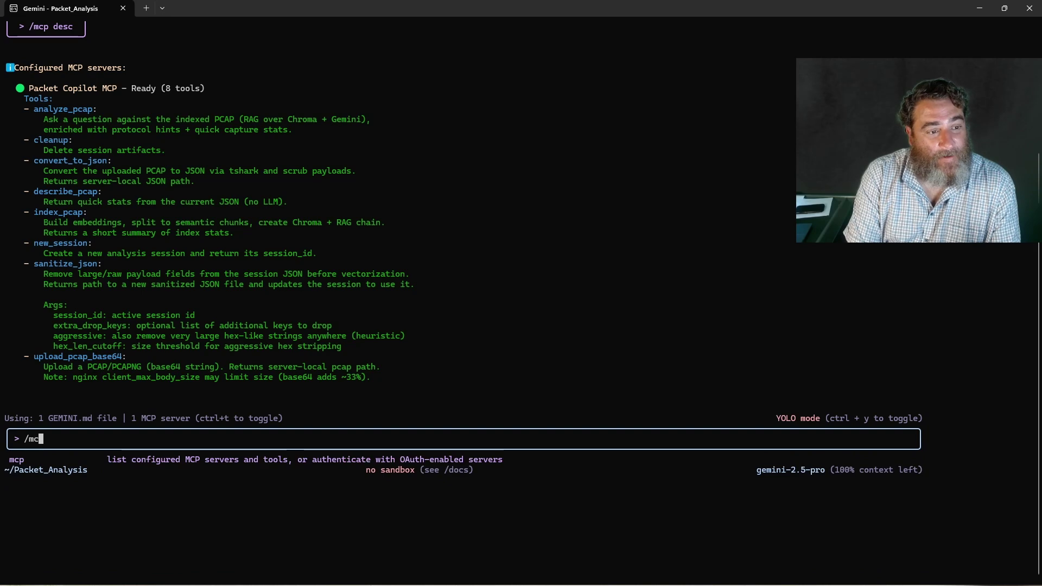
key("Return")
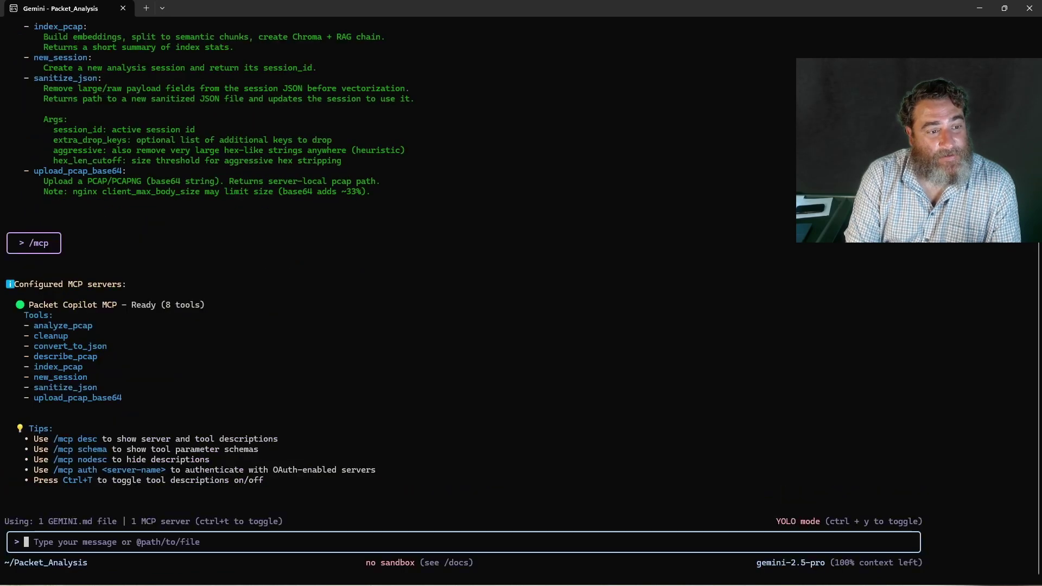
left_click_drag(122, 400, 2, 314)
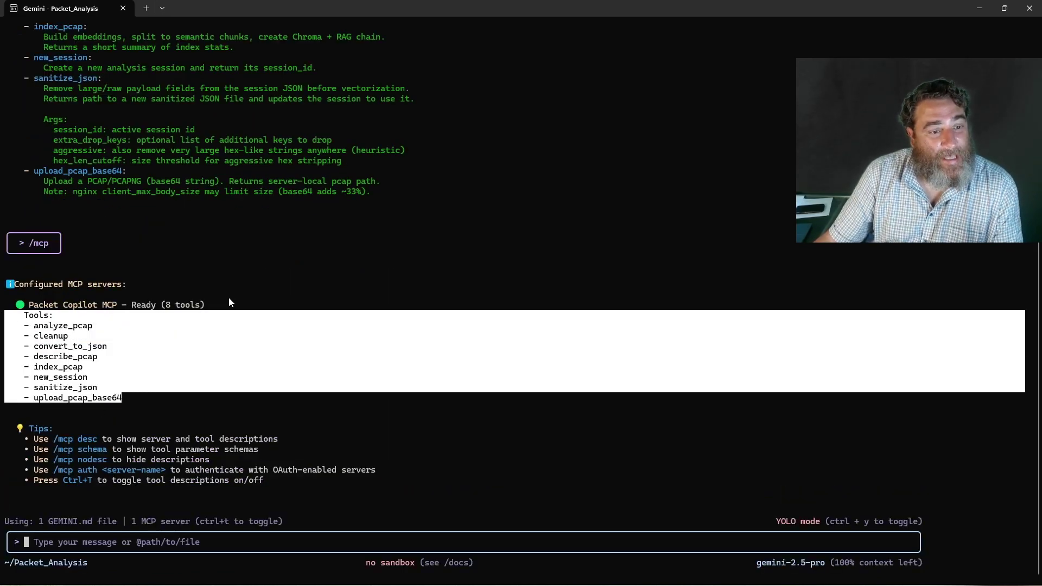
scroll(253, 285, "up", 7)
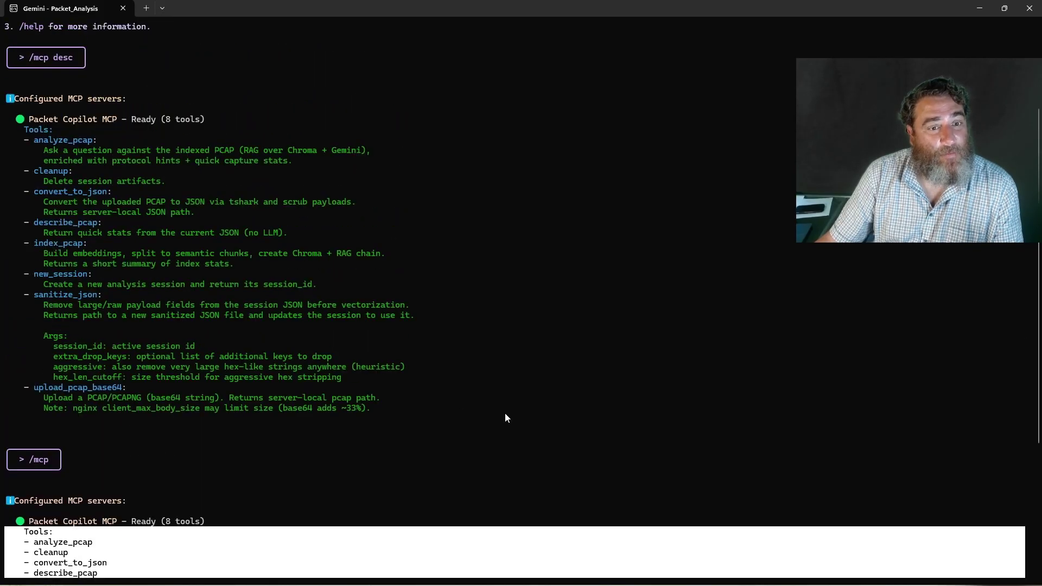
left_click_drag(402, 417, 8, 133)
scroll(269, 196, "down", 7)
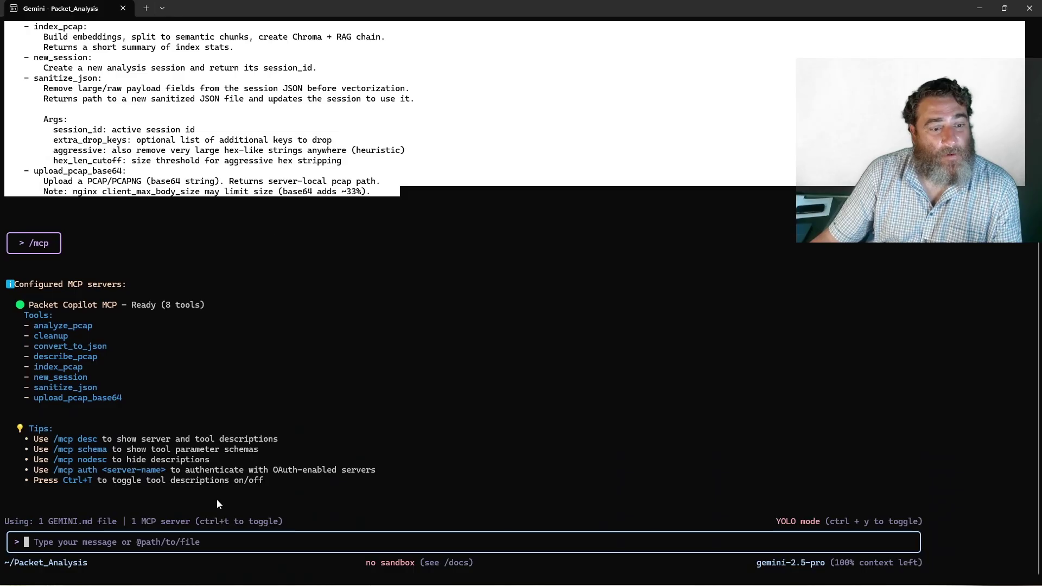
key("ctrl+c")
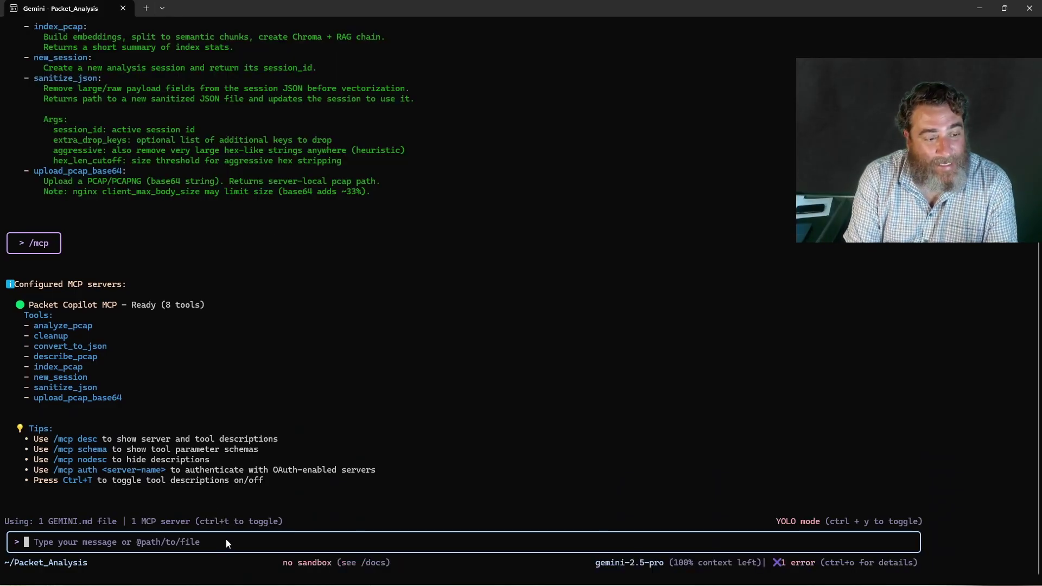
Ask Gemini to explain capture.pcap's l2, l3, l4 sources and destinations, plus anything else.
type("Can you h")
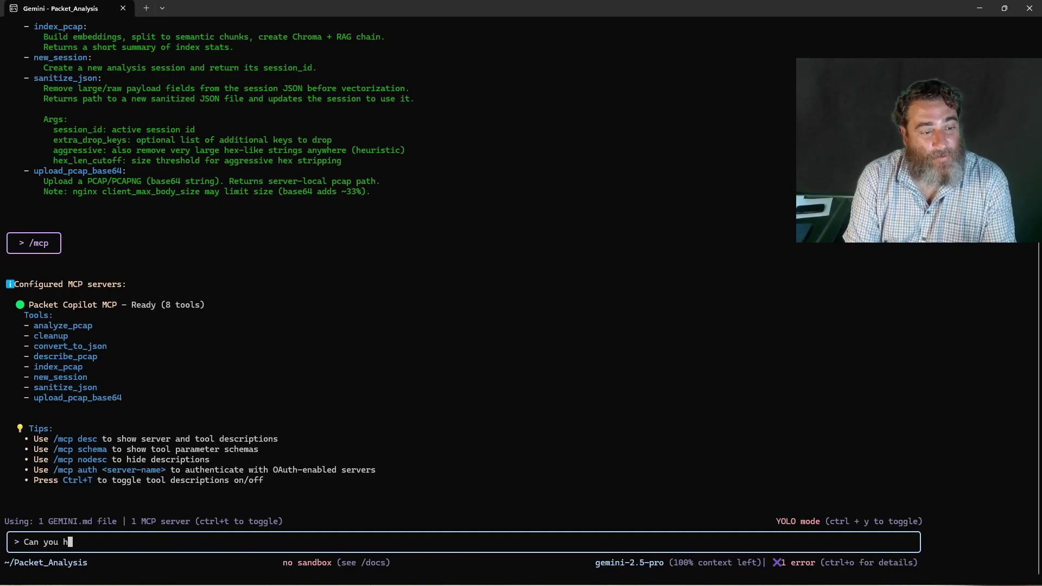
type("elp me understand the packet capture capture.pcap wit")
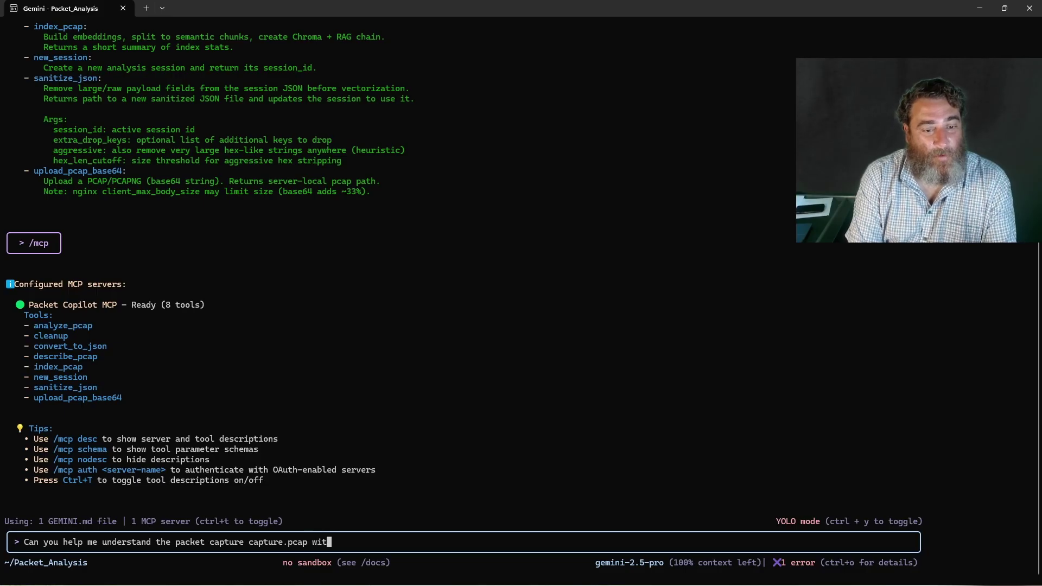
type("h the source ")
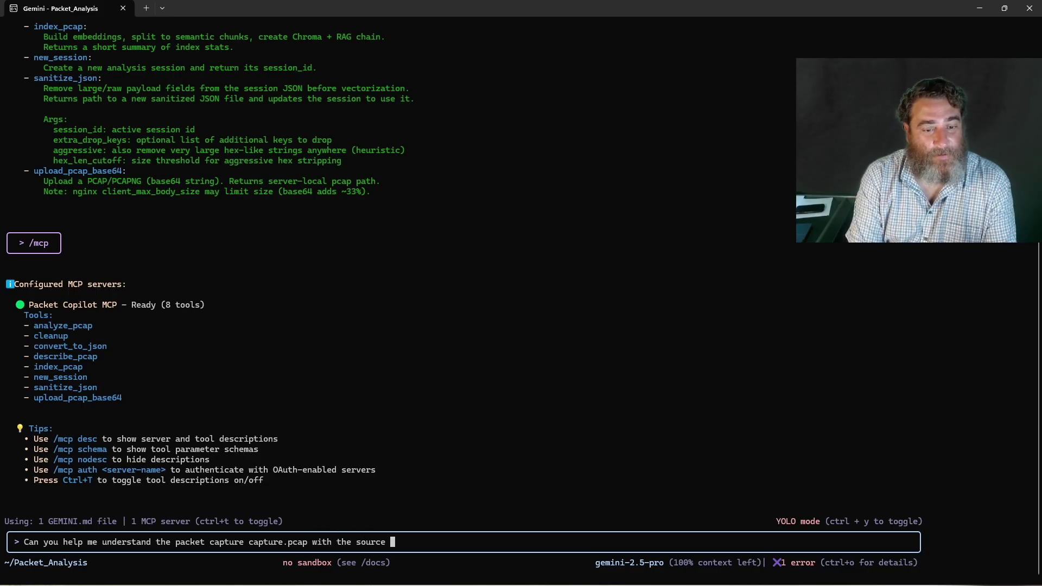
type("and destiantio")
key("BackSpace")
key("BackSpace")
key("BackSpace")
key("BackSpace")
key("BackSpace")
type("nations a")
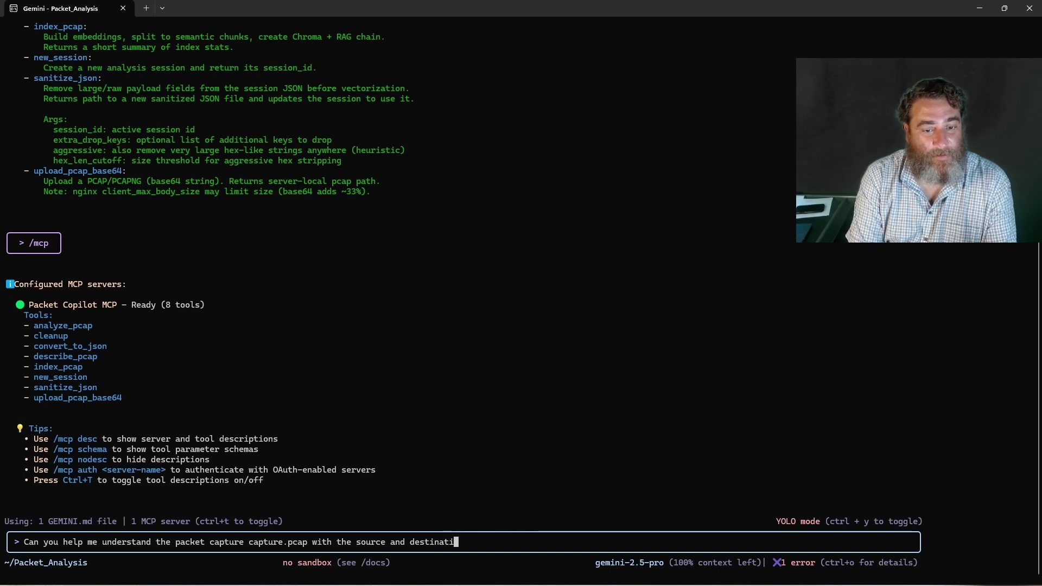
type(",l3,4")
key("BackSpace")
key("BackSpace")
type("l4 and any")
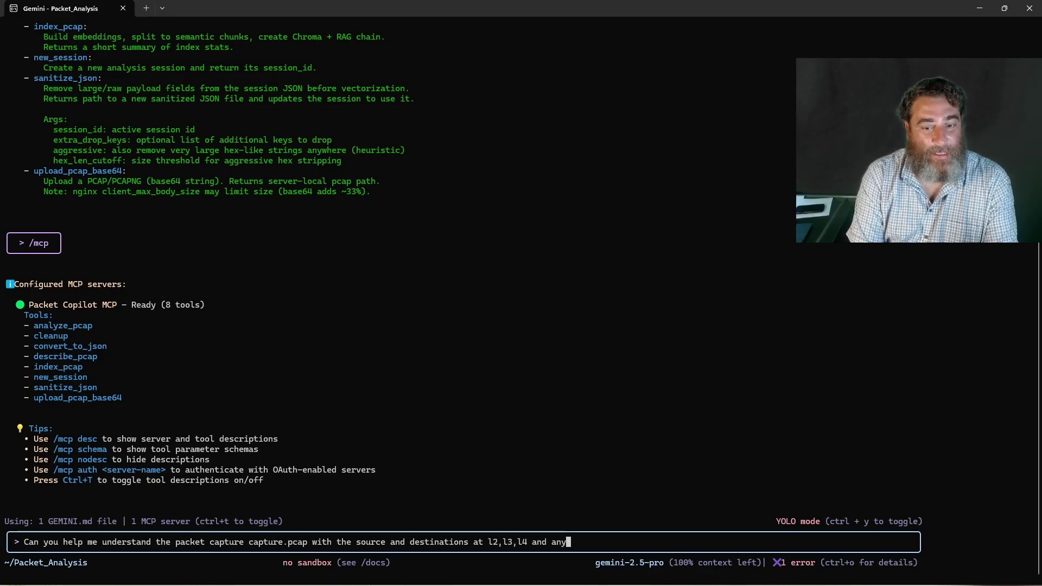
type("thing else you ca")
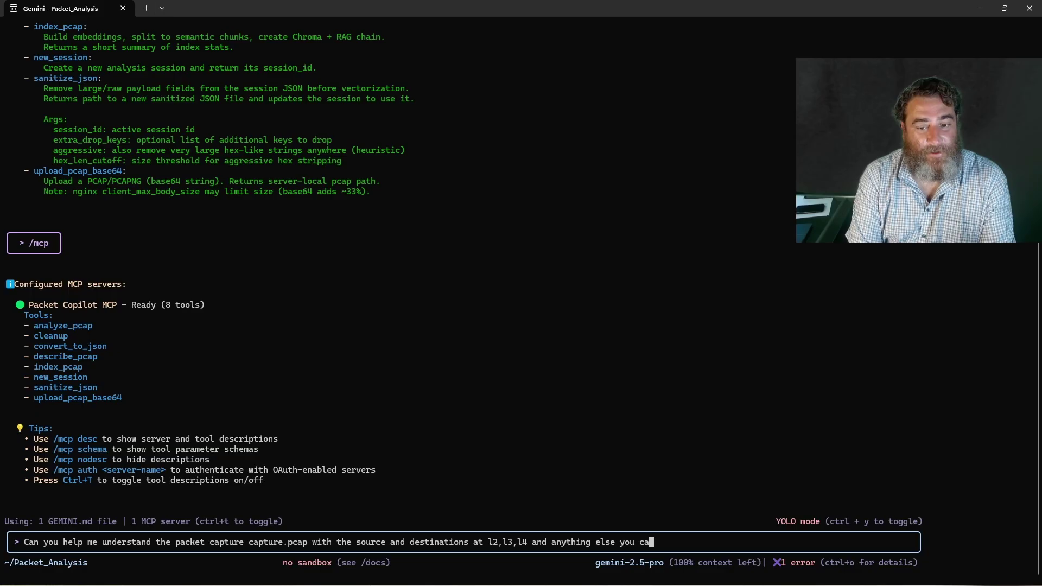
type("n tell me about the capture")
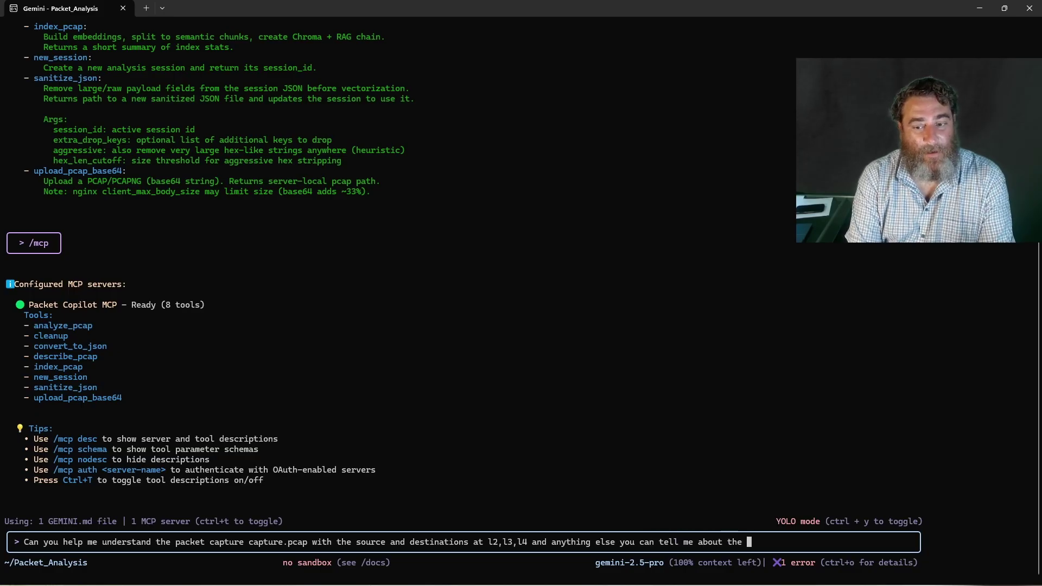
key("Return")
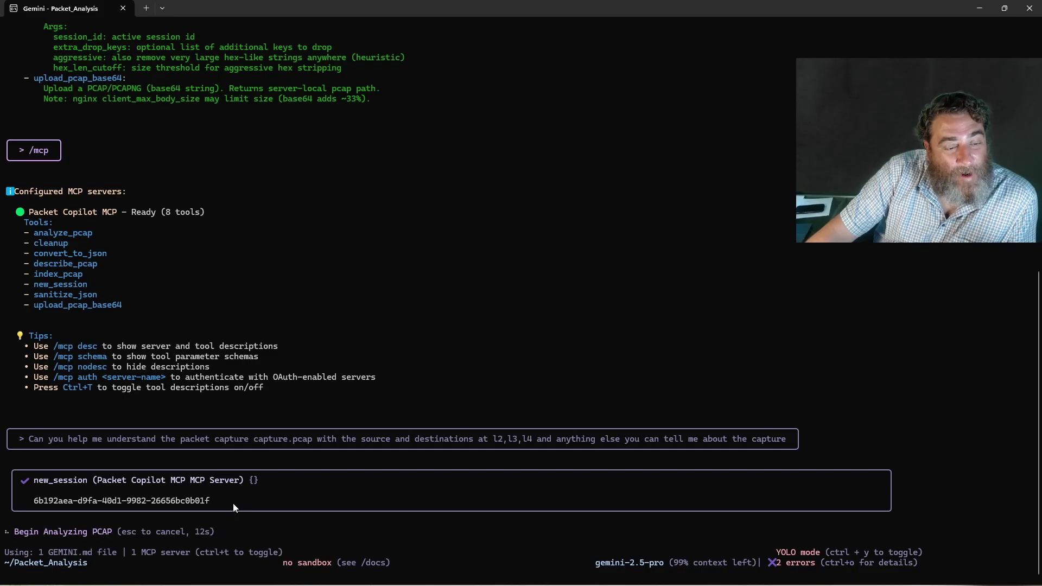
Highlight the new session result, base64 note, shell base64 command and upload result as Gemini works.
left_click_drag(222, 501, 13, 480)
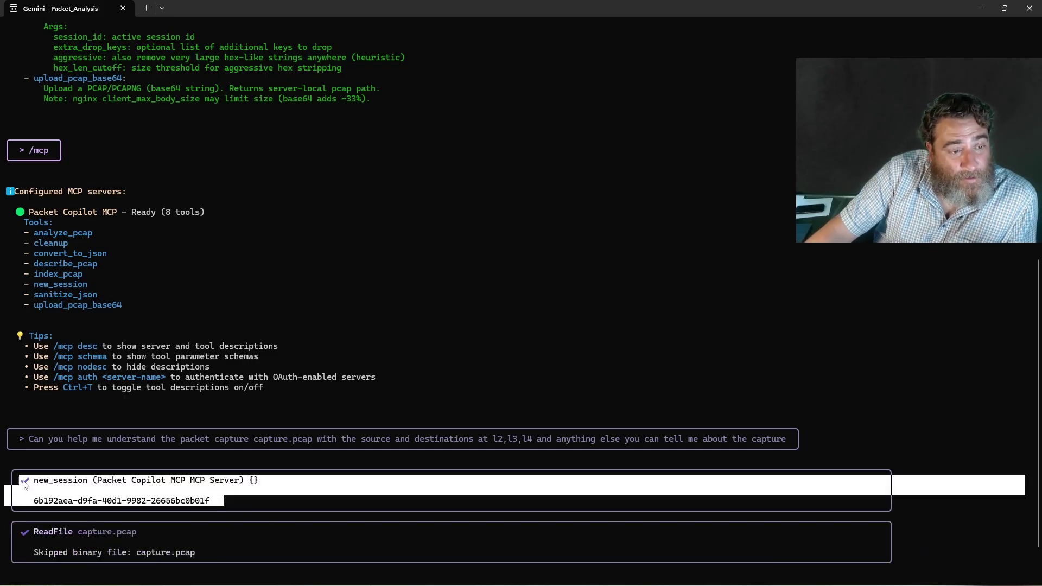
left_click(302, 480)
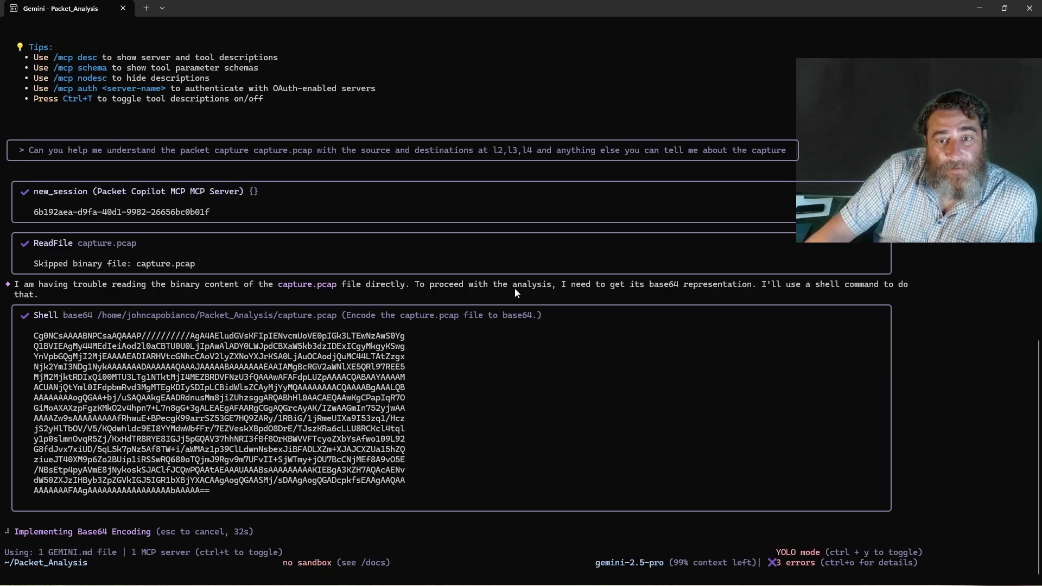
left_click_drag(563, 287, 912, 305)
left_click(477, 347)
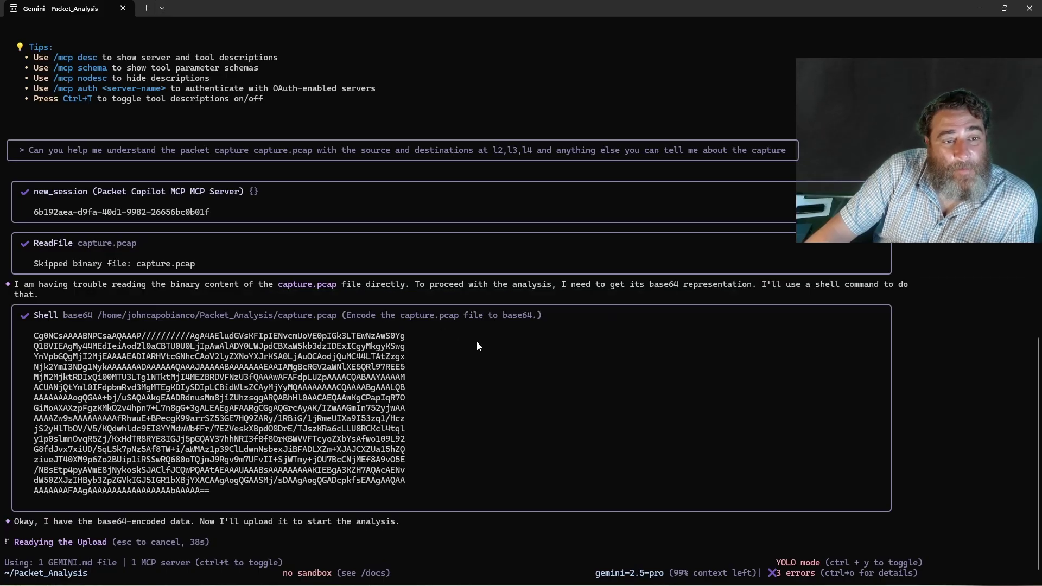
left_click_drag(31, 316, 101, 316)
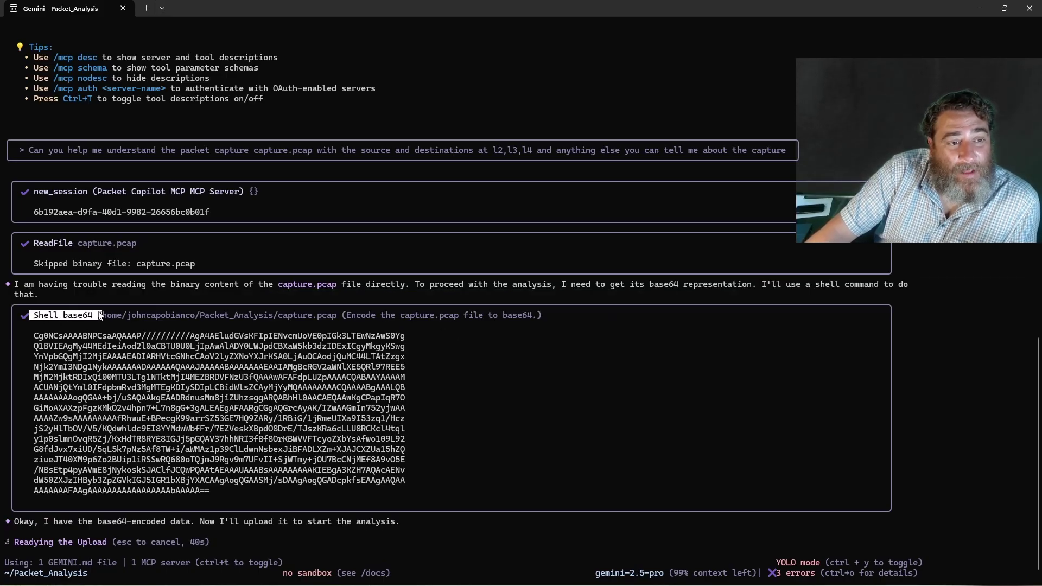
left_click(439, 389)
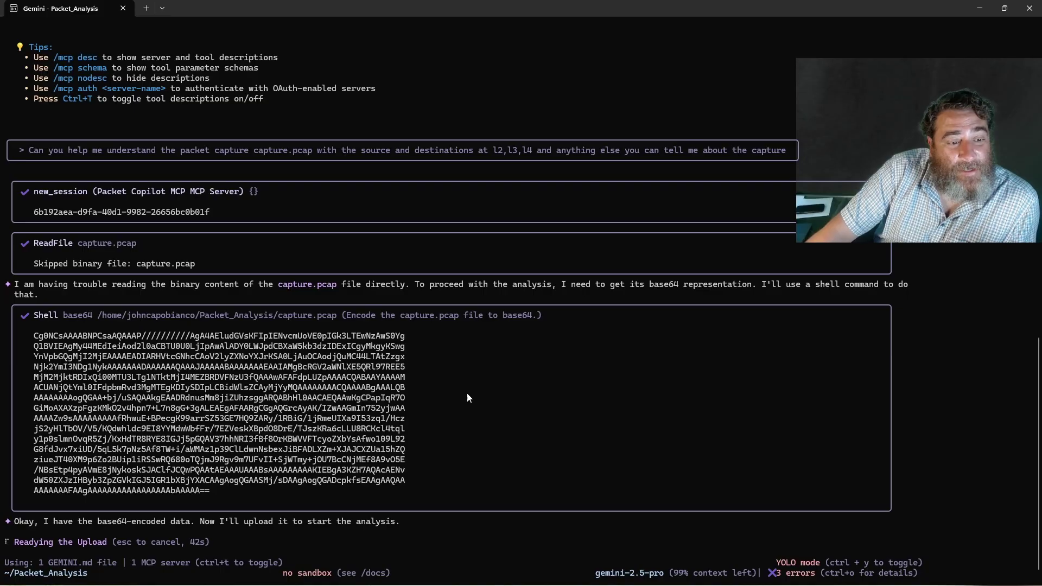
left_click_drag(195, 512, 400, 507)
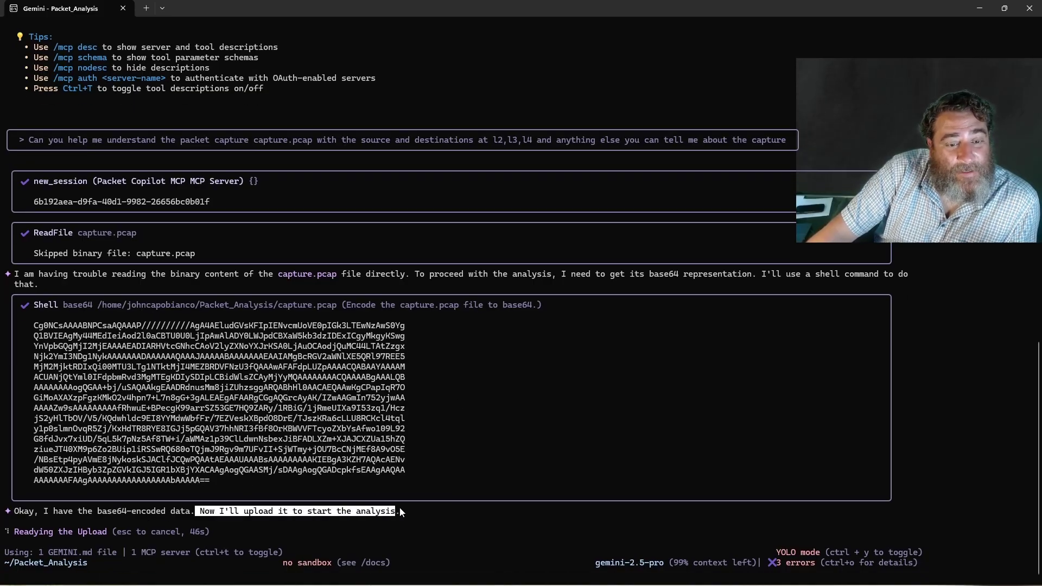
left_click(450, 484)
left_click_drag(34, 481, 297, 480)
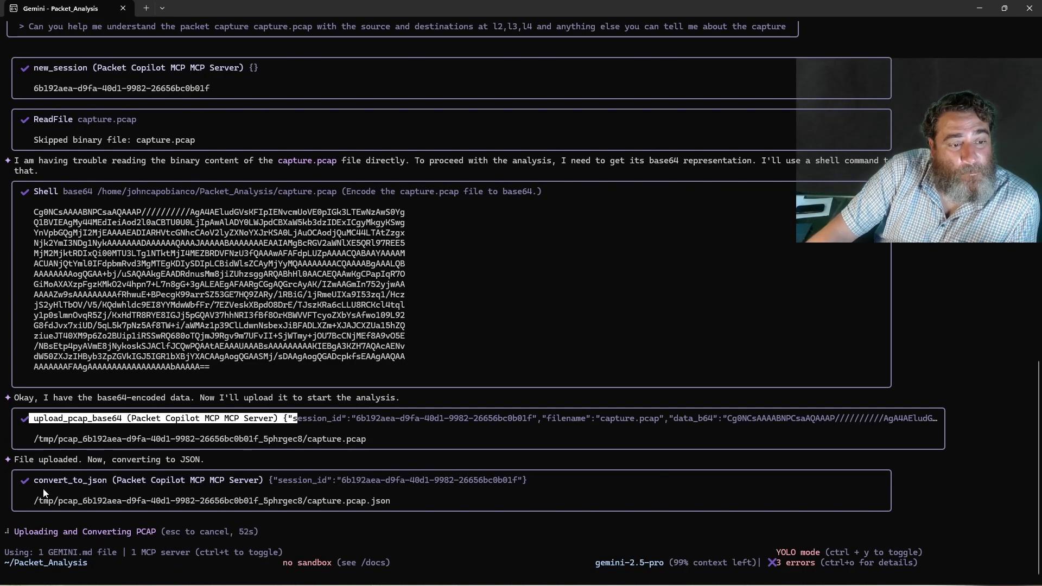
Highlight tool output lines and the analyze_pcap answer describing the single UDP packet.
left_click_drag(38, 481, 141, 481)
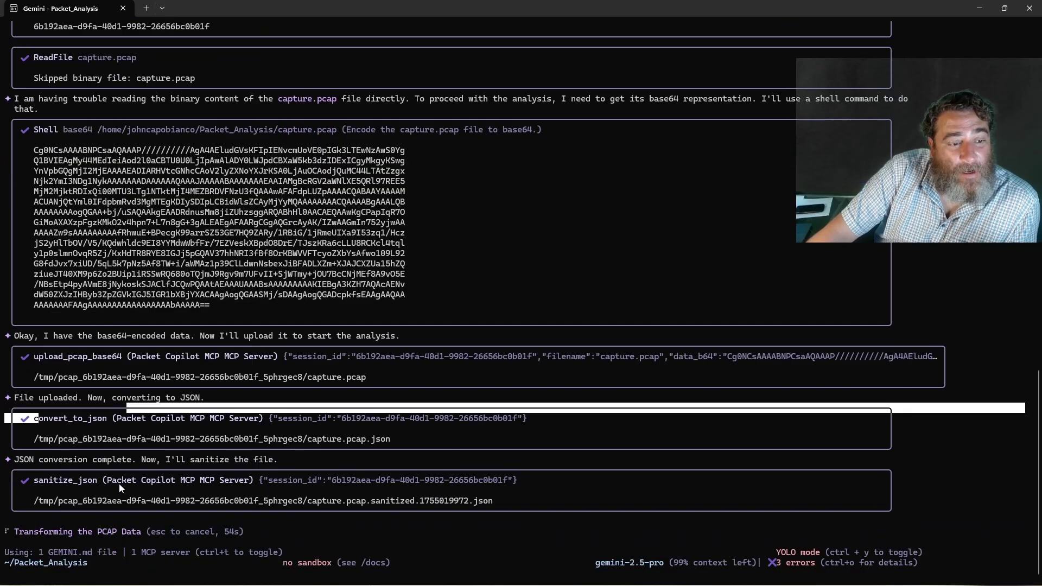
left_click_drag(38, 481, 279, 480)
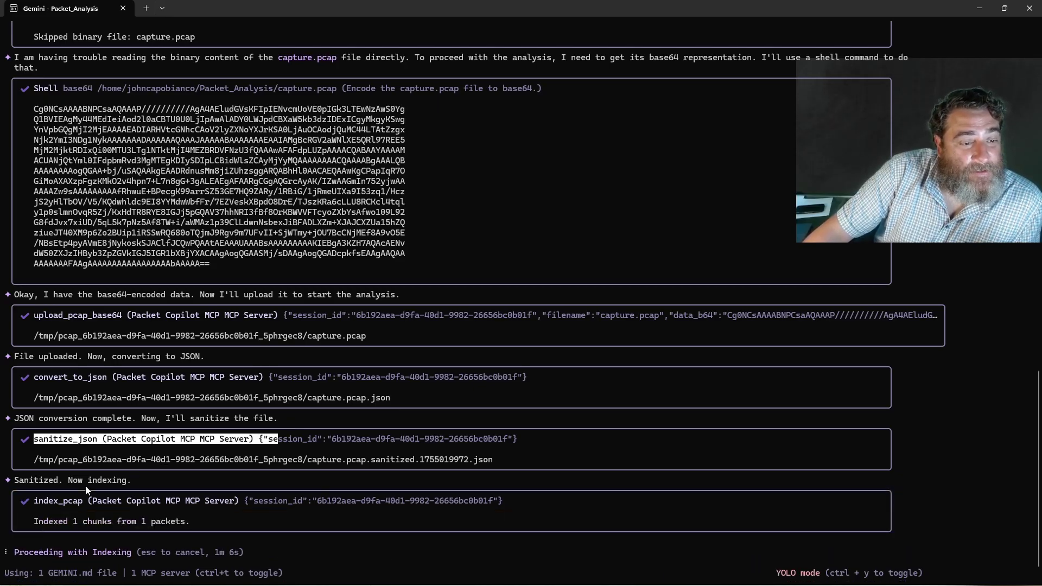
left_click_drag(30, 500, 216, 502)
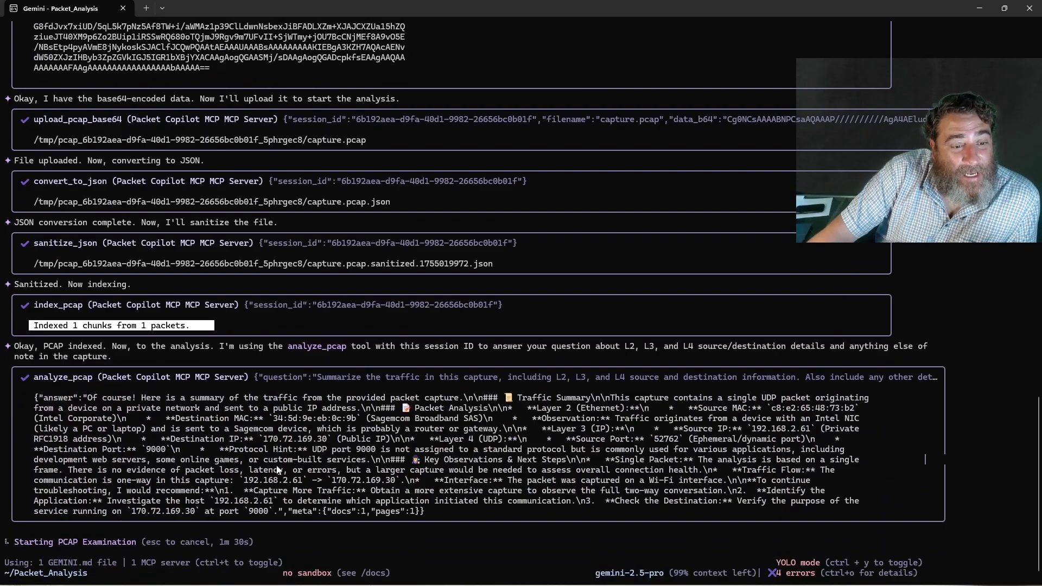
left_click_drag(437, 513, 19, 397)
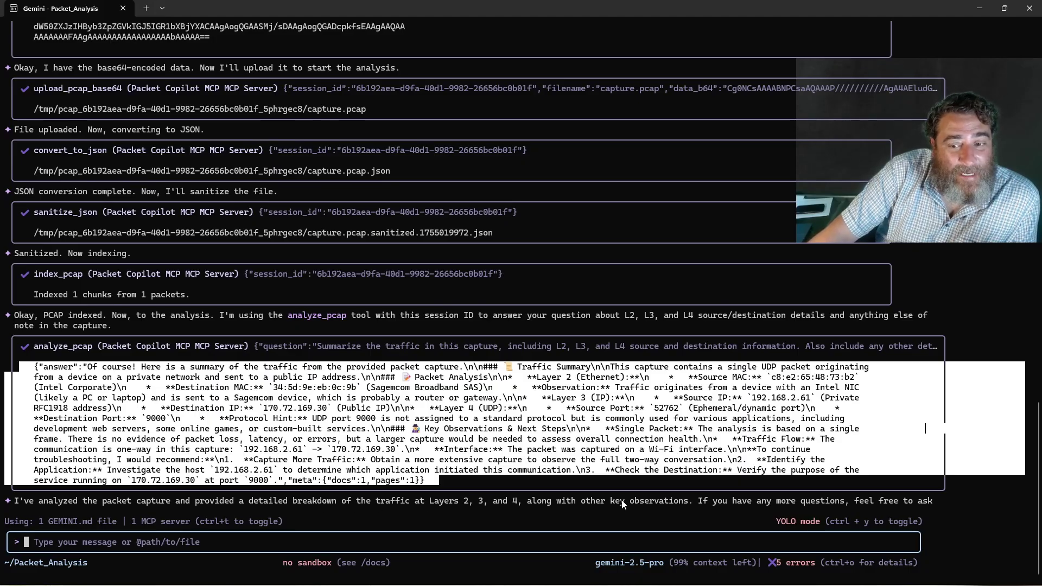
Ask Gemini to present the analysis as a nice markdown file called capture analysis.
left_click(449, 482)
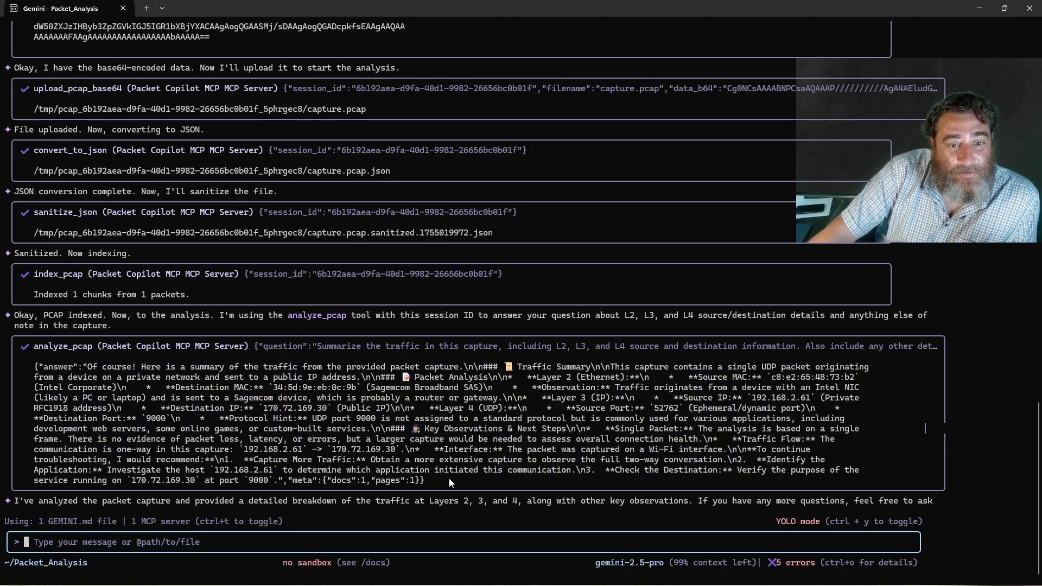
left_click_drag(445, 480, 4, 368)
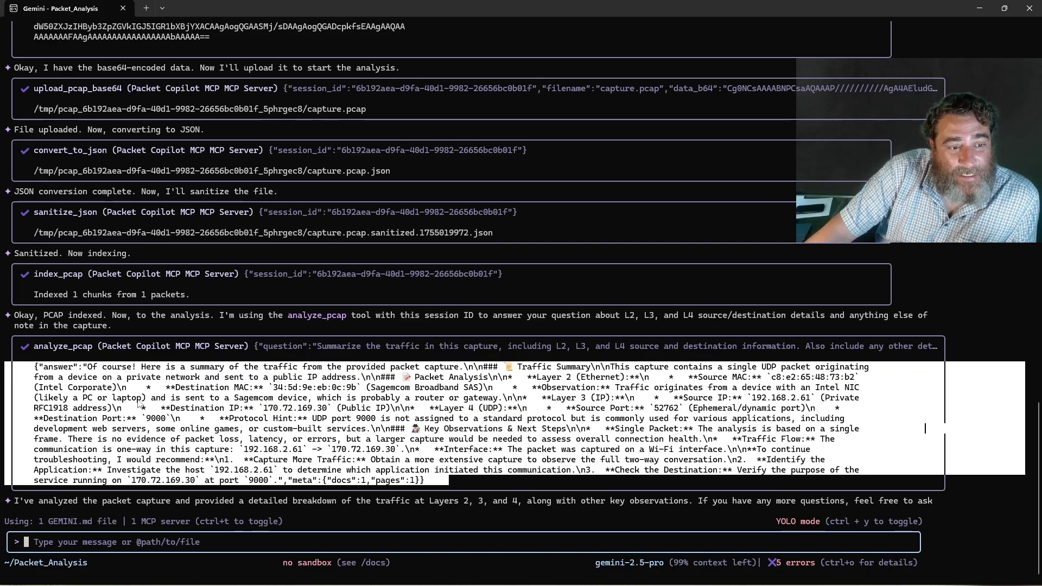
key("ctrl+c")
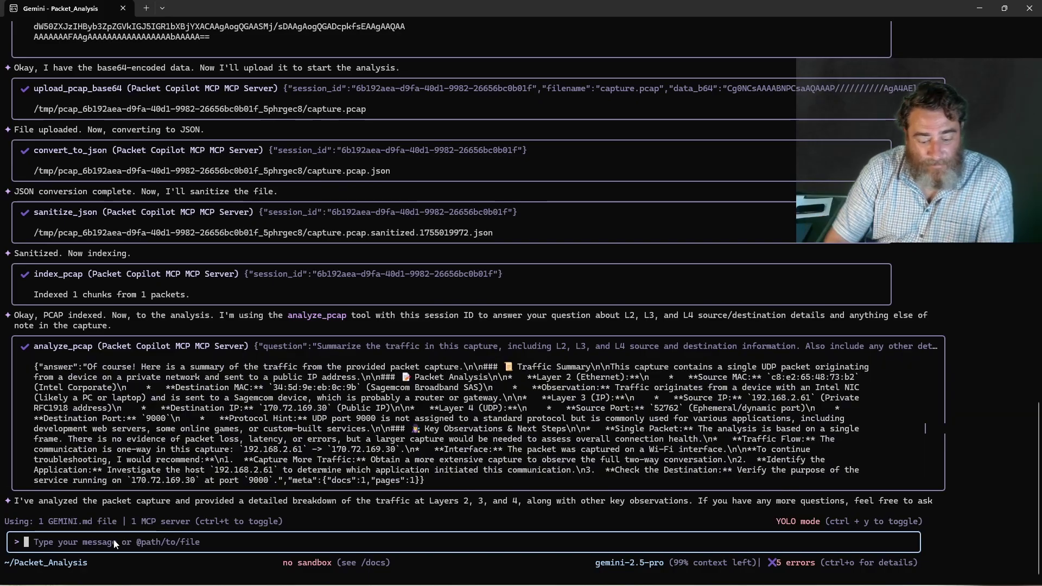
type("can you")
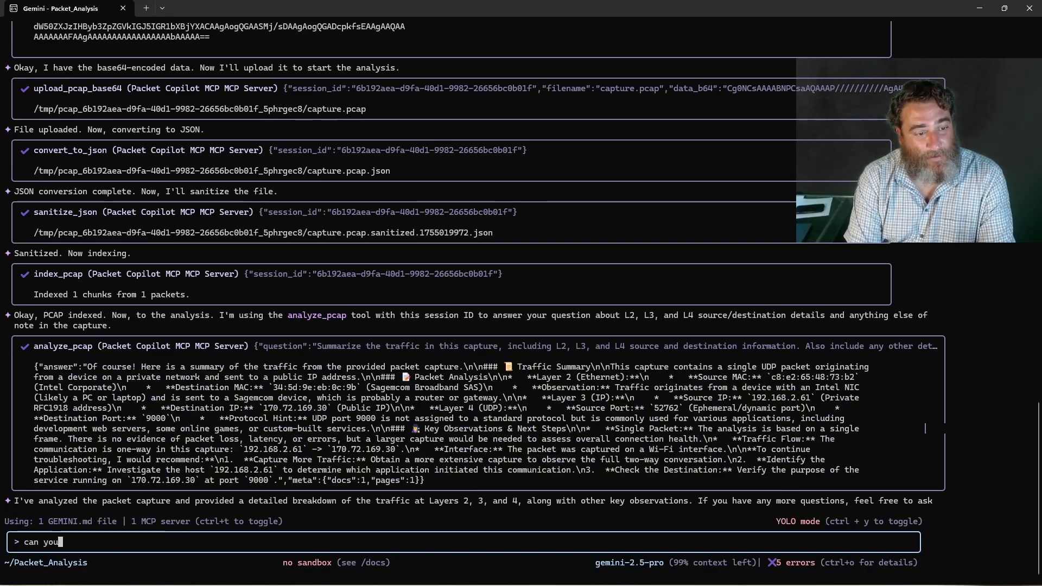
type(" present that as a ")
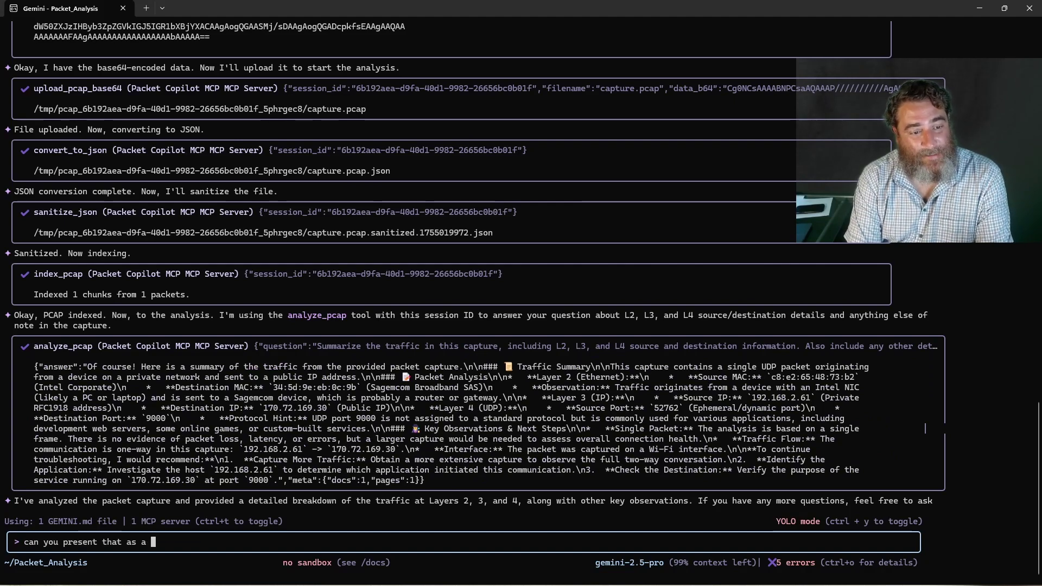
type("nice markdow")
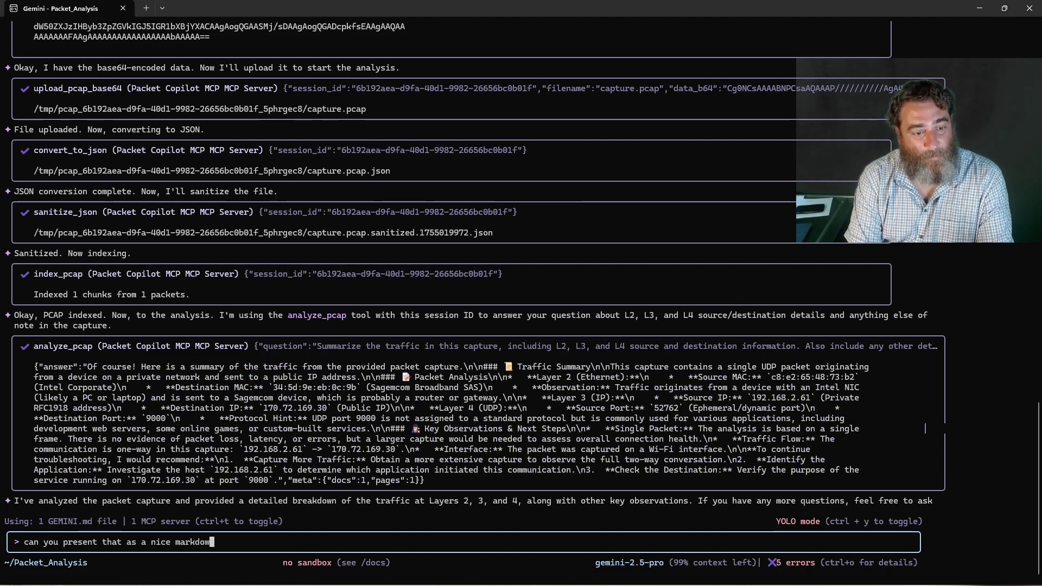
type("n file called c")
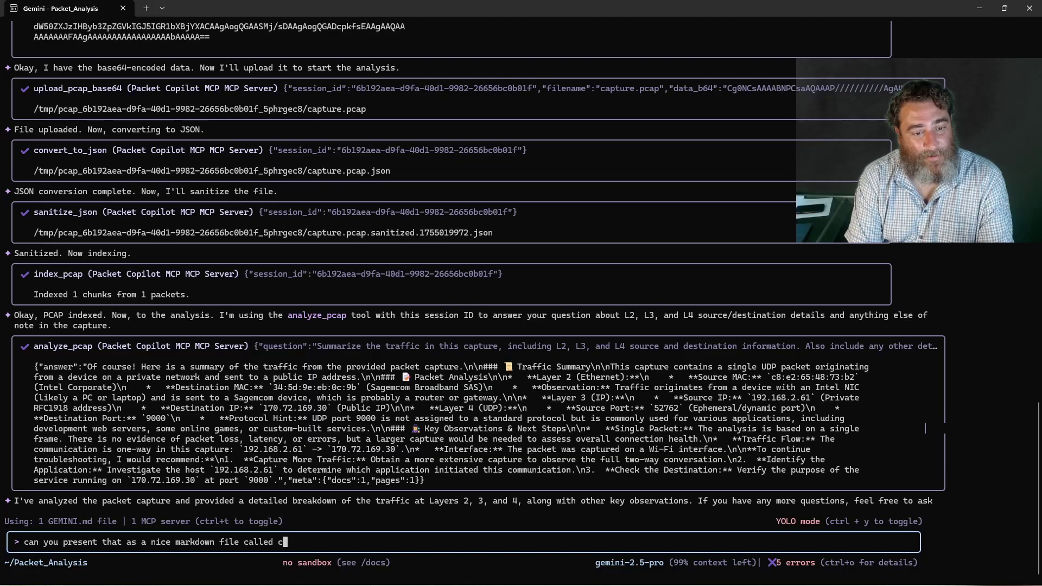
type("apture analysis")
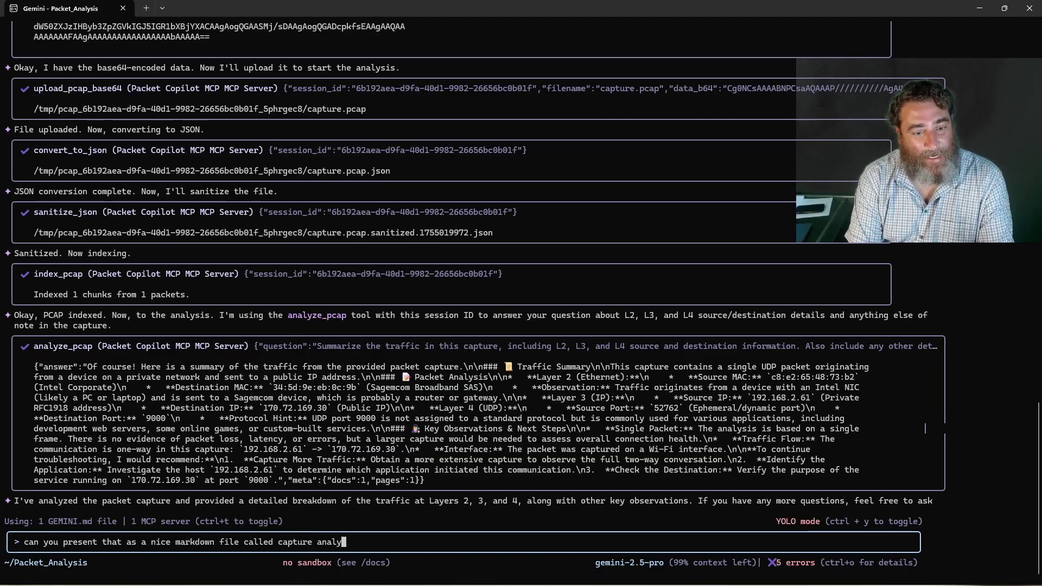
key("Return")
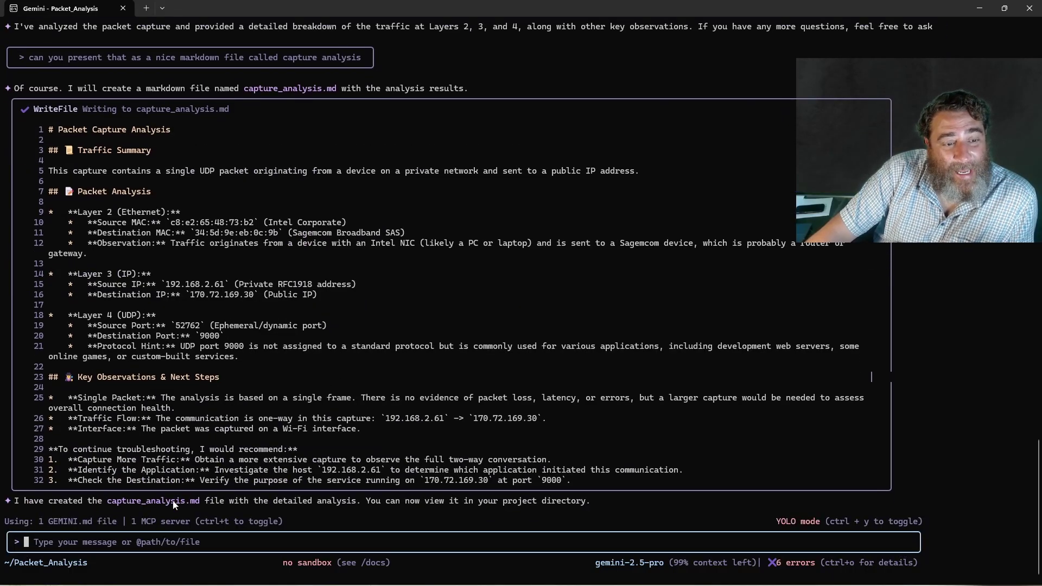
Highlight the capture_analysis.md file name in Gemini's reply.
left_click_drag(104, 503, 198, 504)
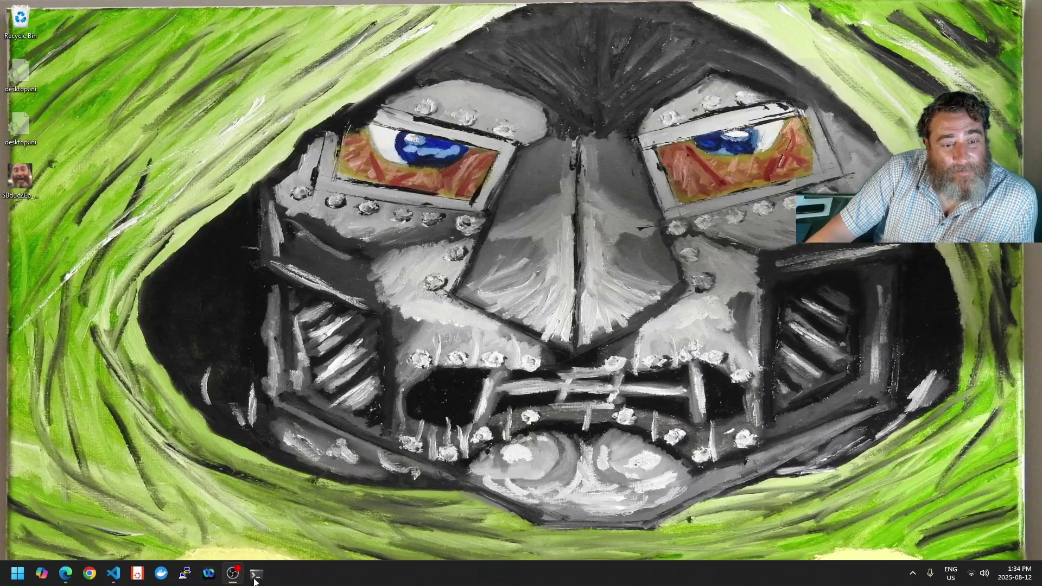
Open a new Ubuntu shell window from the Terminal taskbar icon's profile list.
left_click(254, 580)
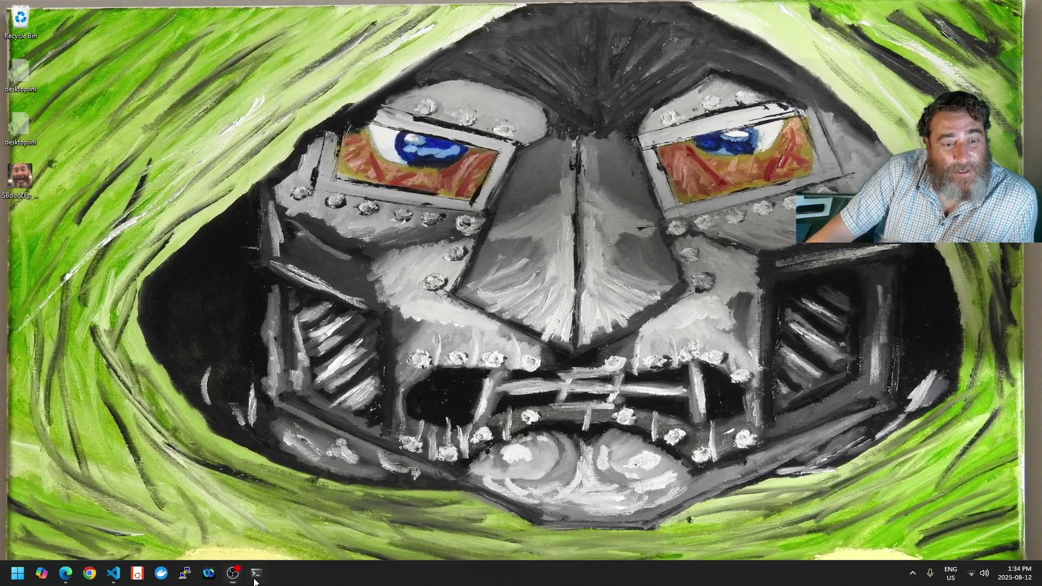
left_click(255, 580)
right_click(254, 580)
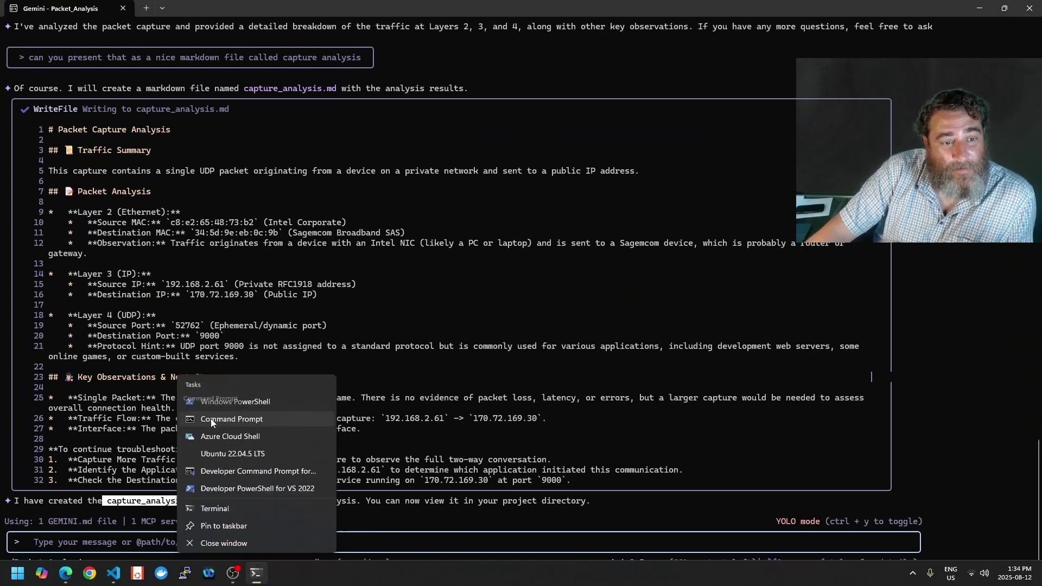
left_click(222, 419)
left_click(690, 110)
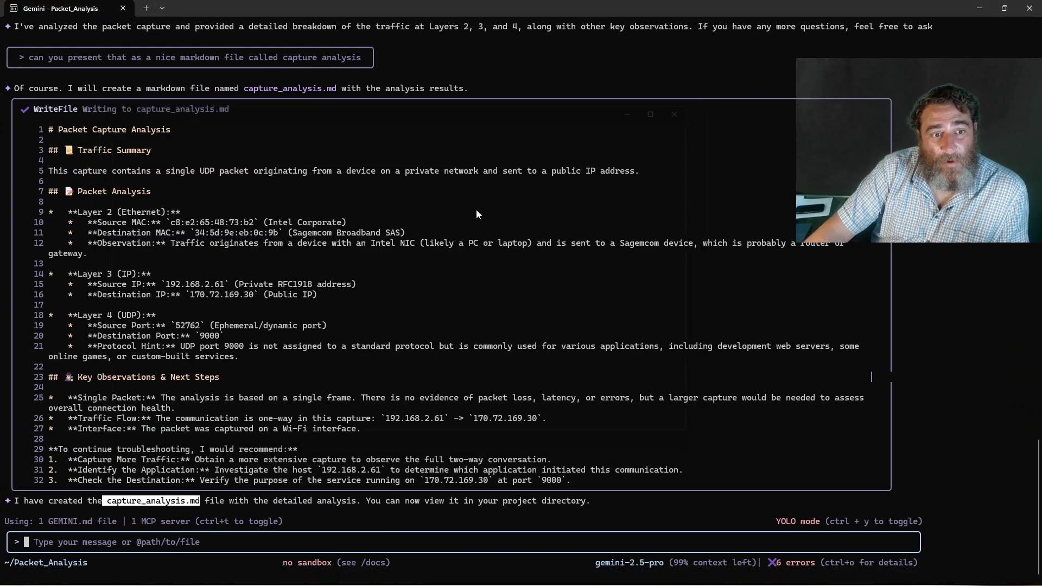
left_click(138, 574)
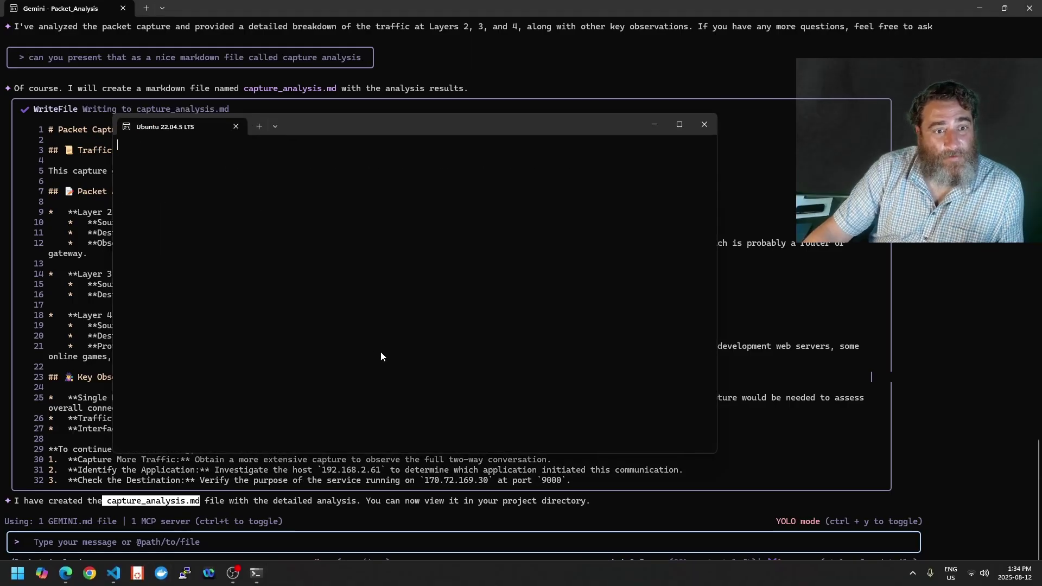
Change into Packet_Analysis and launch VS Code on it with code.
type("cd PAc")
key("Tab")
type("A")
key("Tab")
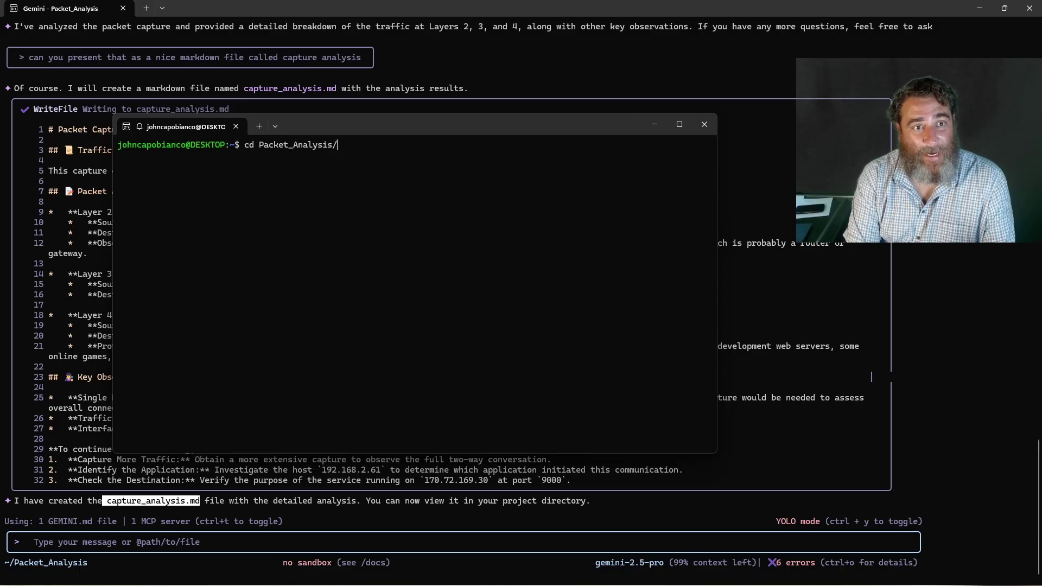
key("Return")
type("code .")
key("Return")
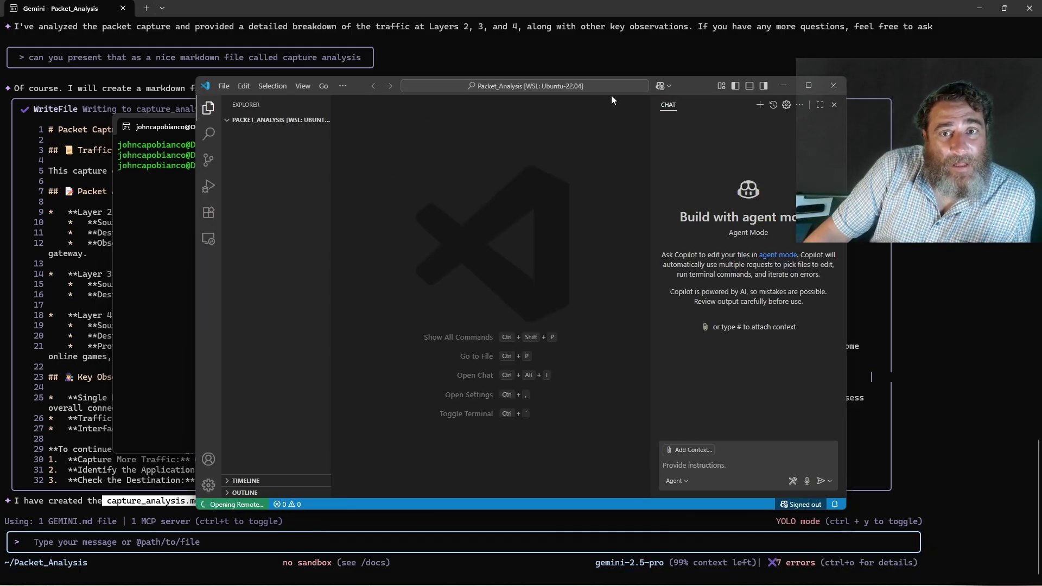
Preview capture_analysis.md as rendered Markdown beside its source in maximized VS Code, with Chat closed.
double_click(686, 85)
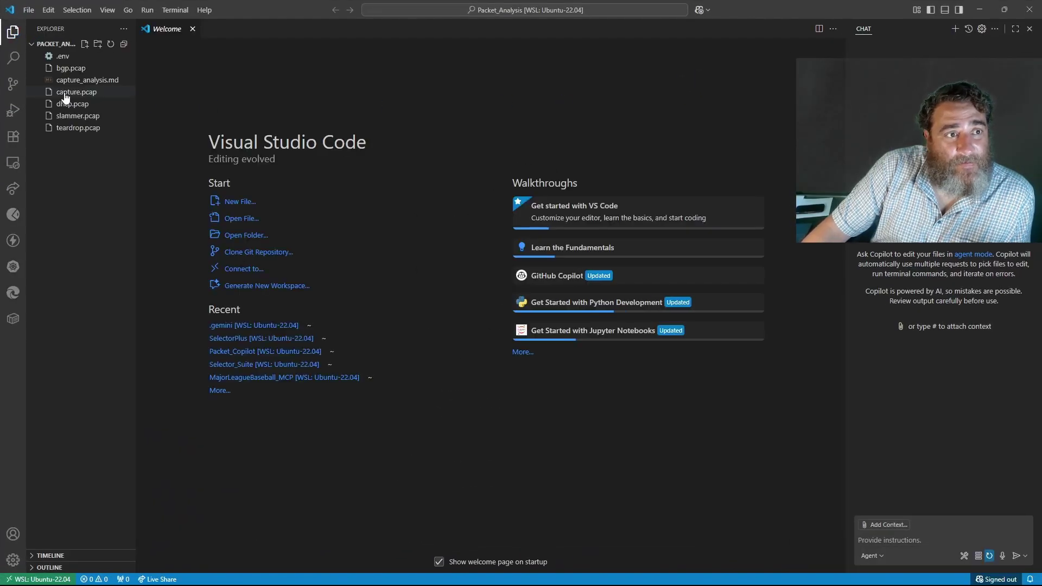
left_click(76, 80)
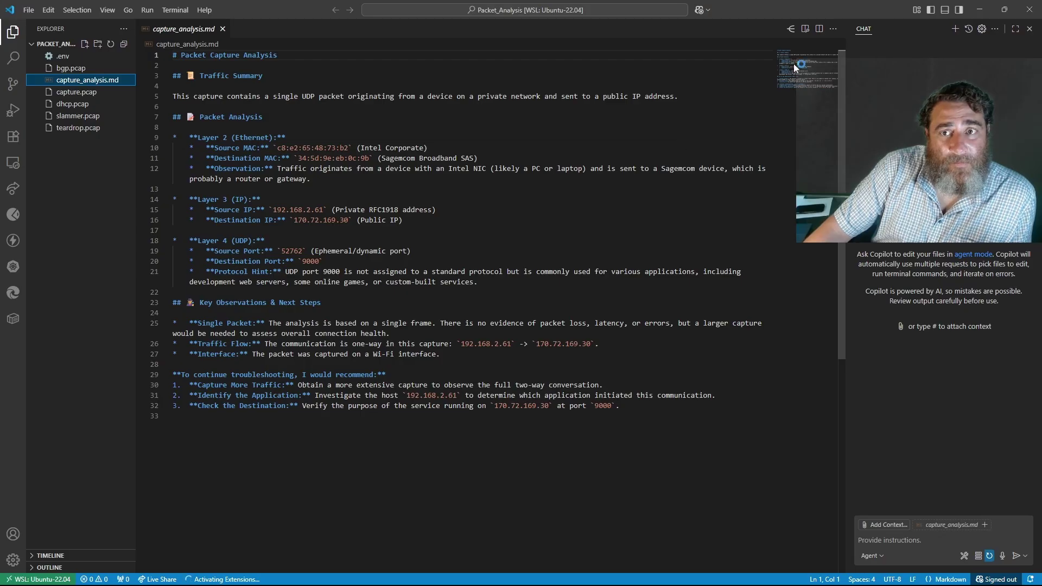
left_click(806, 29)
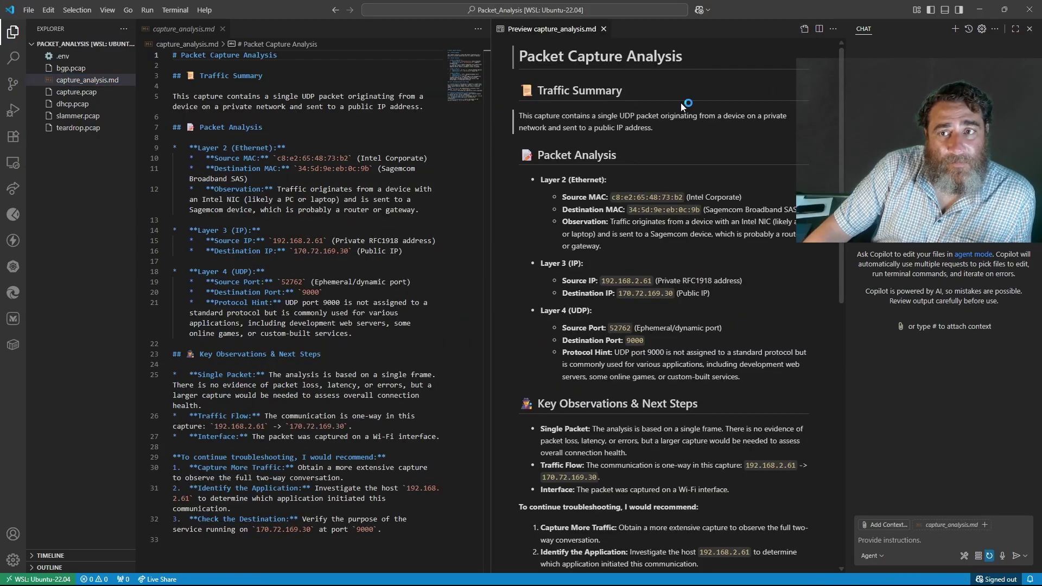
left_click(1030, 29)
scroll(866, 171, "down", 1)
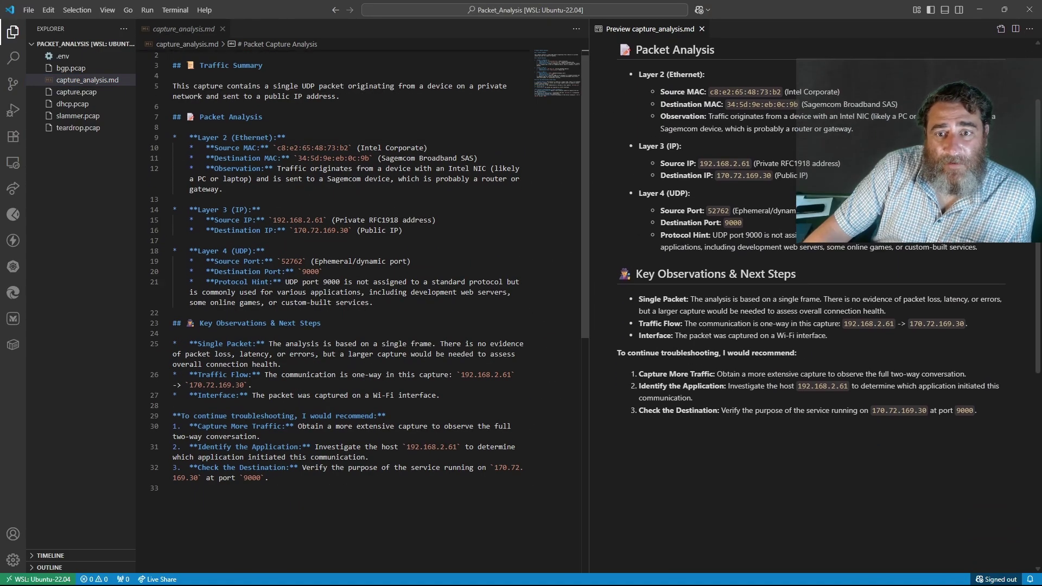
scroll(865, 171, "up", 1)
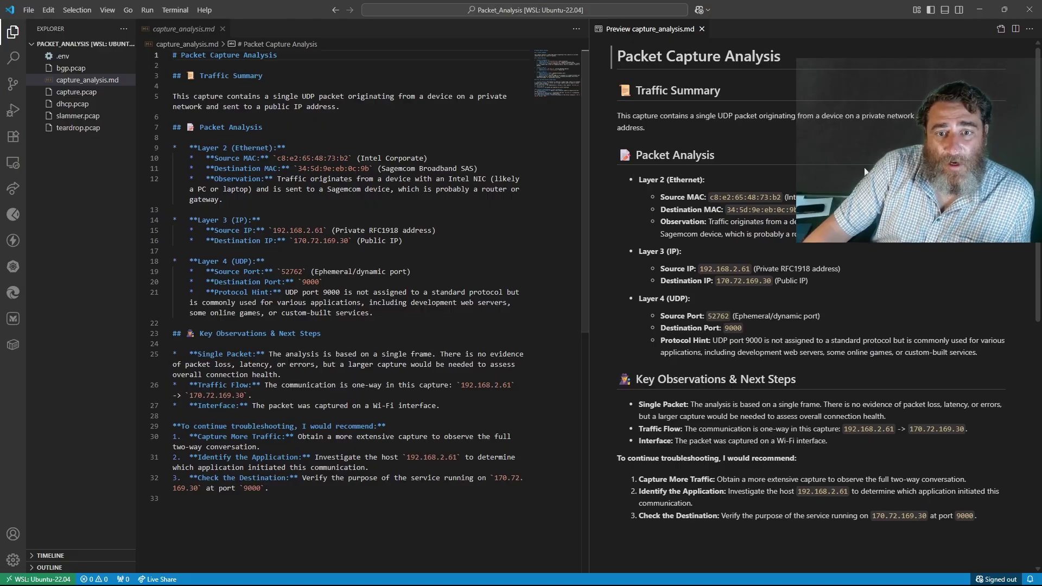
Minimize VS Code and the small Ubuntu terminal to return to the Gemini session.
left_click(980, 10)
left_click(654, 125)
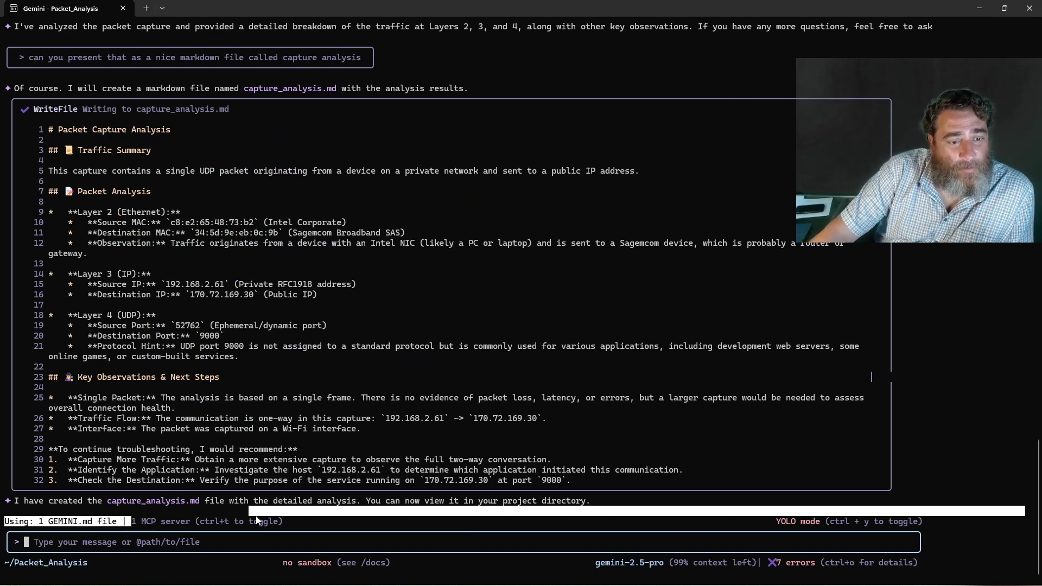
left_click_drag(128, 522, 294, 523)
left_click(330, 514)
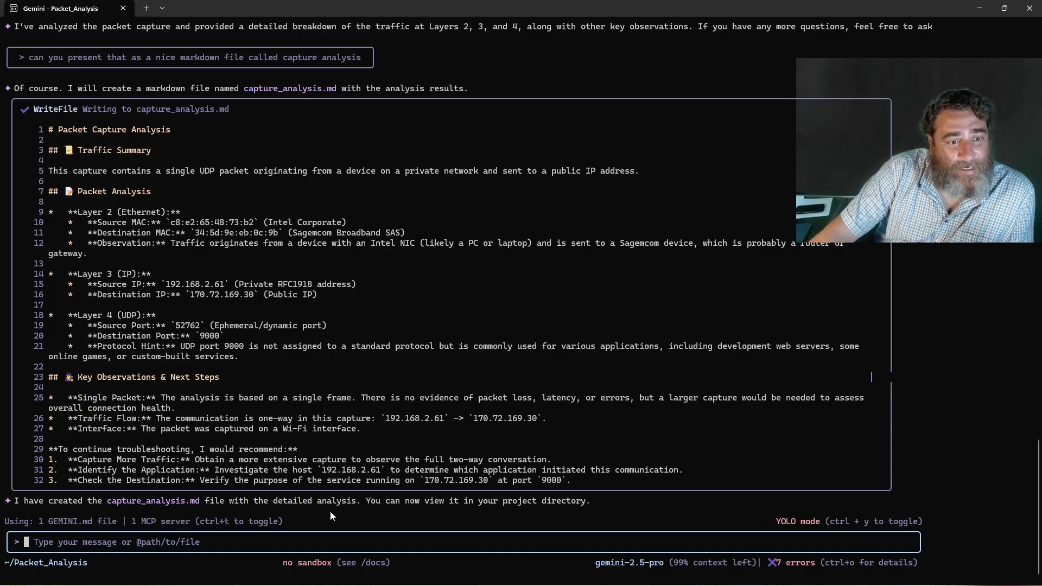